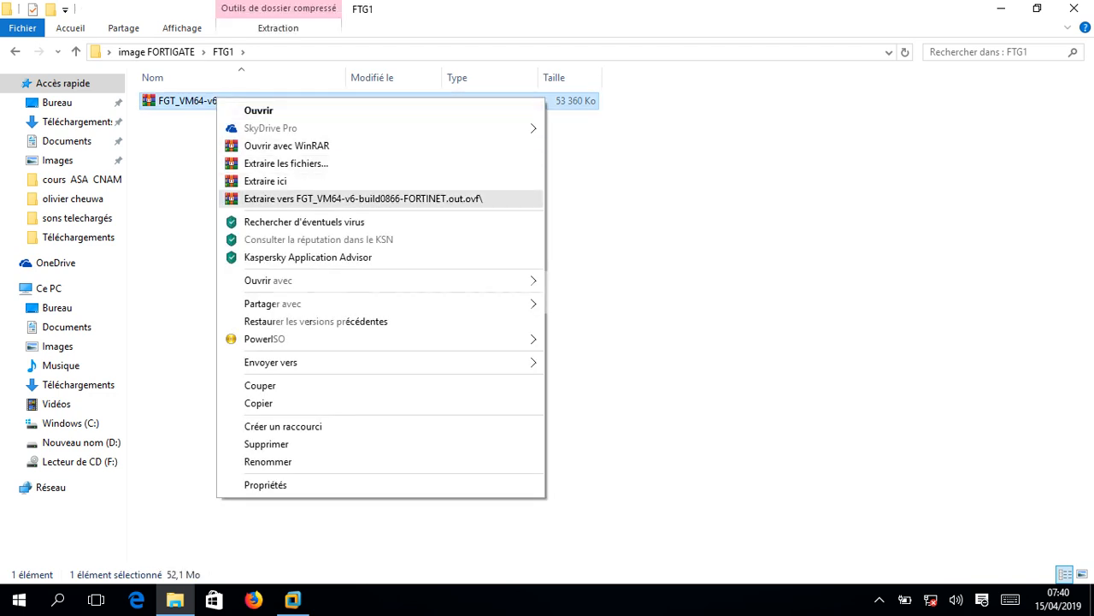
- Extract the FGT_VM64-v6-build0866-FORTINET zip to its own folder in FTG1 and FTG2, then reopen FTG1
click(359, 199)
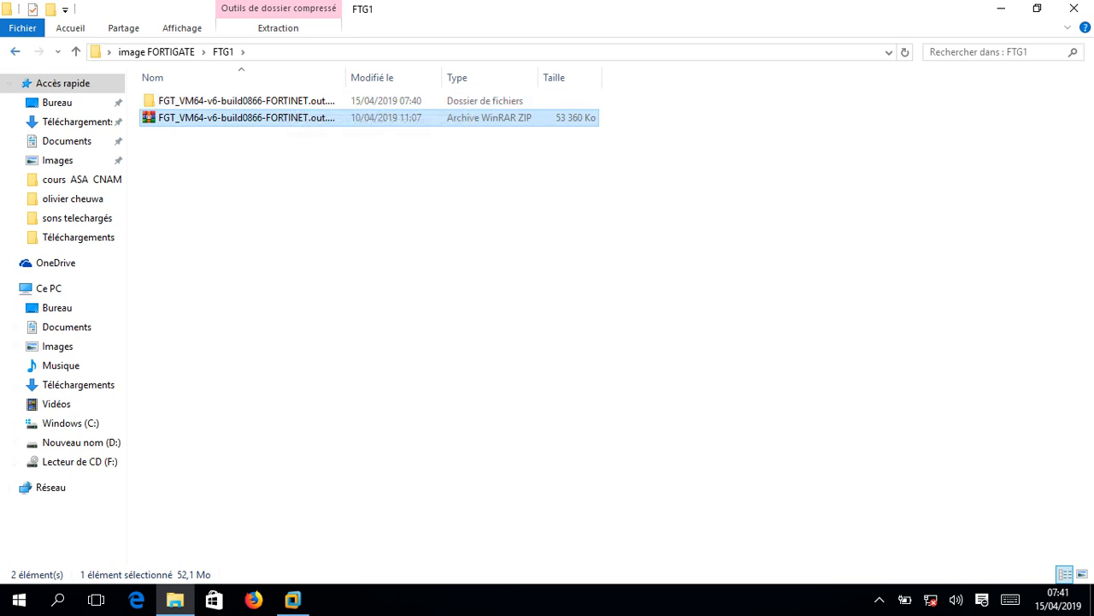
click(16, 52)
click(170, 118)
double_click(169, 118)
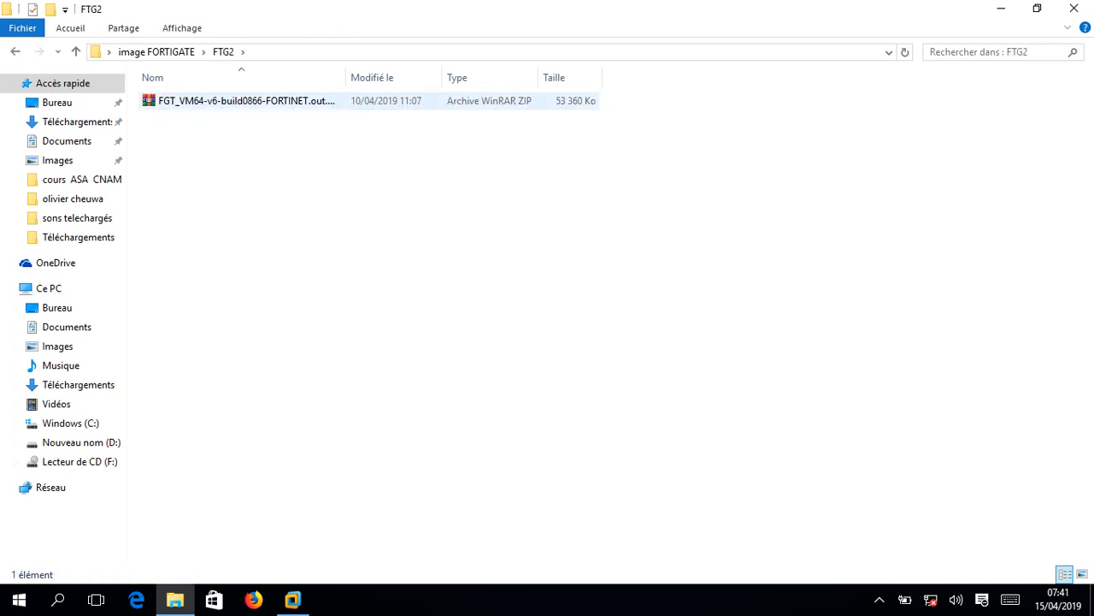
right_click(199, 102)
click(342, 205)
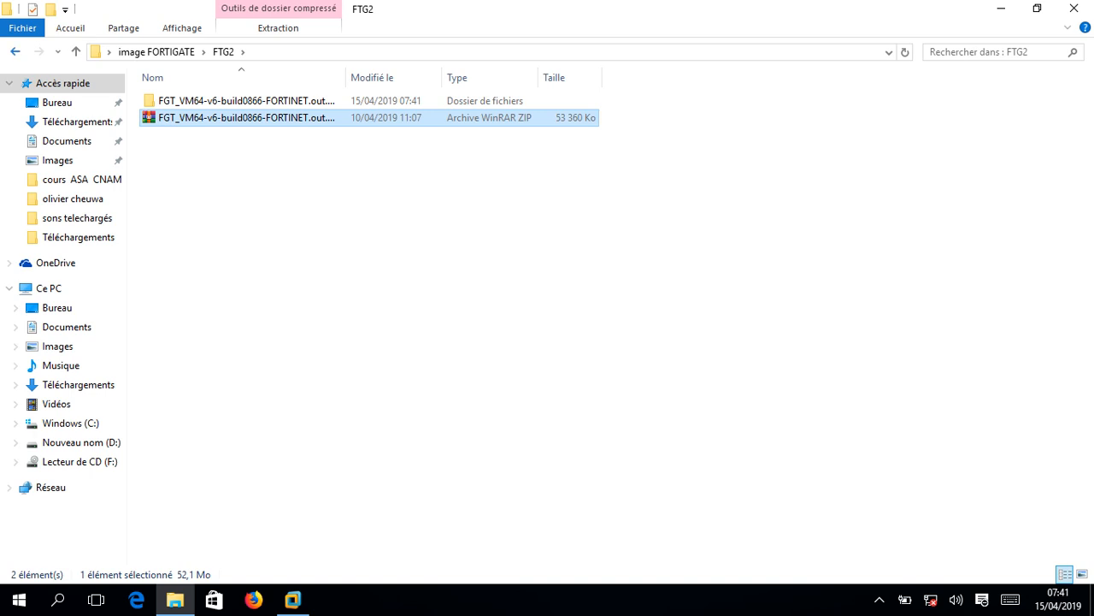
click(14, 52)
double_click(274, 101)
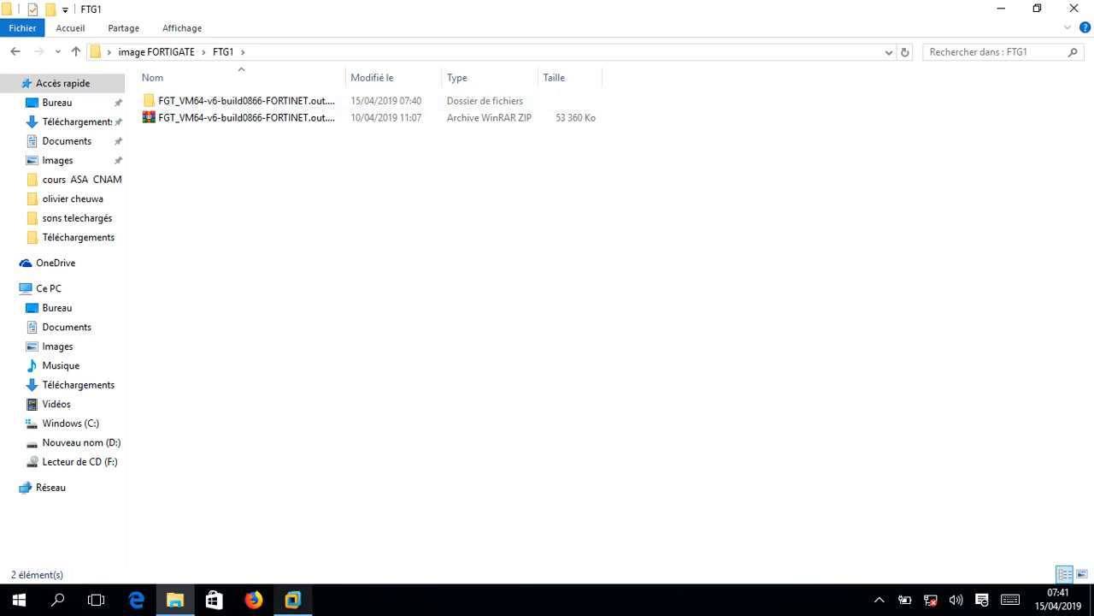
- Power on client FTG 1, boot Windows normally, then minimize VMware back to the FTG1 folder
click(292, 599)
double_click(78, 128)
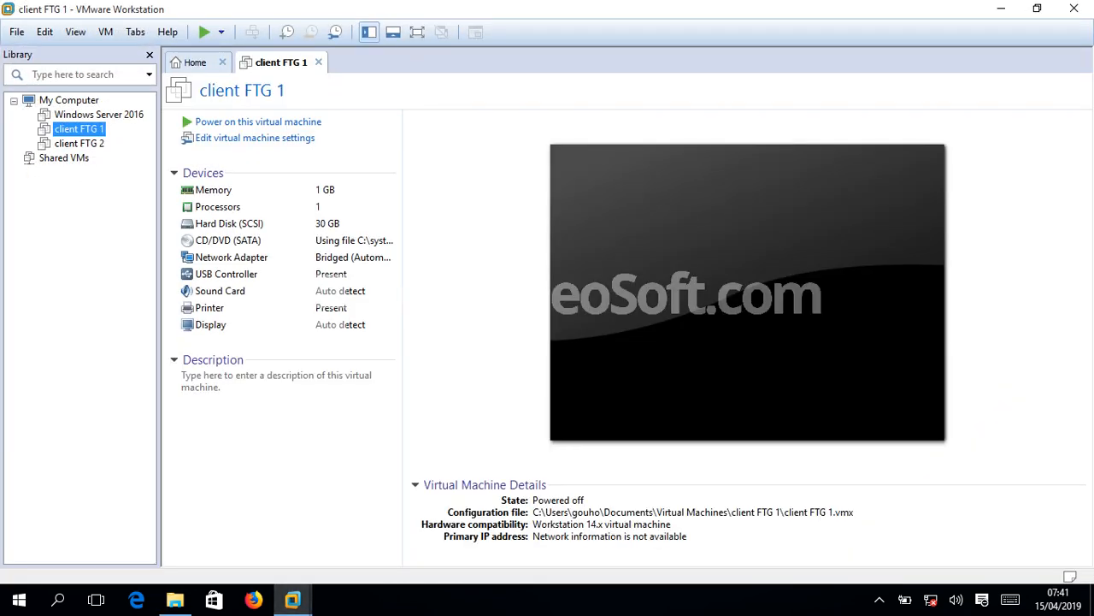
click(259, 122)
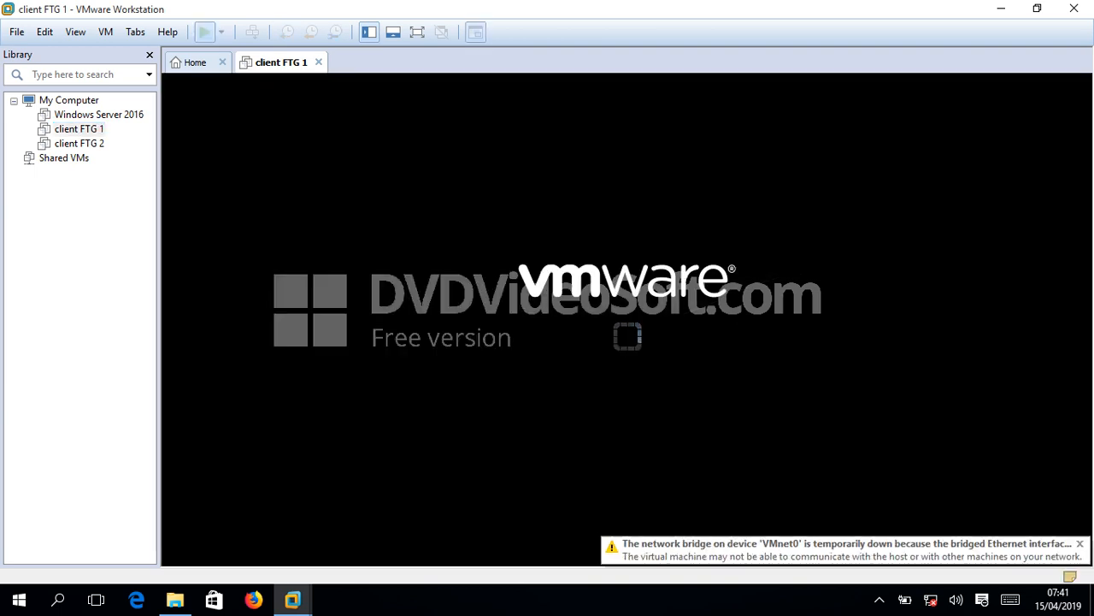
click(647, 382)
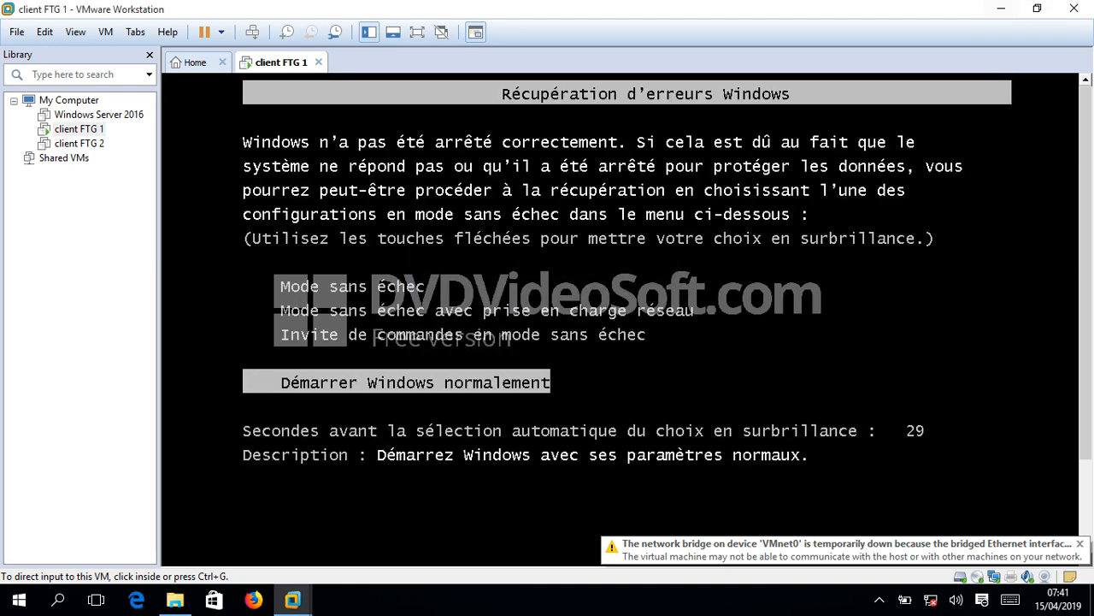
key(Return)
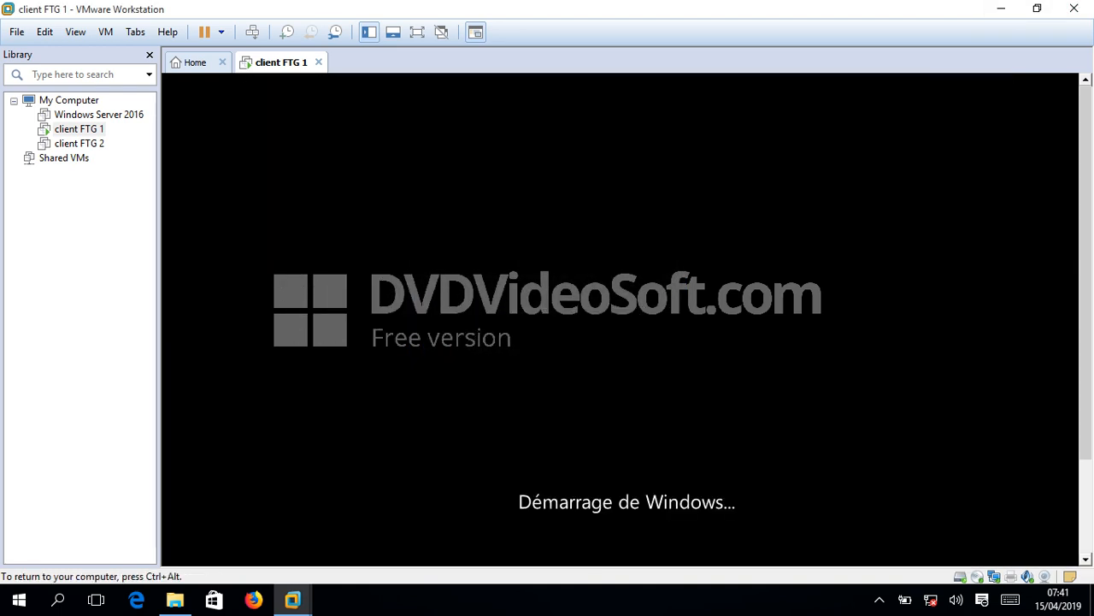
key(ctrl+alt)
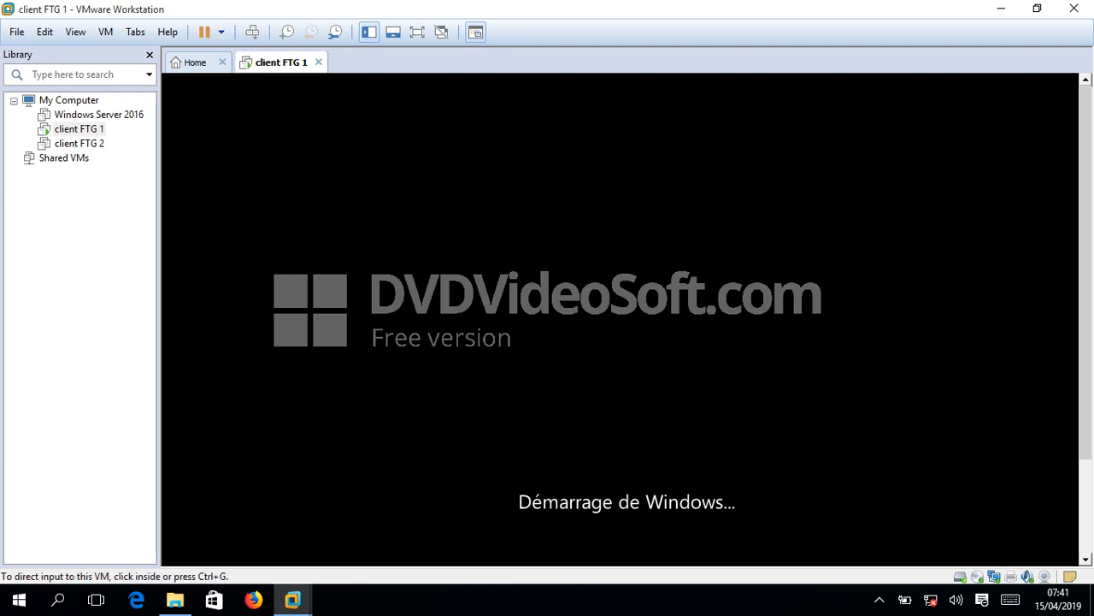
click(1001, 9)
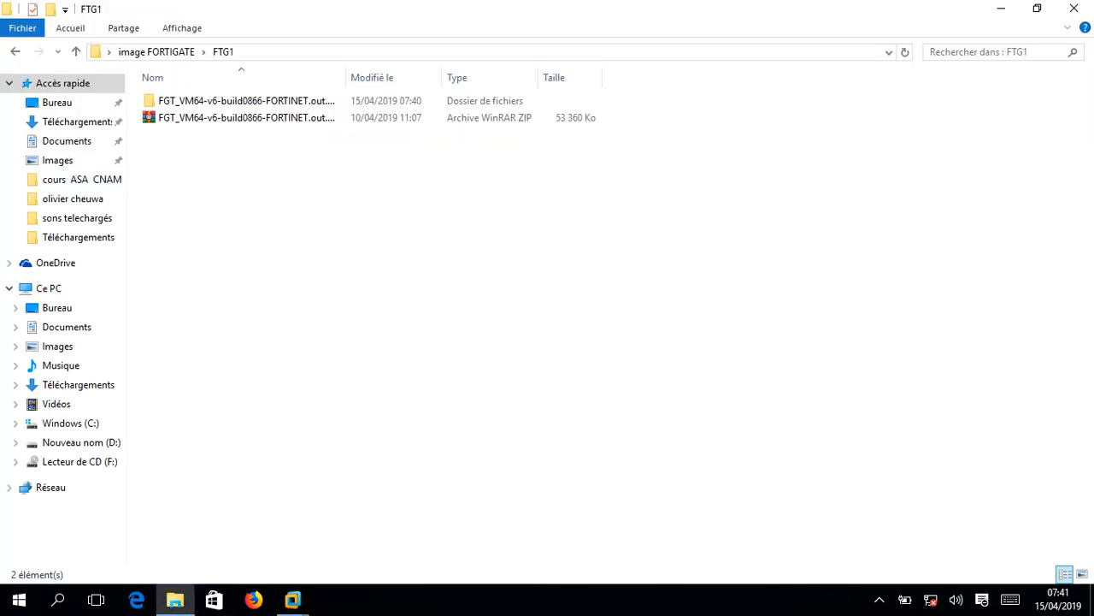
- Import FortiGate-VM64.ovf from FTG1's extracted folder, accepting the licence, as FortiGate-siege
click(246, 101)
double_click(247, 101)
click(197, 146)
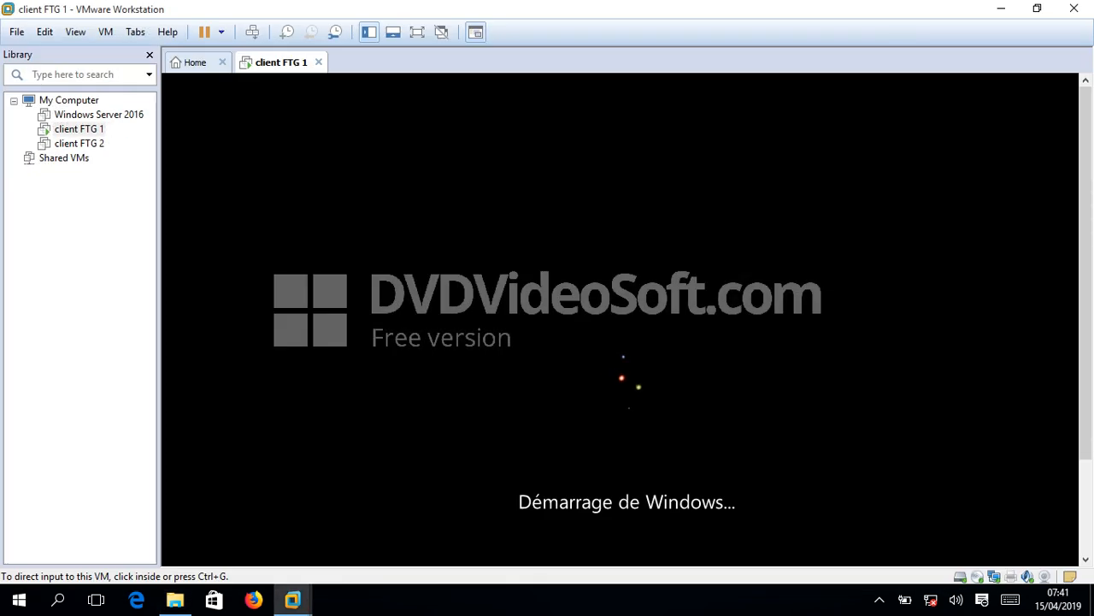
click(397, 416)
click(611, 451)
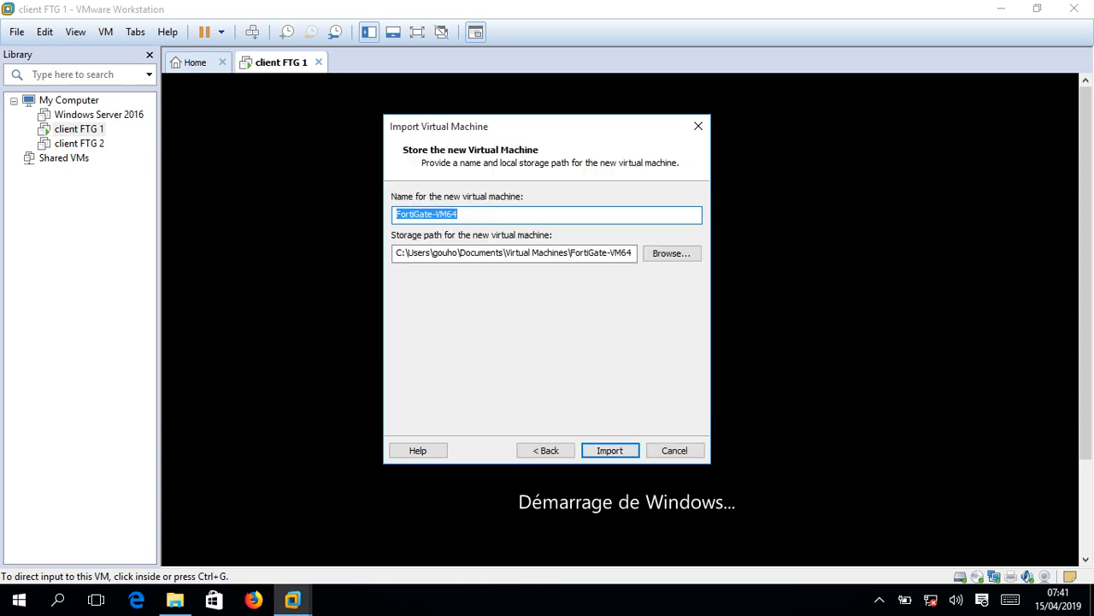
click(459, 214)
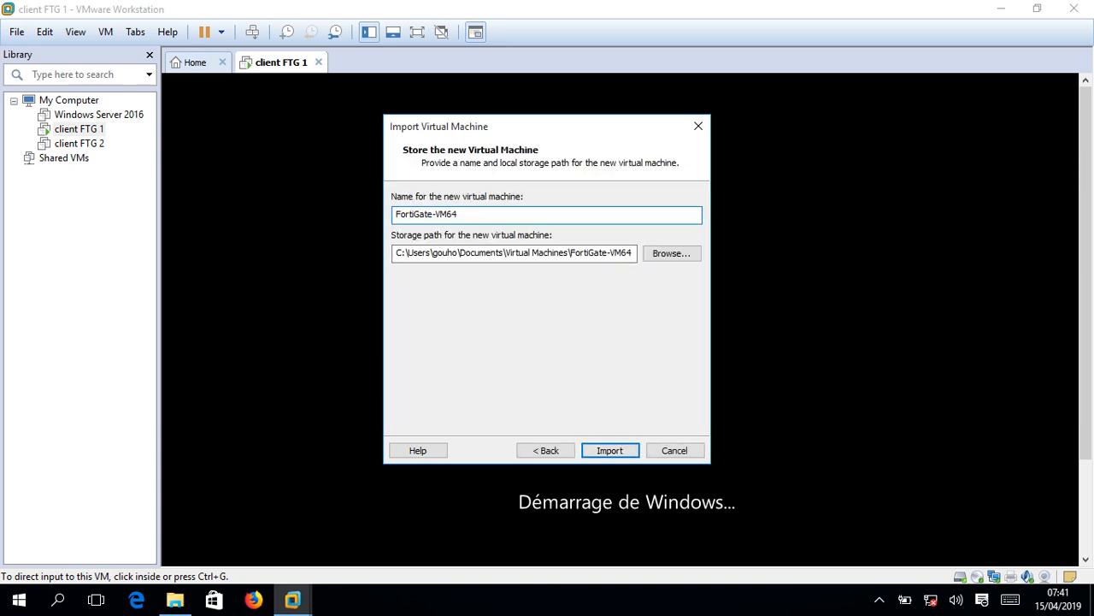
key(BackSpace)
key(BackSpace)
key(BackSpace)
text(siege)
key(Return)
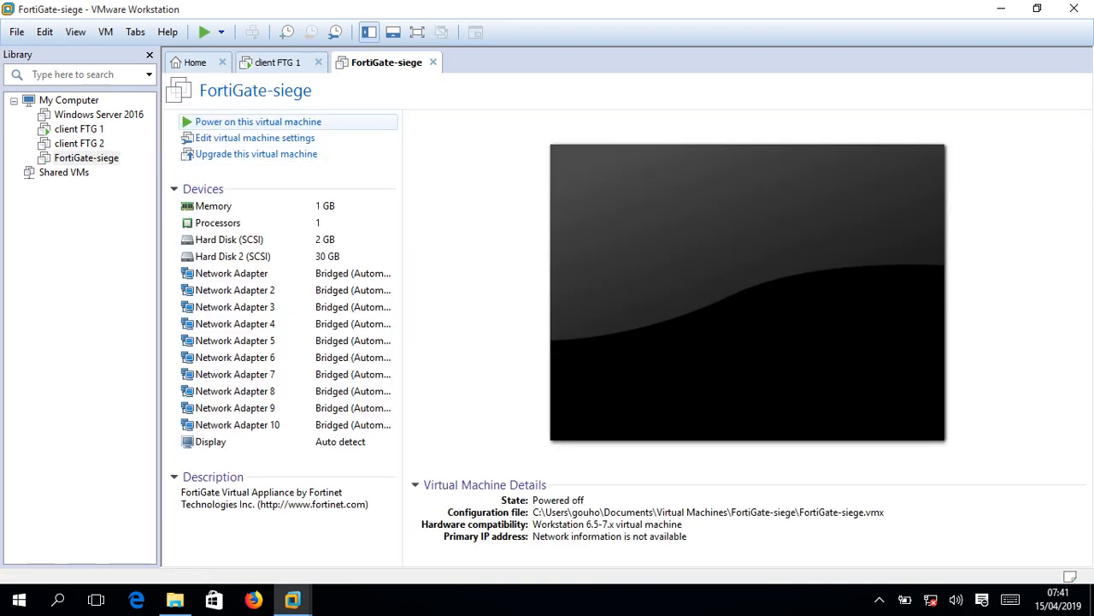
- Power on FortiGate-siege and go to FTG2's extracted FortiGate folder
click(258, 121)
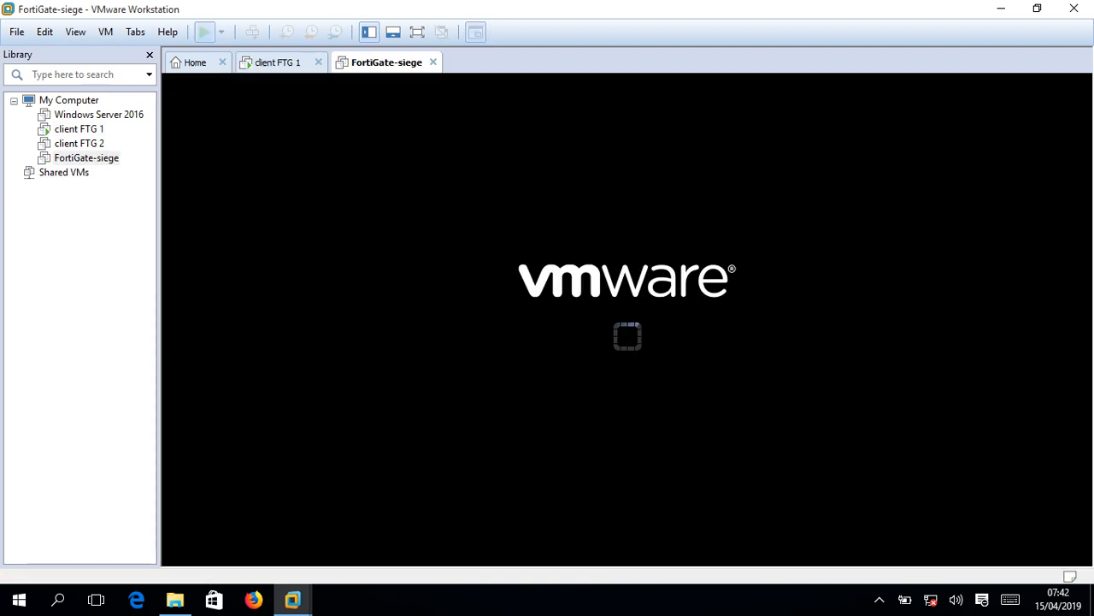
click(1001, 9)
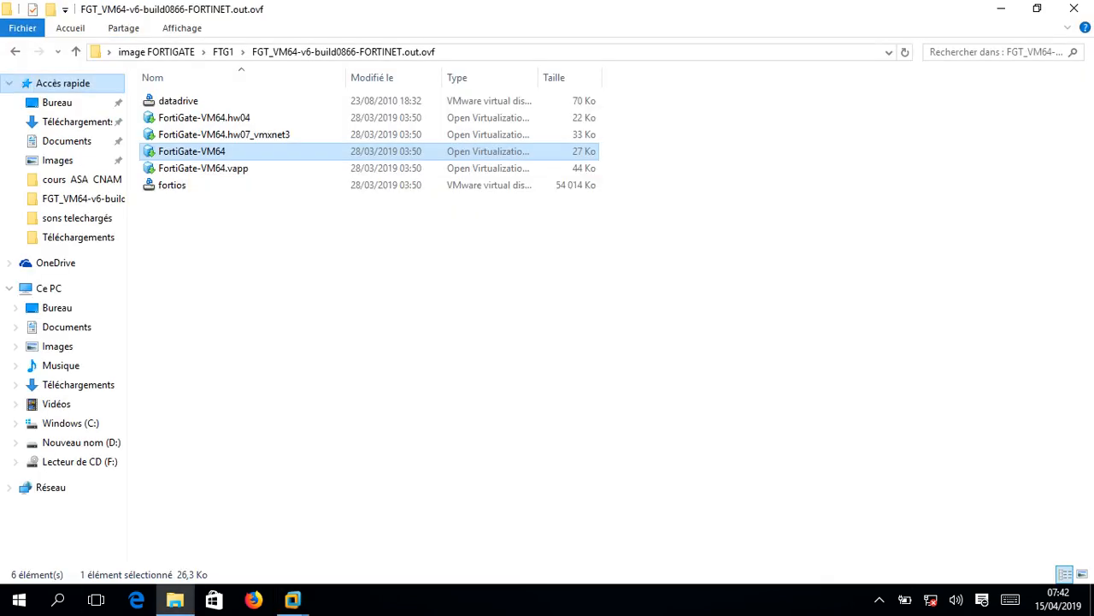
click(15, 52)
click(15, 52)
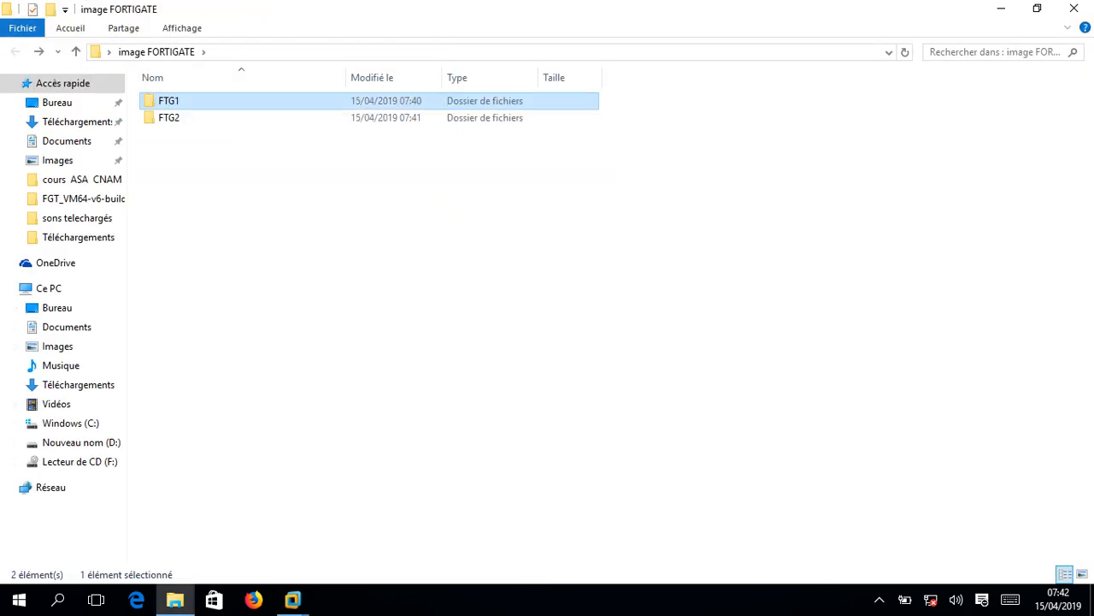
double_click(213, 117)
double_click(213, 101)
- Import FortiGate-VM64.ovf, accepting the licence, as FortiGate-succursale
double_click(197, 151)
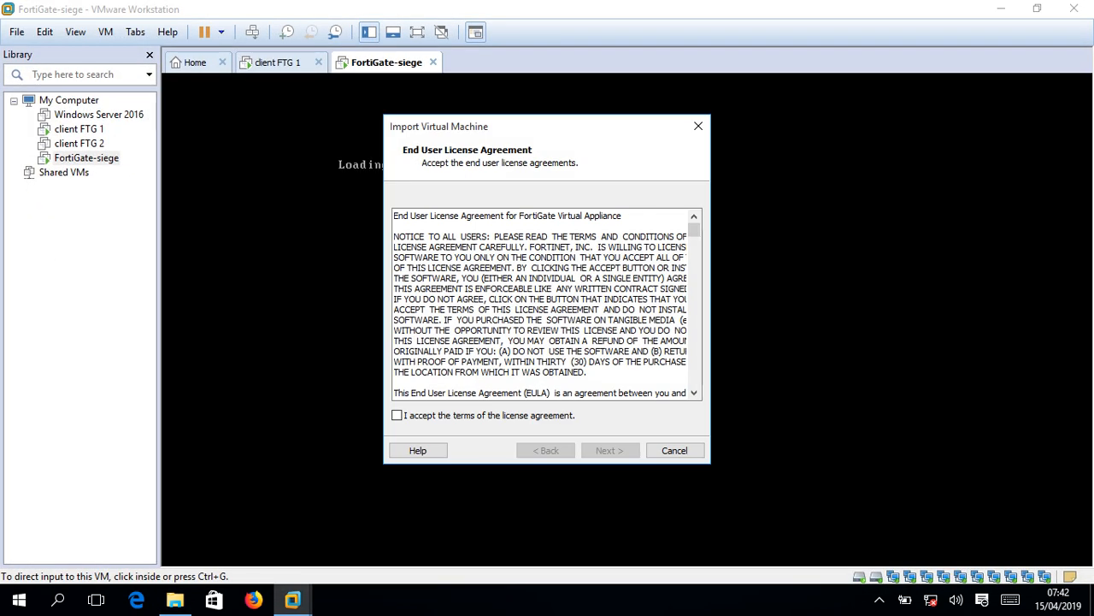
click(398, 415)
key(Return)
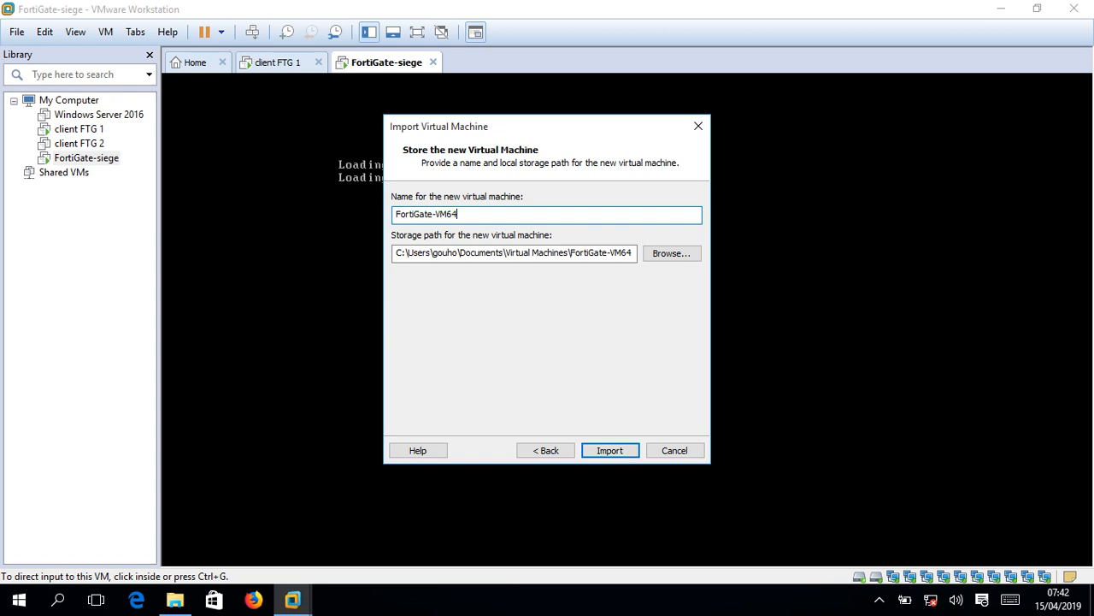
key(BackSpace)
key(BackSpace)
key(BackSpace)
text(succursa)
key(Return)
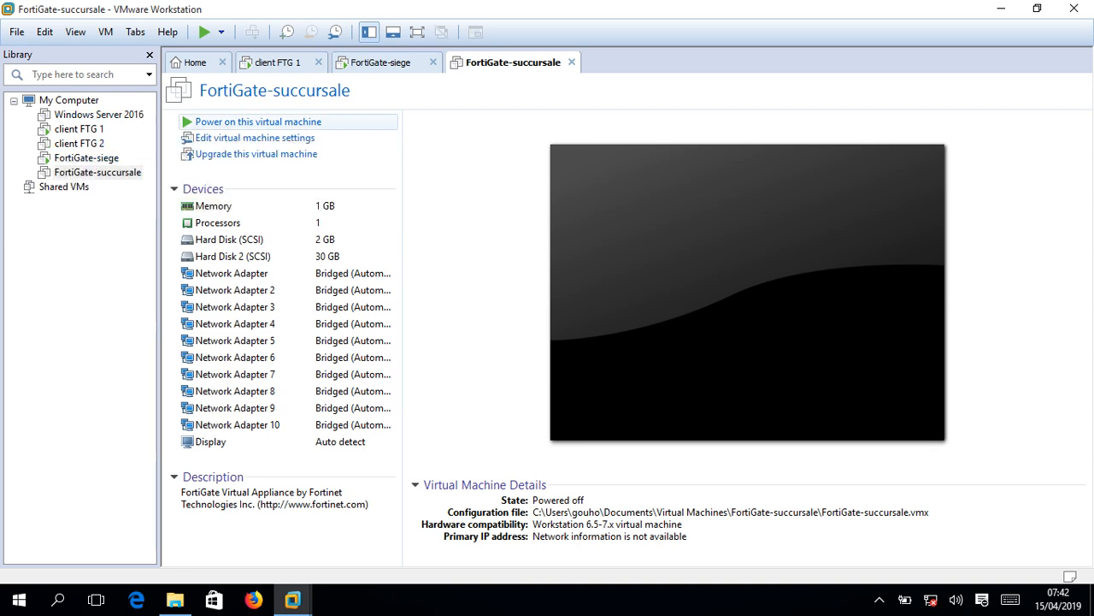
- Power on FortiGate-succursale and client FTG 2
click(257, 122)
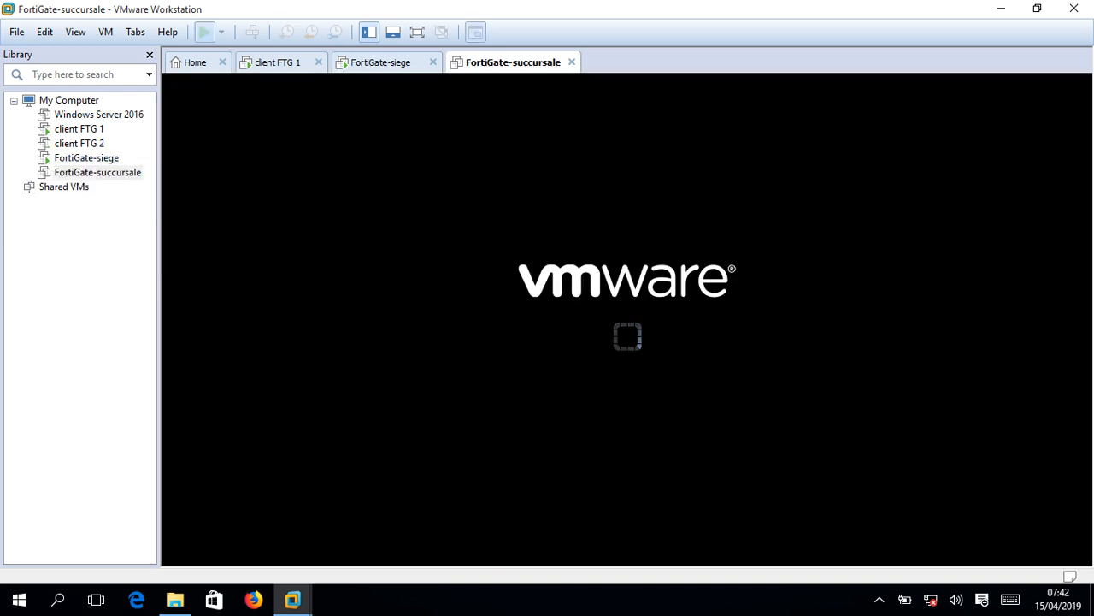
click(86, 145)
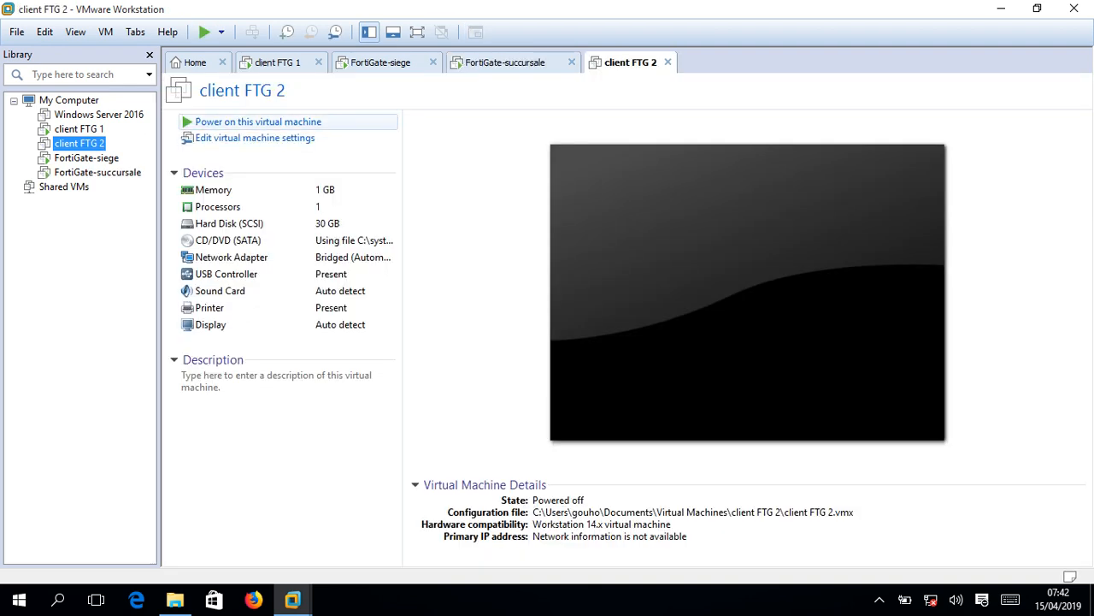
click(257, 121)
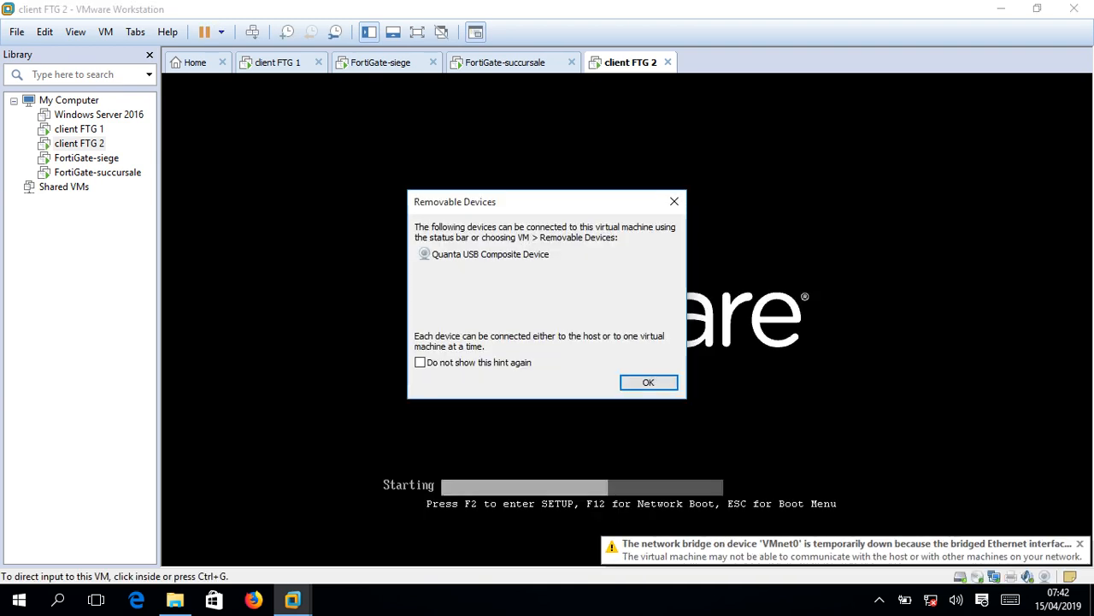
click(648, 382)
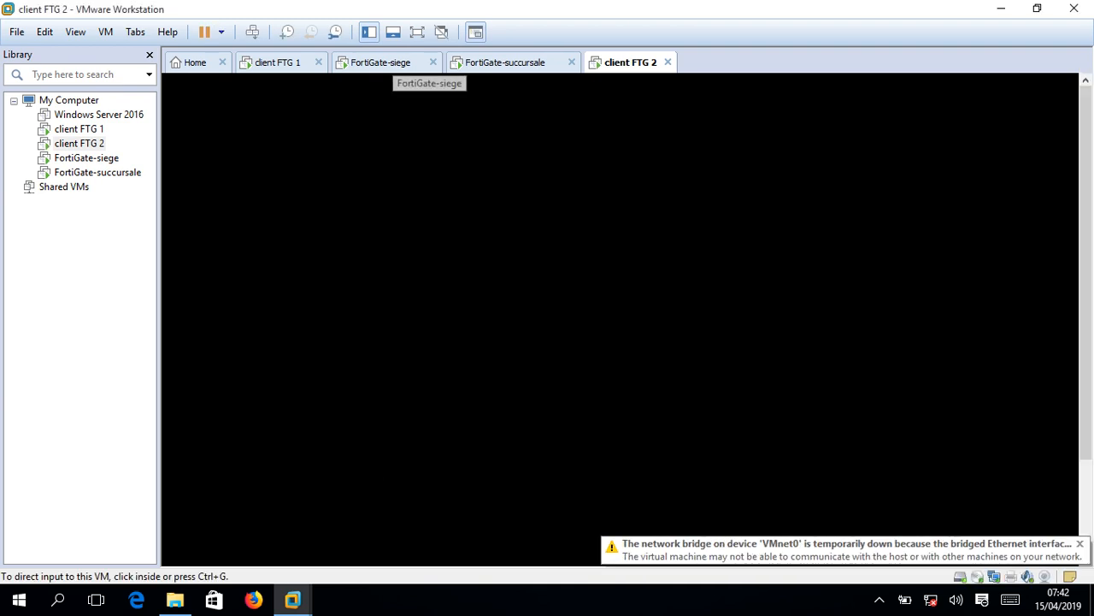
- Check both FortiGate consoles, then show client FTG 1's Windows desktop
click(392, 64)
click(505, 62)
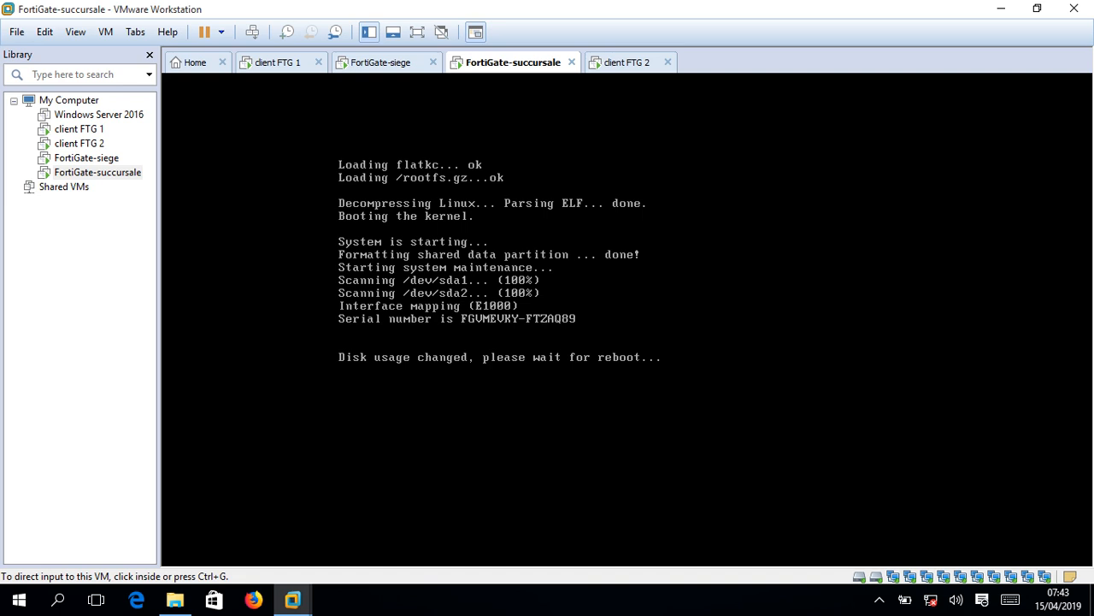
click(381, 62)
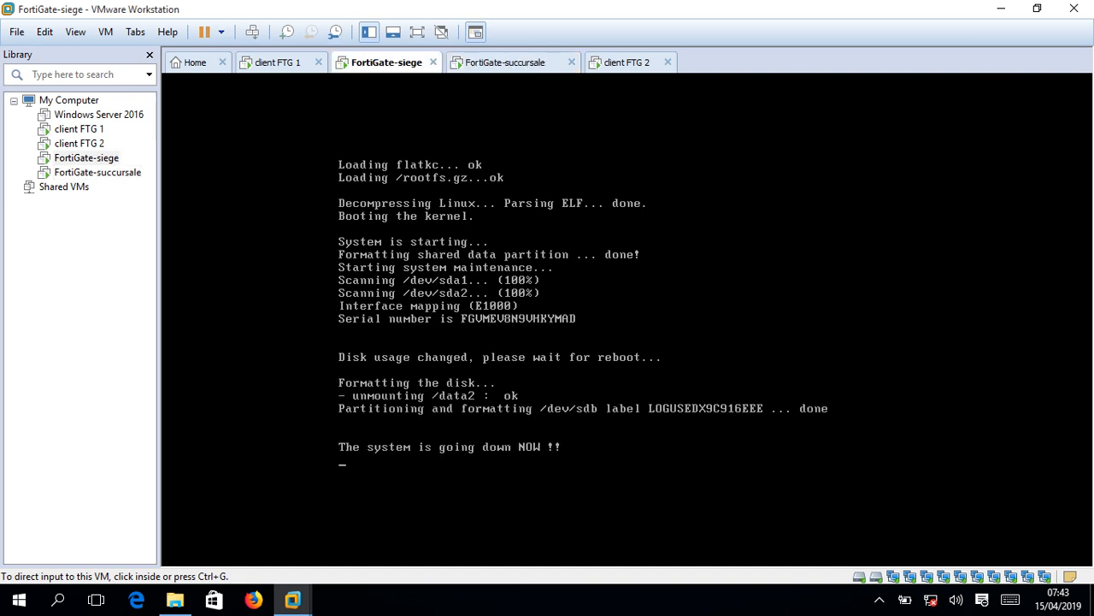
click(278, 63)
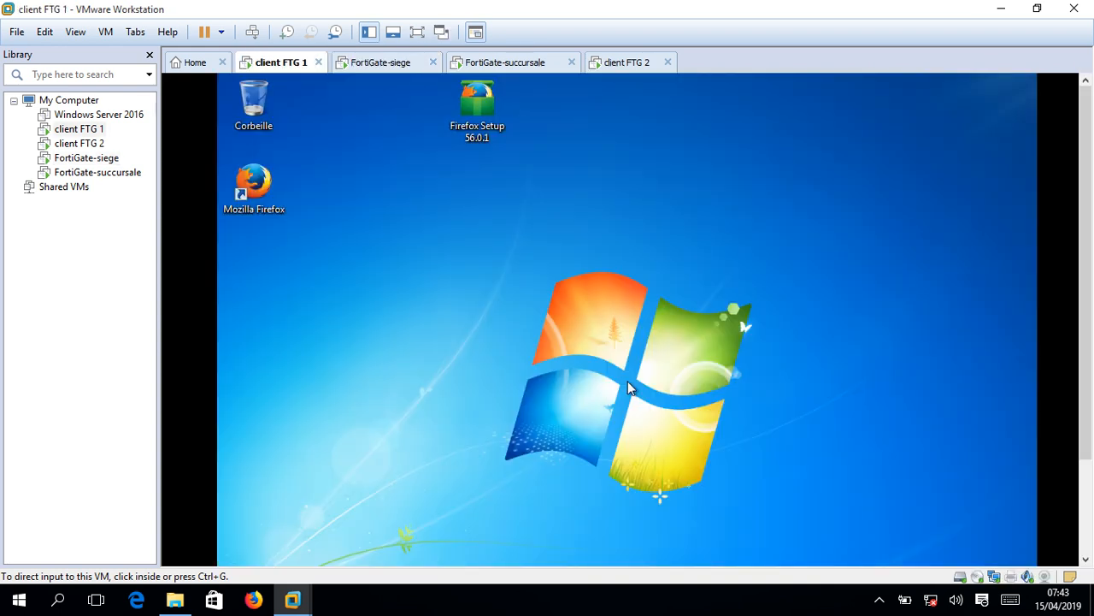
- View client FTG 1's LAN IPv4 settings: 192.168.10.2 with gateway 192.168.10.1
key(ctrl+alt+Return)
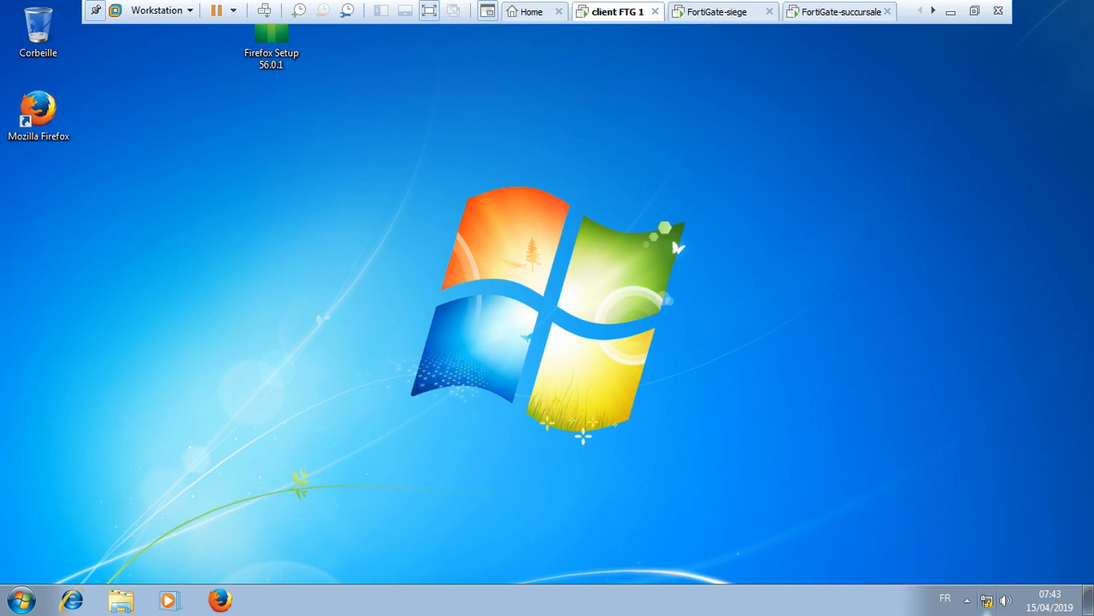
right_click(986, 601)
click(990, 587)
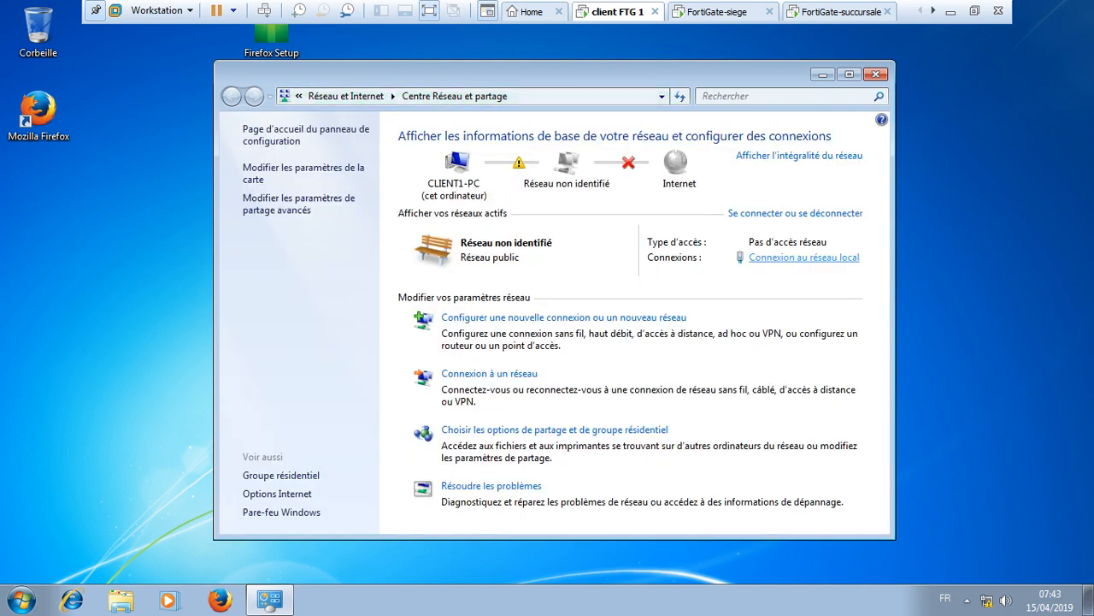
click(804, 258)
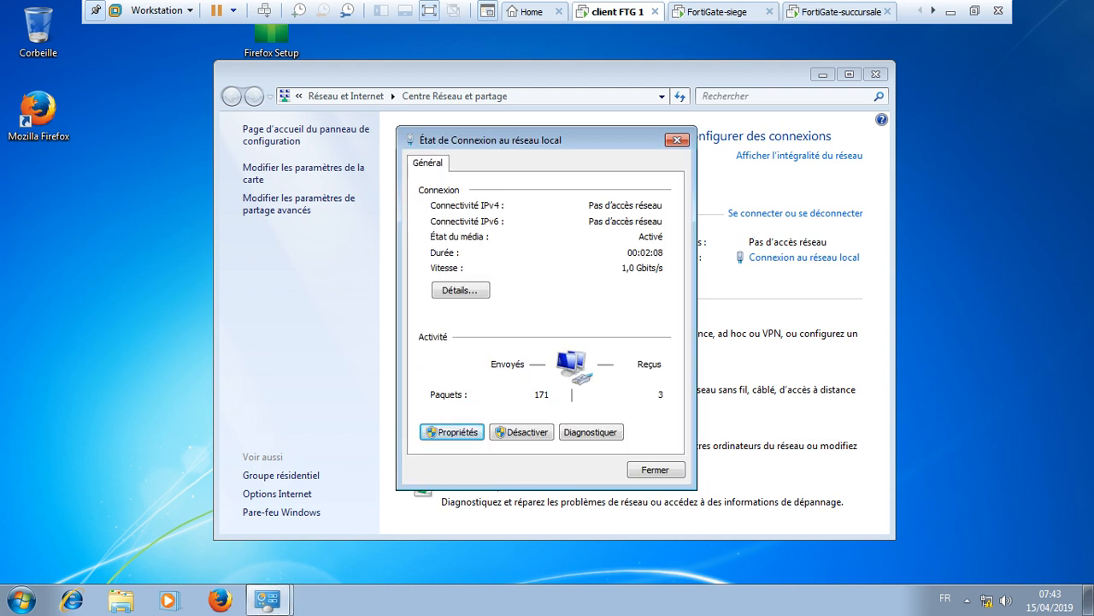
click(451, 432)
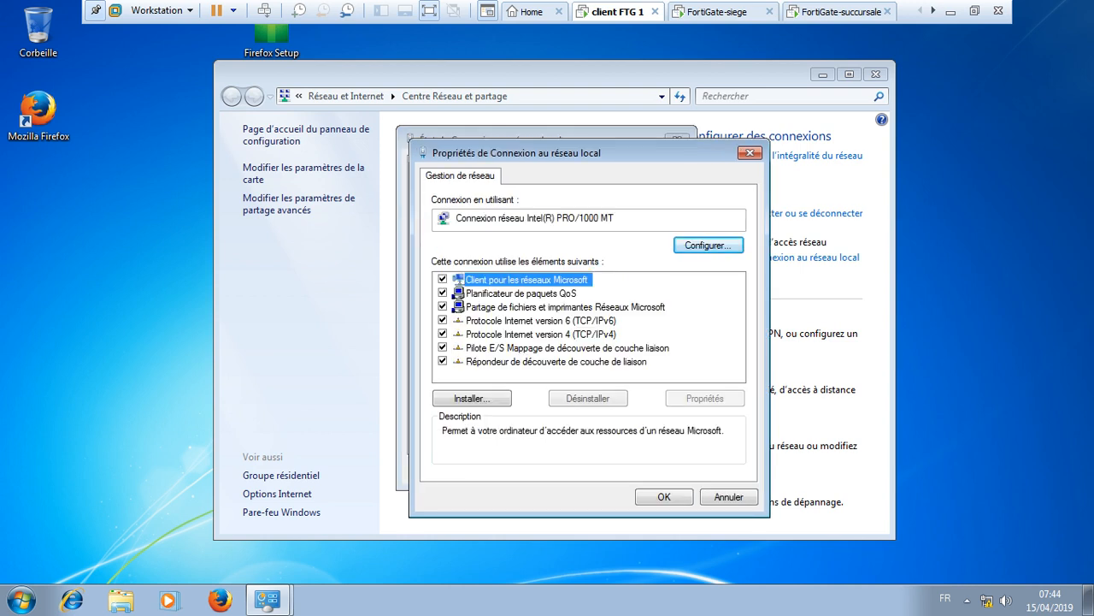
click(540, 334)
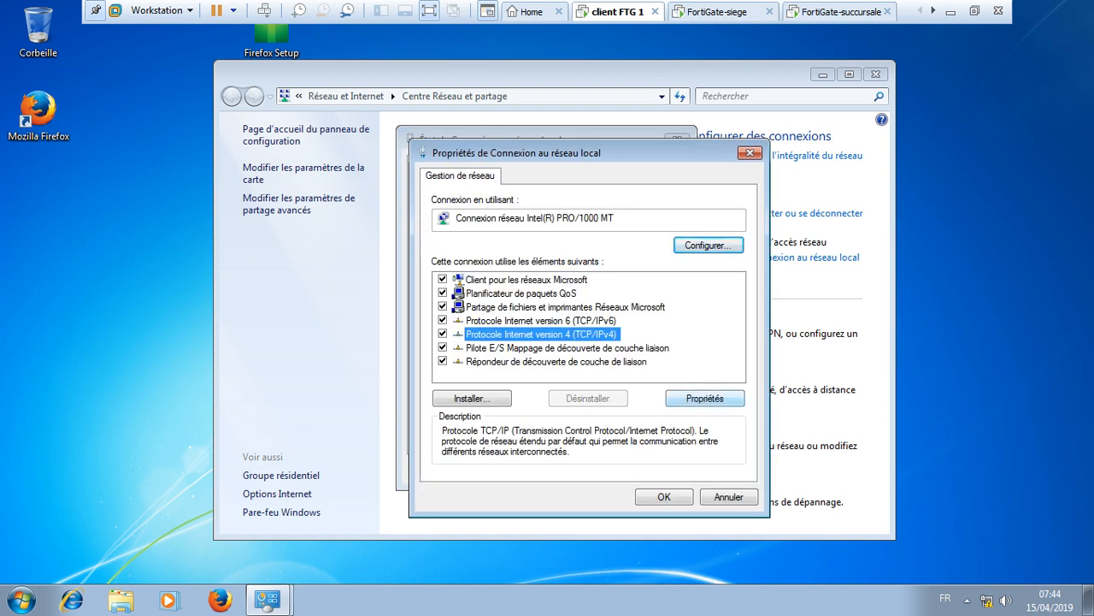
click(705, 397)
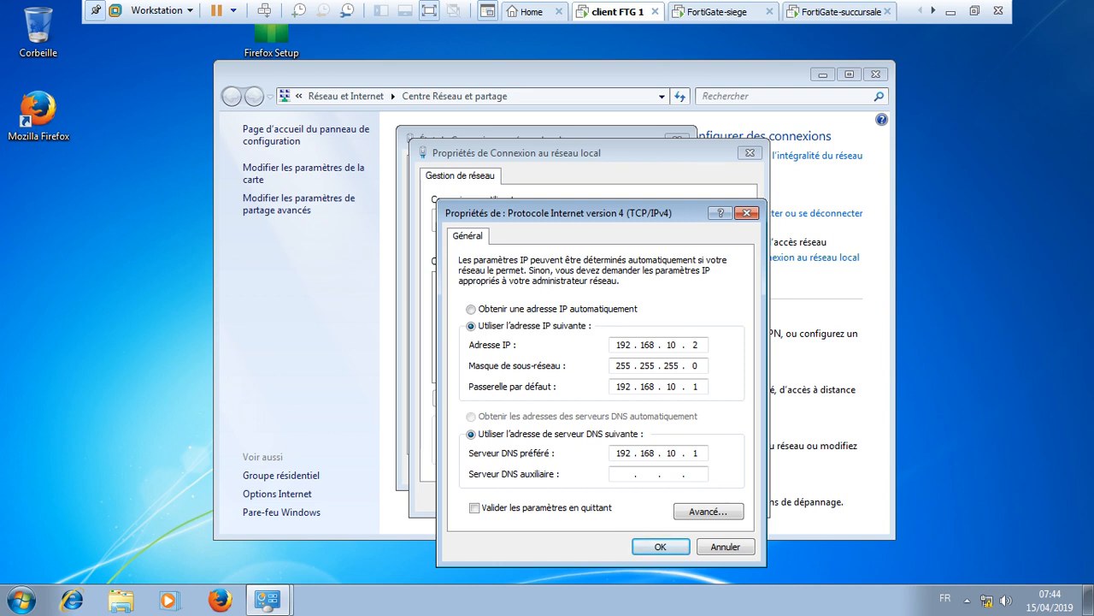
- Close the IPv4, network connection and Windows firewall windows without changes
click(746, 212)
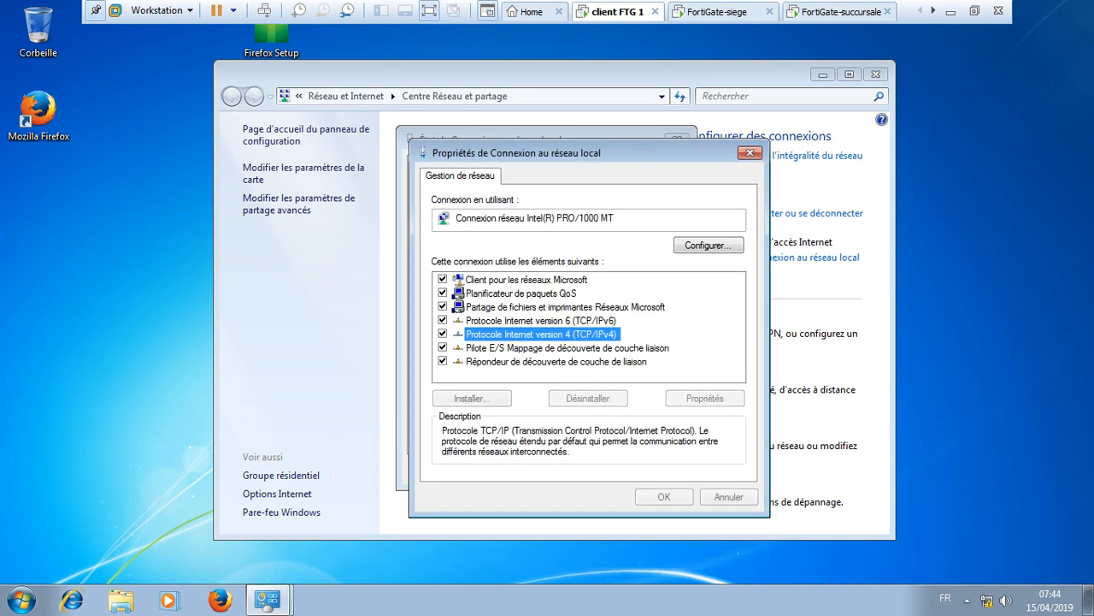
click(750, 153)
click(677, 139)
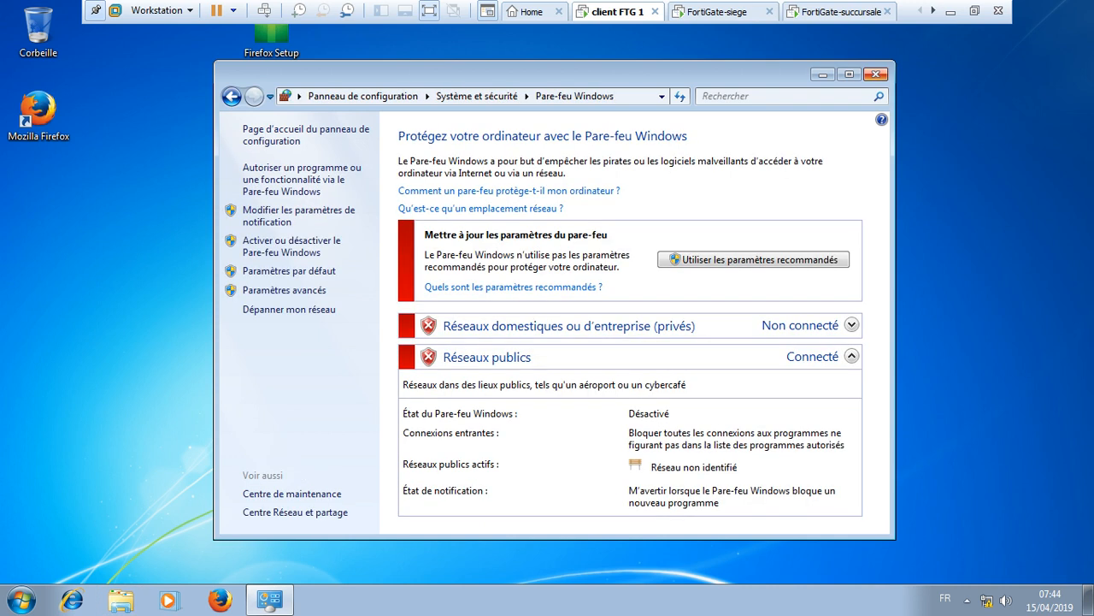
click(876, 75)
click(933, 11)
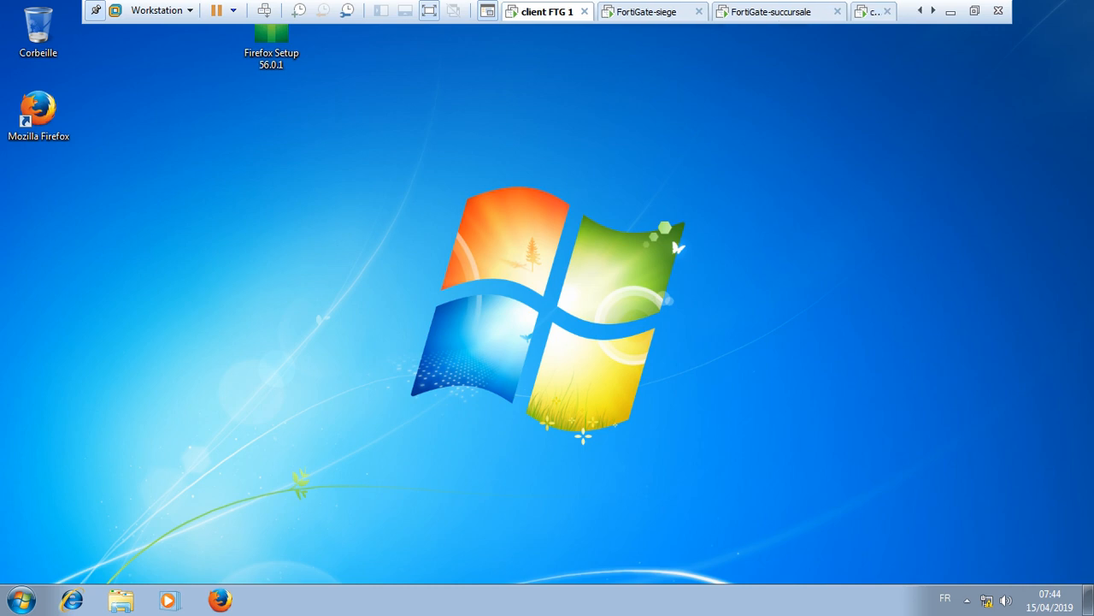
- Cycle through the VM consoles checking boot progress, ending on FortiGate-siege's login prompt
click(873, 12)
click(778, 12)
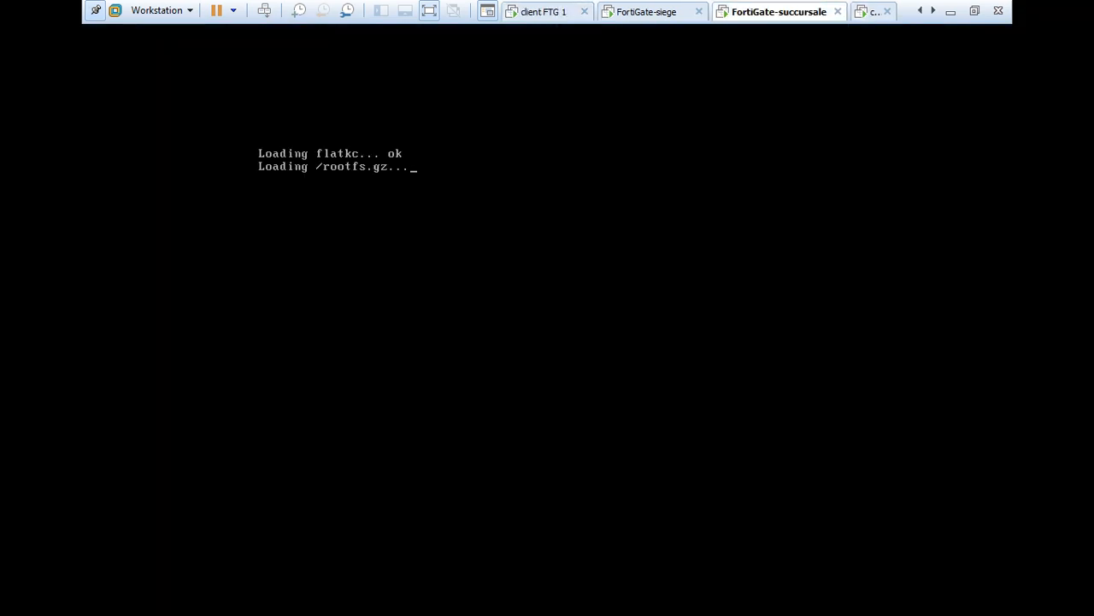
click(651, 12)
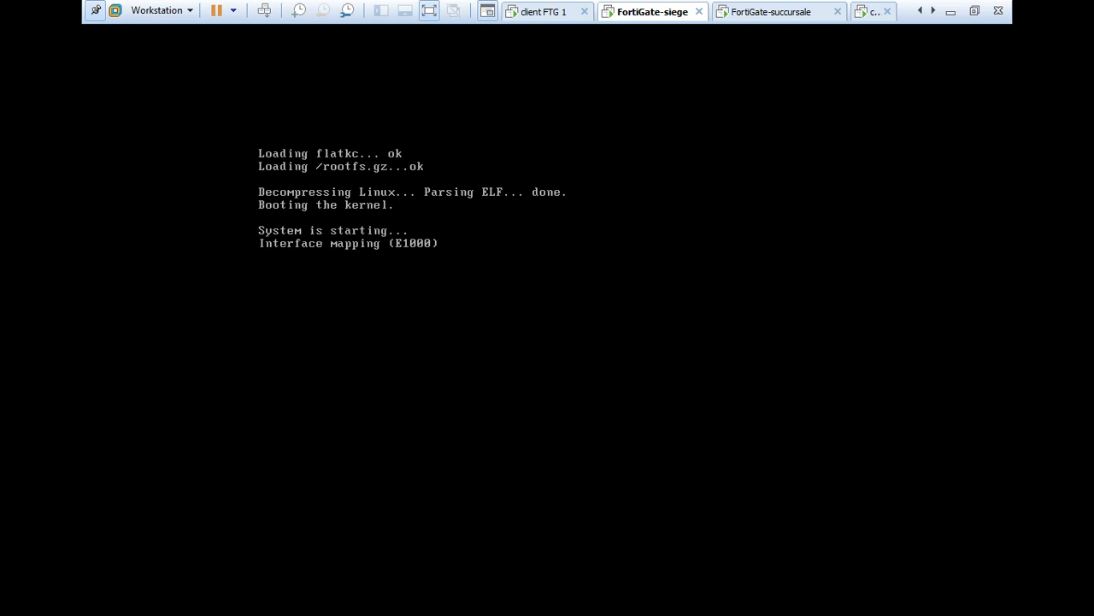
click(771, 12)
click(874, 12)
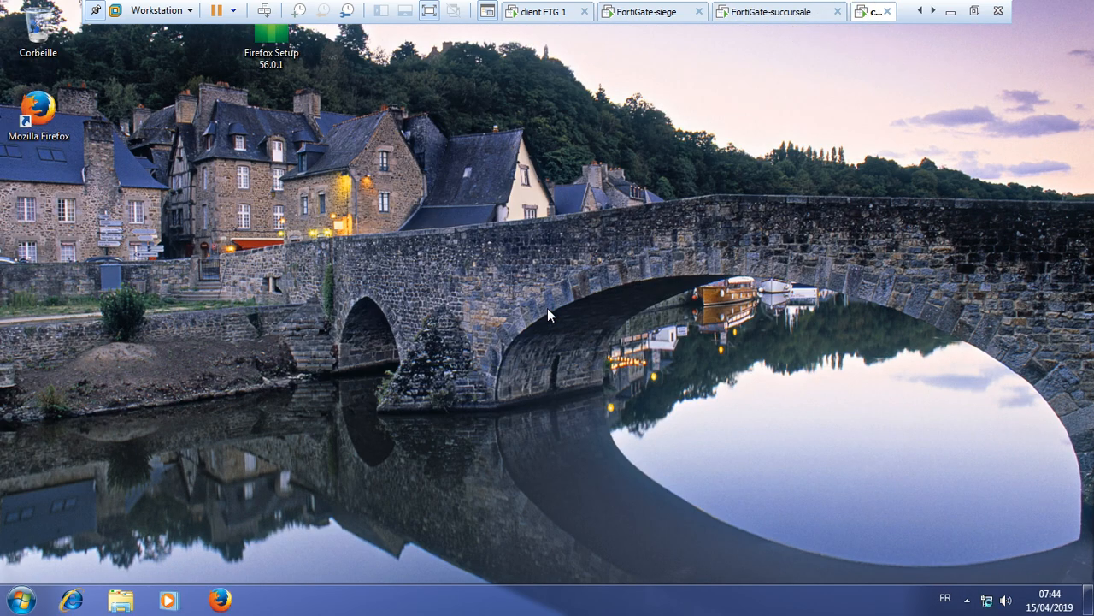
click(772, 12)
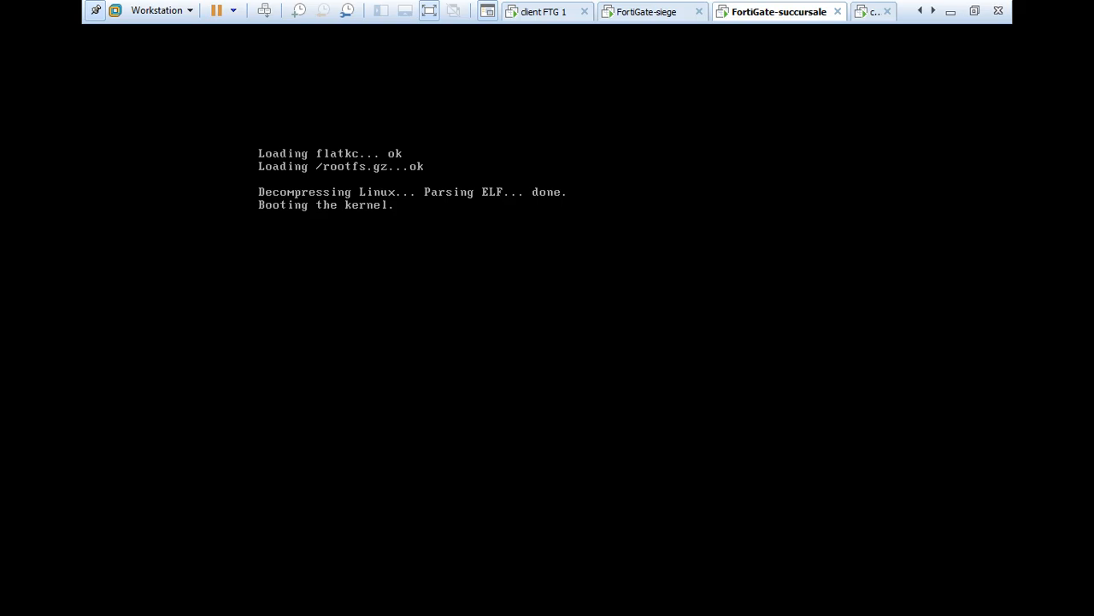
click(649, 12)
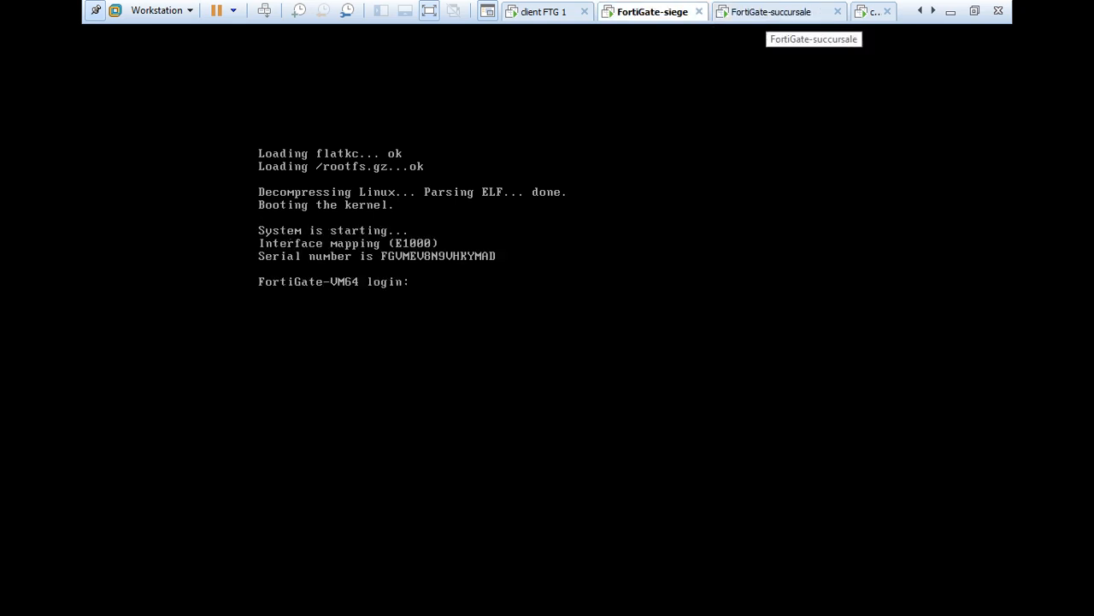
click(771, 12)
click(648, 12)
key(ctrl+alt+Left)
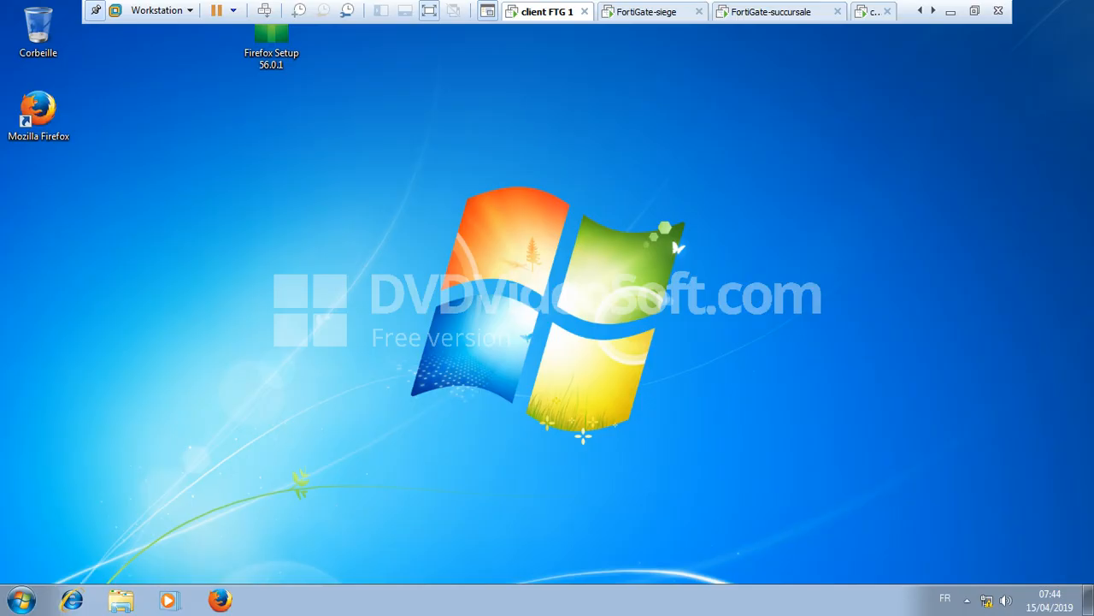
key(ctrl+alt+Right)
key(ctrl+alt+Right)
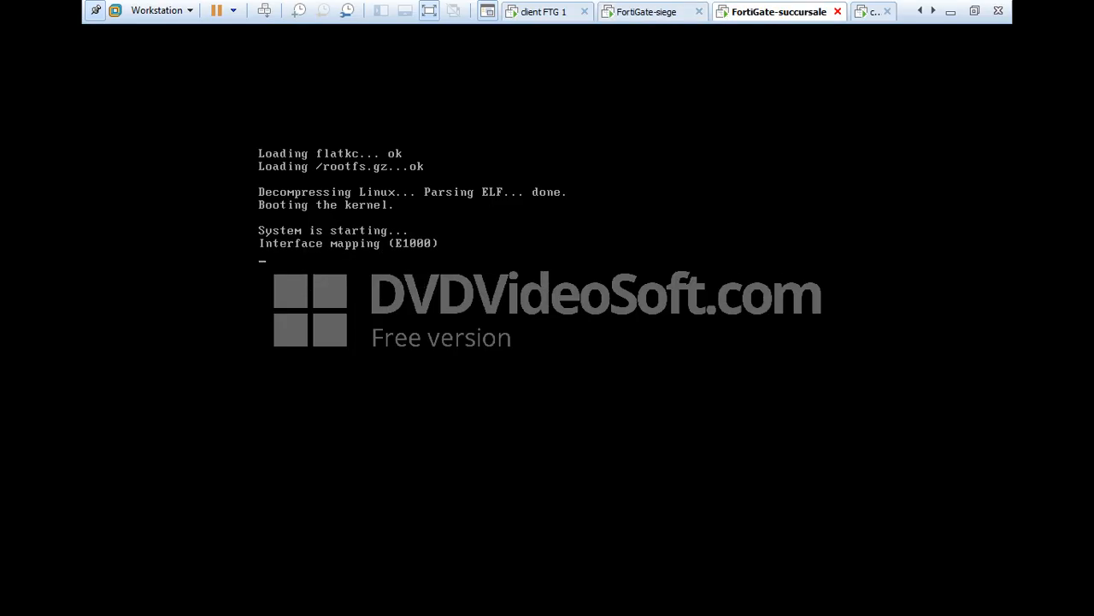
key(ctrl+alt+Right)
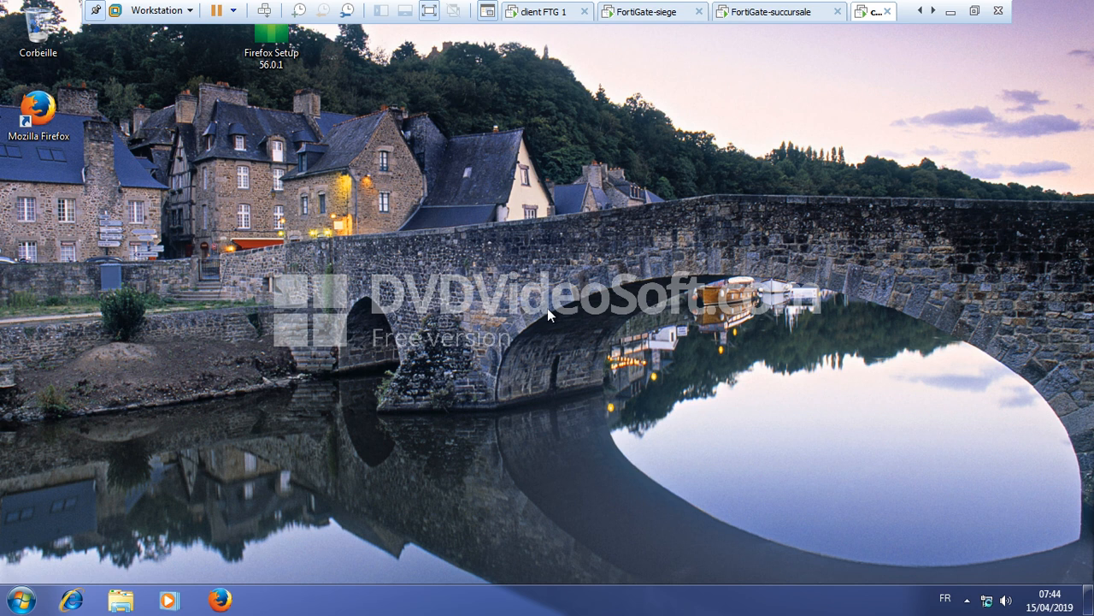
key(ctrl+alt+Left)
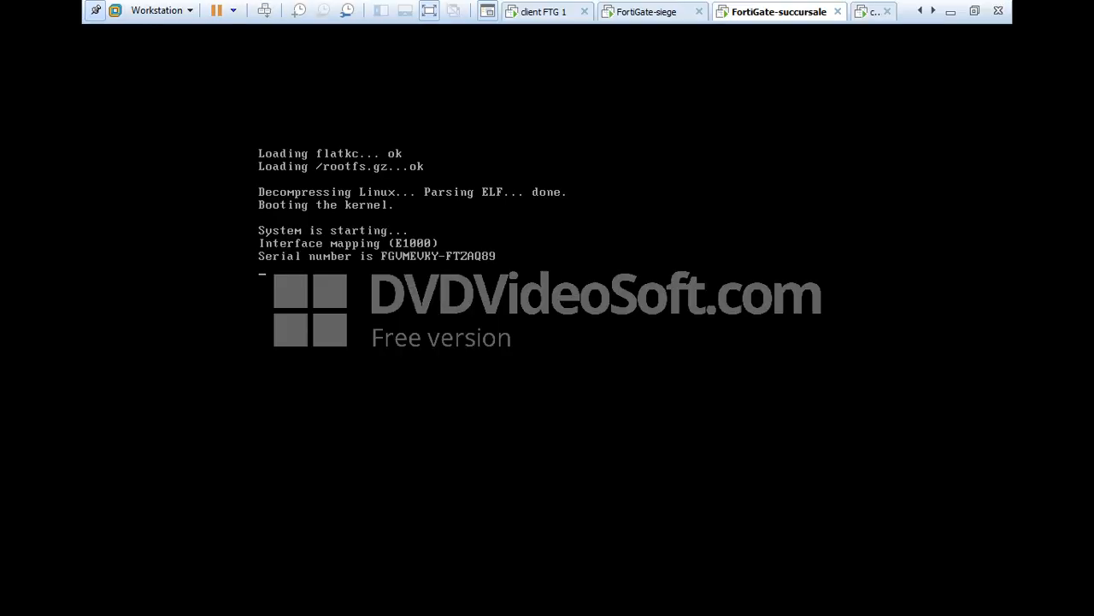
key(ctrl+alt+Left)
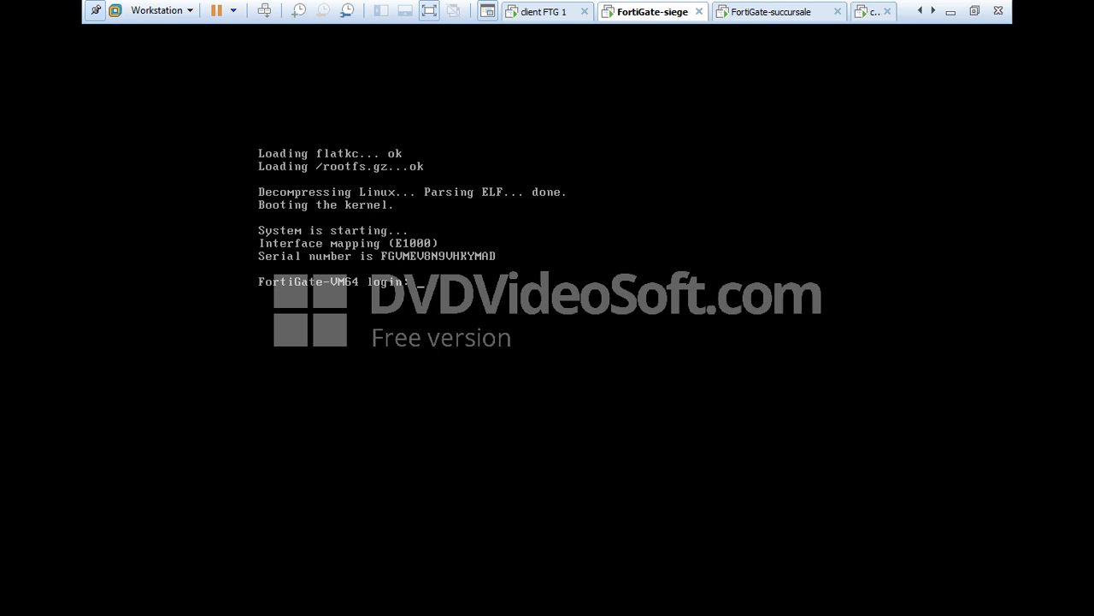
- Log in to the FortiGate-siege console as admin
text(q)
key(BackSpace)
text(admin)
key(Return)
key(Return)
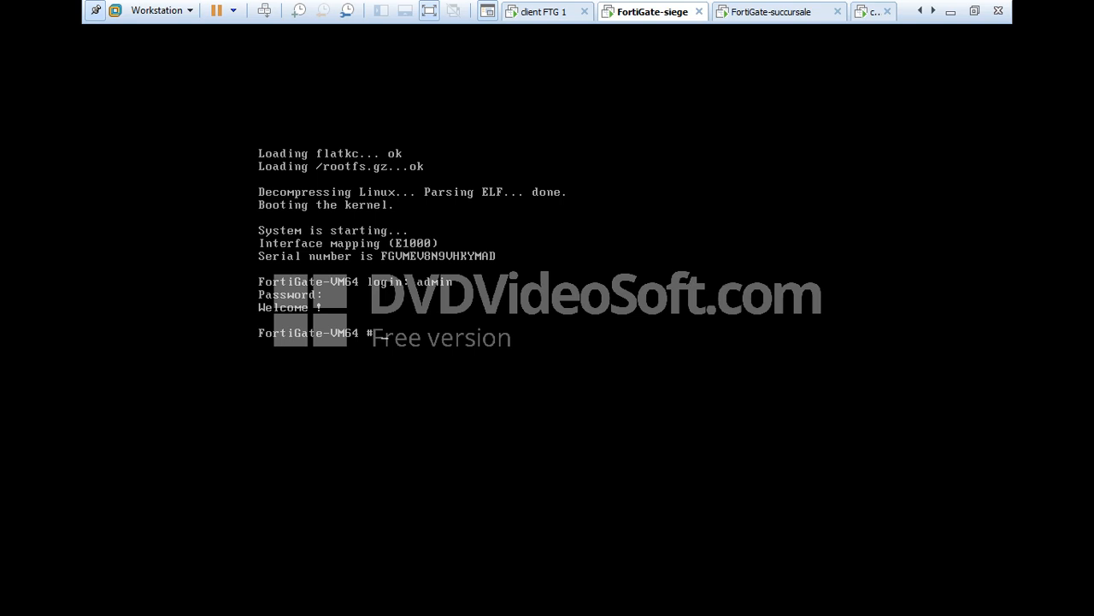
- List the interfaces with 'show system interface' and page through the output
text(show system interface)
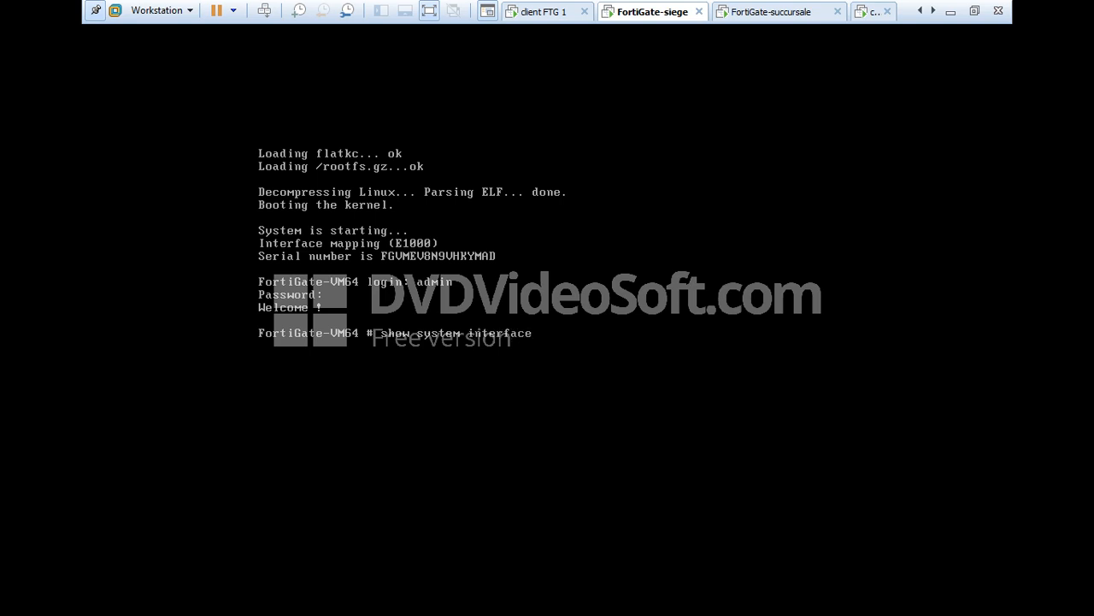
key(Return)
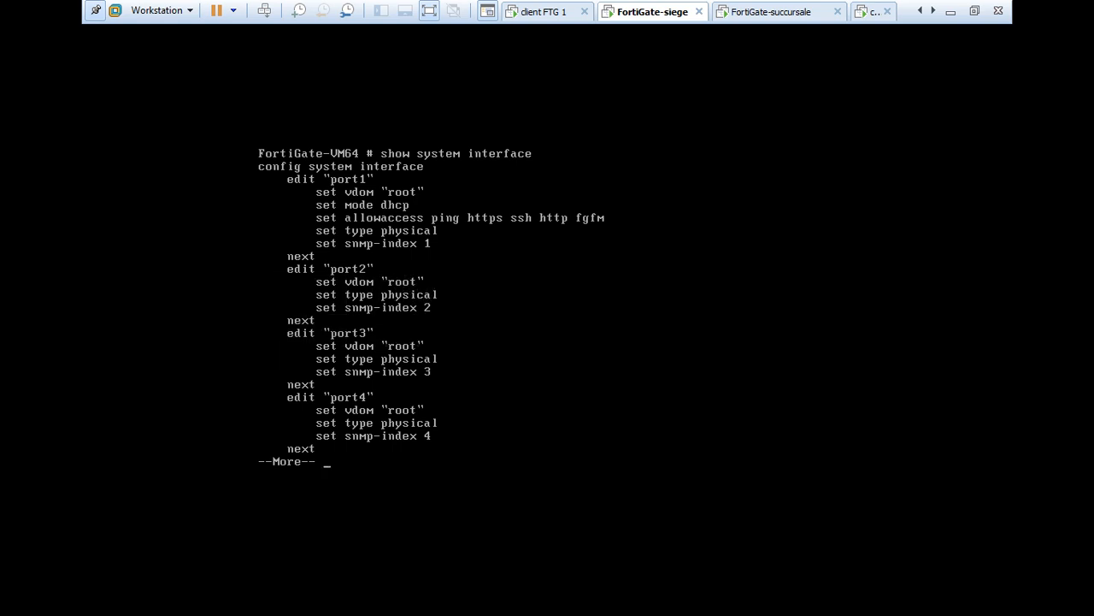
key(Return)
key(Return)
key(Return)
key(Return)
key(Return)
key(Return)
key(Return)
key(Return)
key(Return)
key(Return)
key(Return)
key(Return)
key(Return)
key(Return)
key(Return)
key(Return)
key(Return)
key(Return)
key(Return)
key(Return)
key(Return)
key(Return)
key(Return)
key(Return)
key(Return)
key(Return)
key(Return)
key(Return)
key(Return)
key(Return)
key(Return)
key(Return)
key(Return)
key(Return)
key(Return)
key(Return)
key(Return)
key(Return)
key(Return)
key(Return)
key(Return)
key(Return)
key(Return)
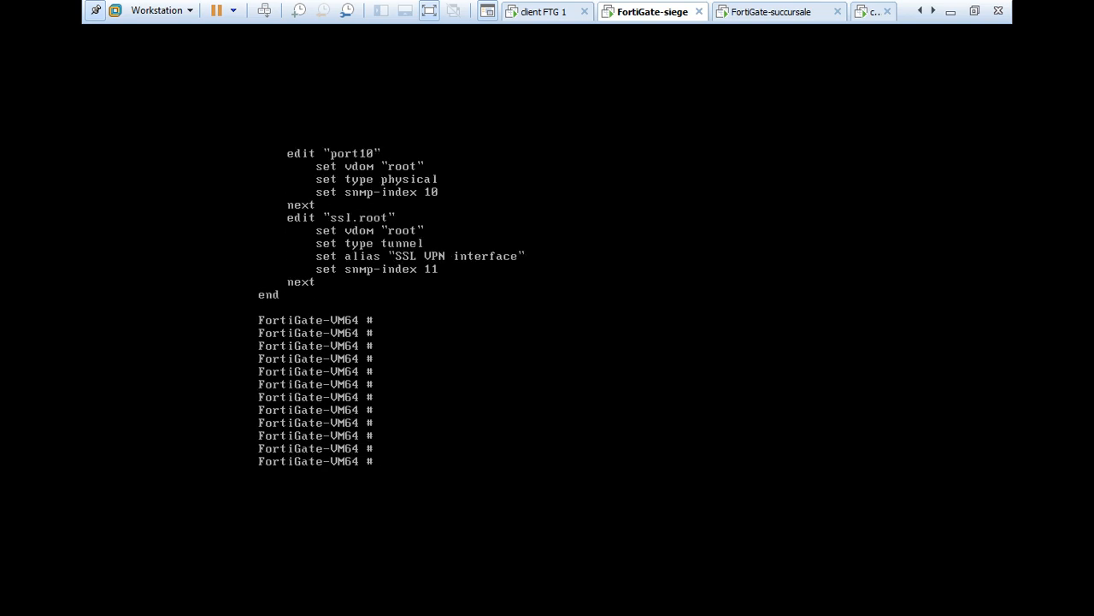
text(config system interface)
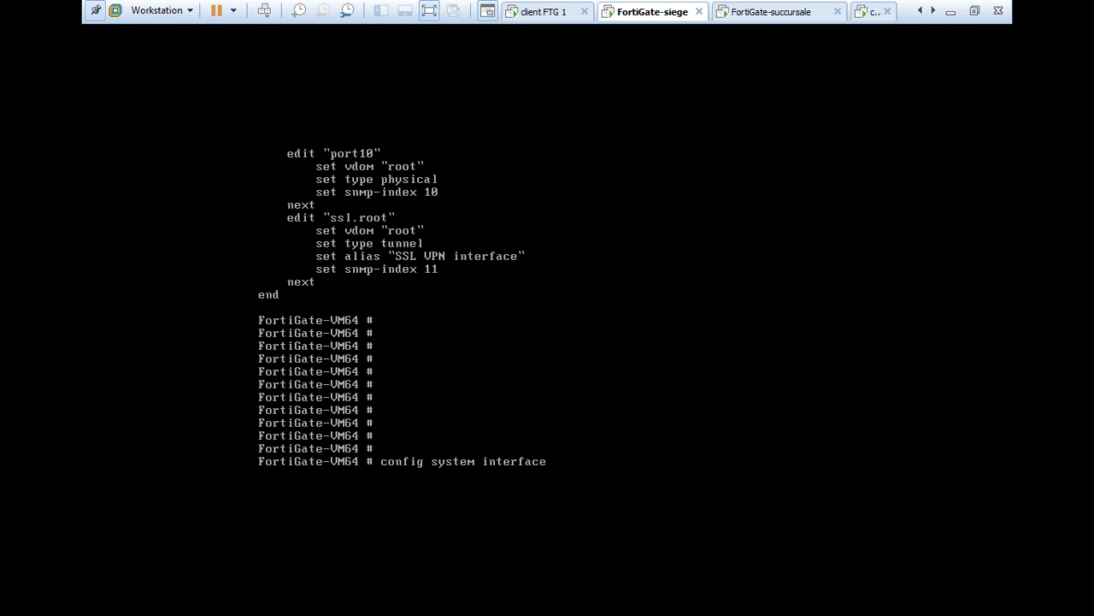
- Set FortiGate-siege port1 to static mode with IP 192.168.10.1 255.255.255.0
key(Return)
text(edit port1)
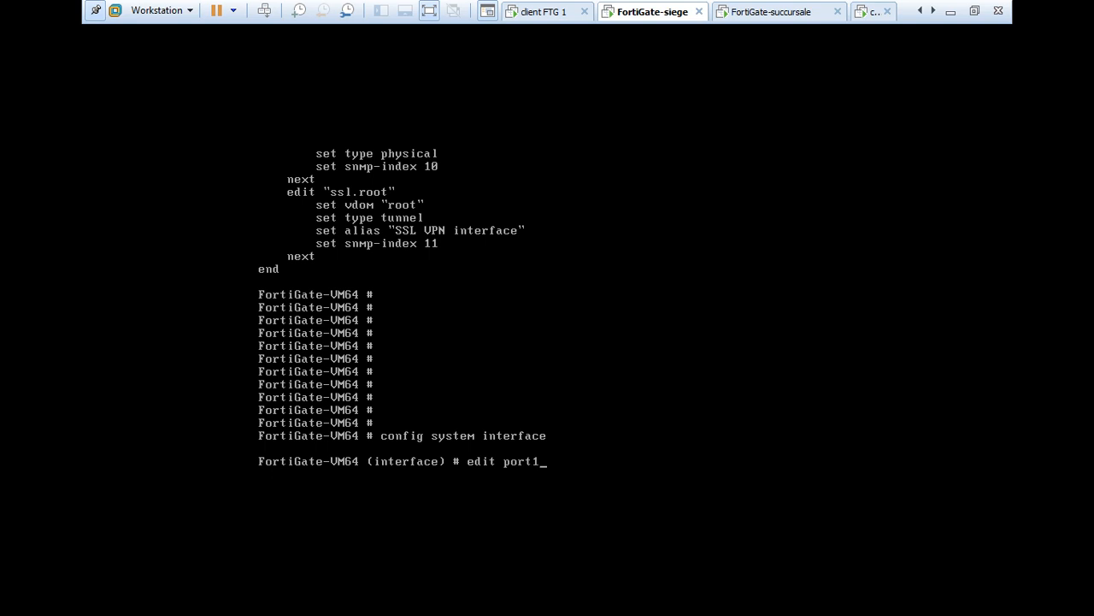
key(Return)
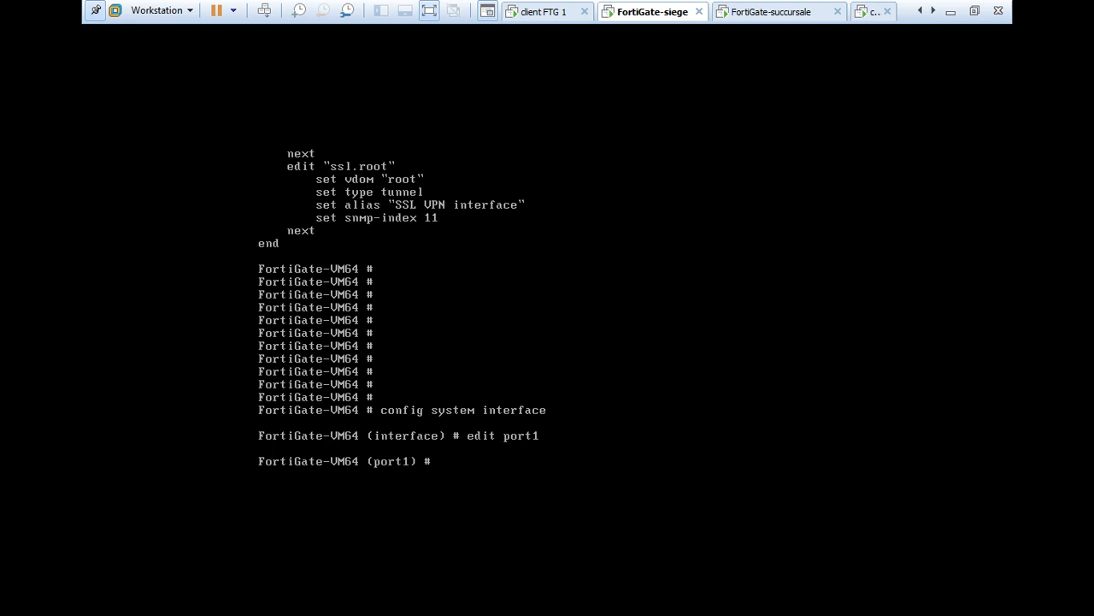
text(set)
text( ;ode)
key(BackSpace)
key(BackSpace)
key(BackSpace)
key(BackSpace)
text(mo)
text(de )
text(stq)
key(BackSpace)
text(ati)
key(Return)
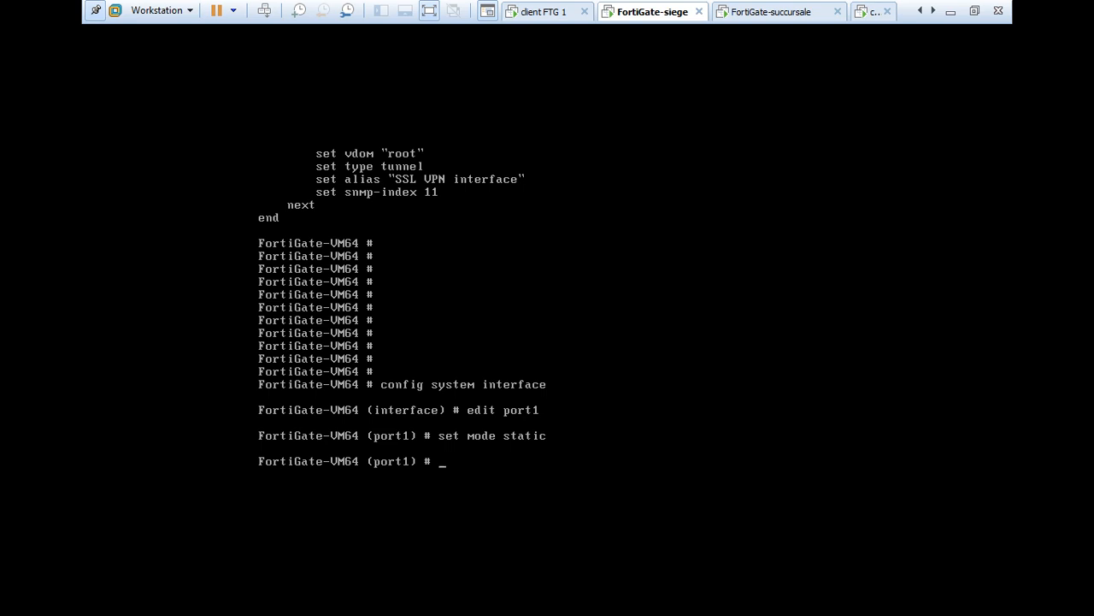
text(set ip 192.168.10.1 255.2)
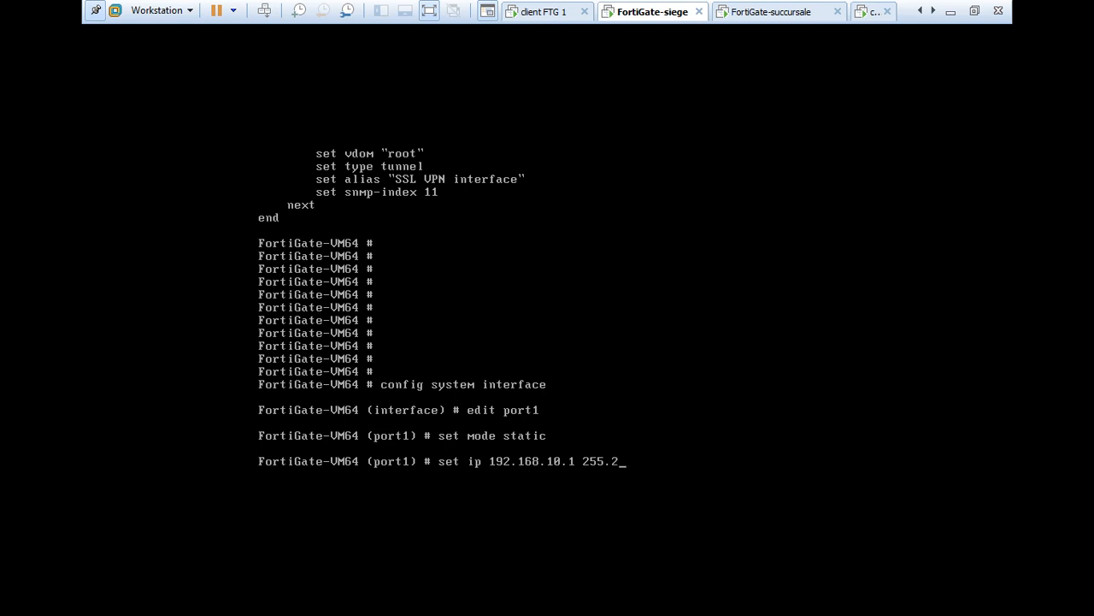
text(55.255.0)
key(Return)
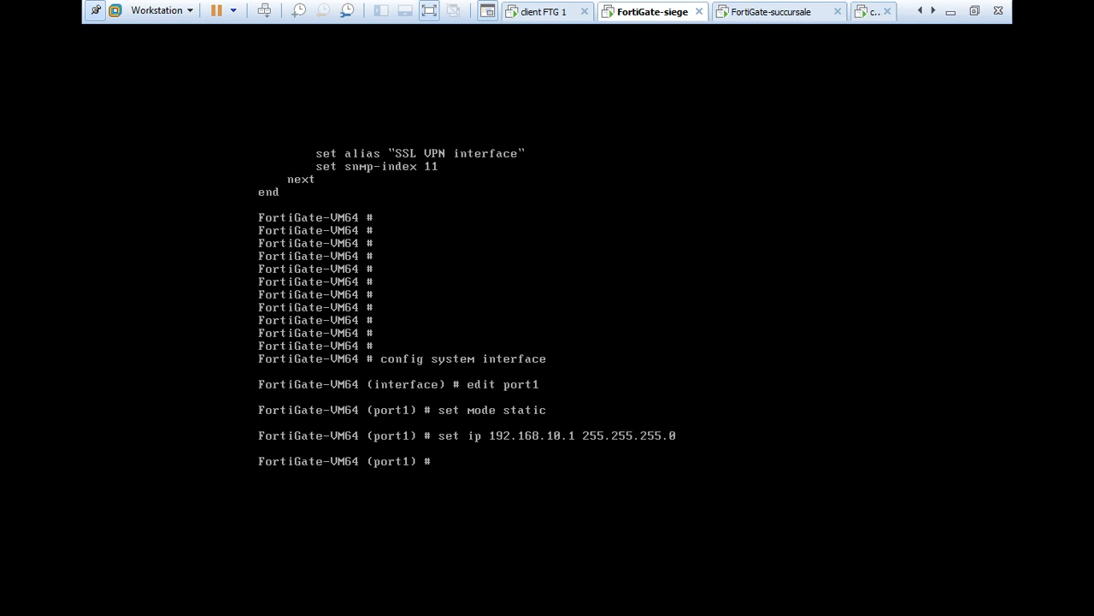
- Allow HTTP, HTTPS, SSH and ping on port1 and save with 'end'
text(set allowaccess http htt)
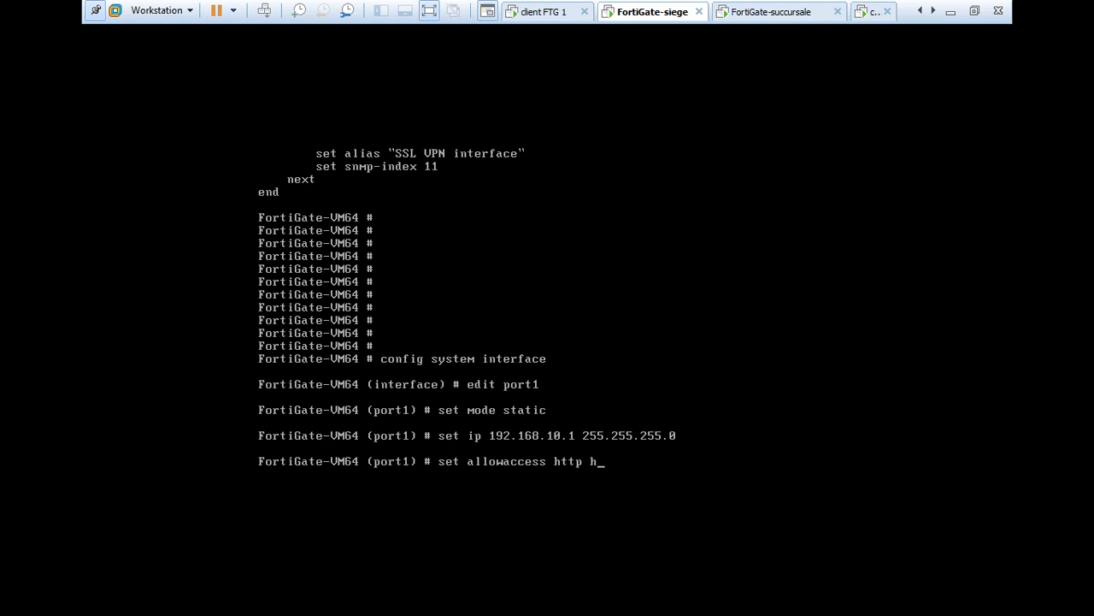
text(ps sss)
key(BackSpace)
text(h ping)
key(Return)
text(end)
key(Return)
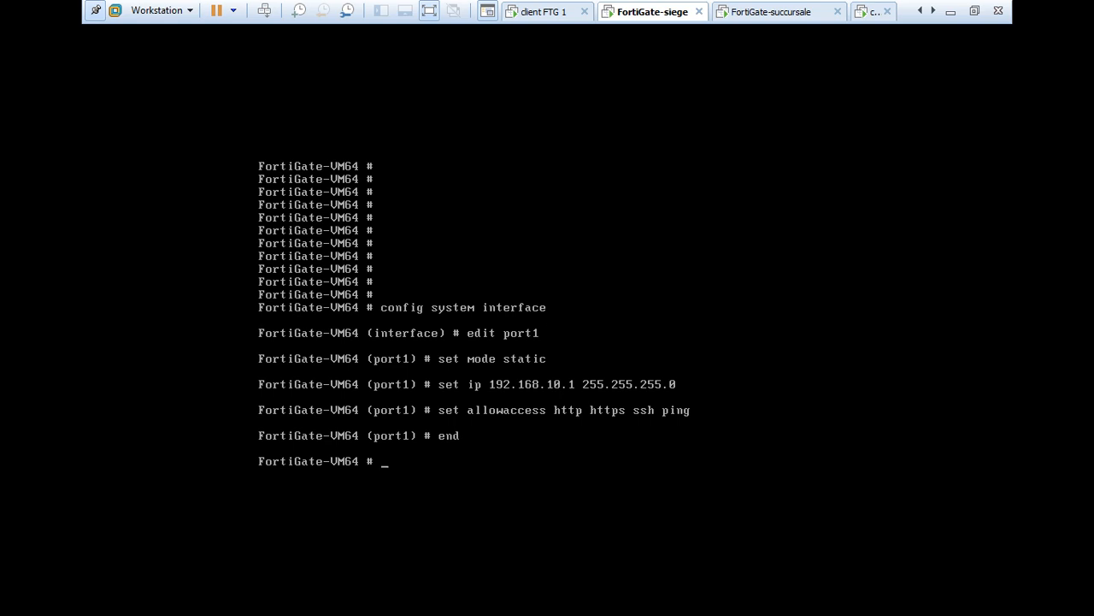
- Verify port1 with 'show system interface', then switch to FortiGate-succursale's console
text(show system interface)
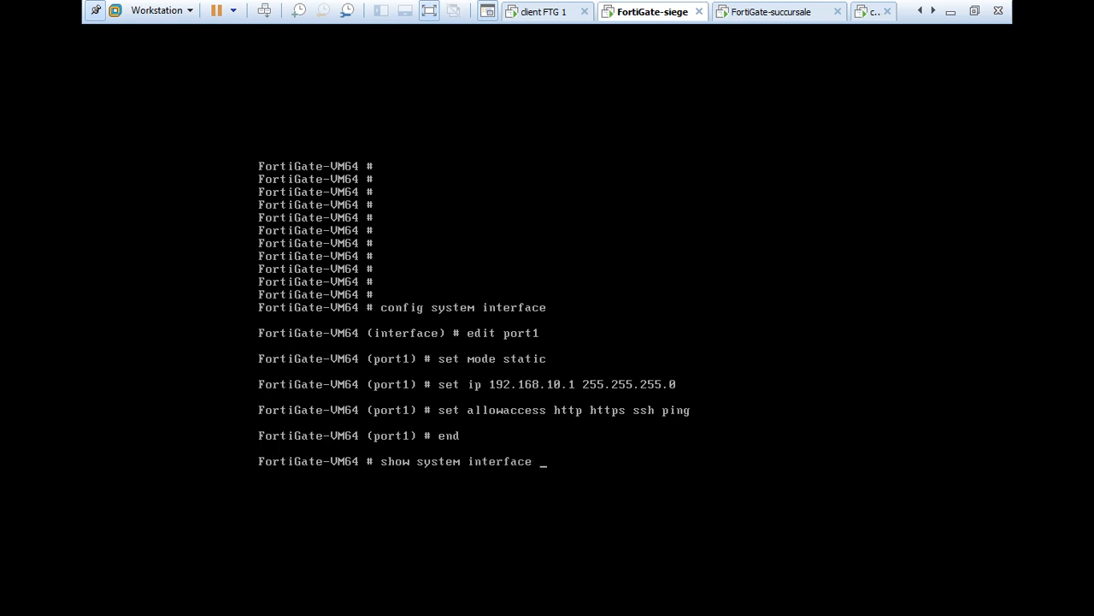
key(Return)
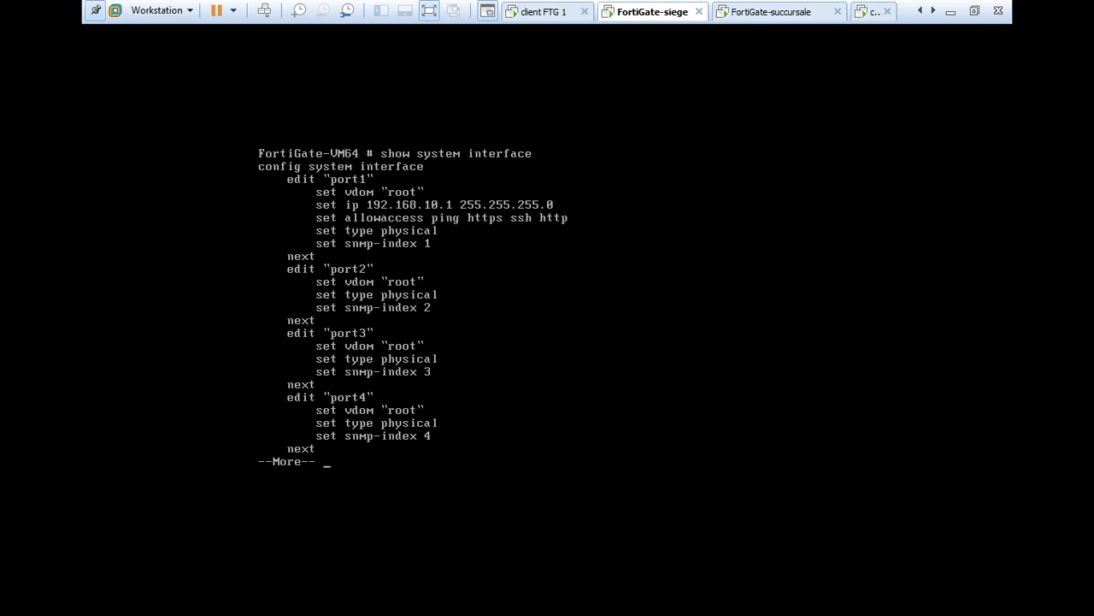
key(Return)
key(Return)
key(Return)
key(Return)
key(Return)
key(Return)
key(Return)
key(Return)
key(Return)
key(Return)
key(Return)
key(Return)
key(Return)
key(Return)
key(Return)
key(Return)
key(Return)
key(Return)
key(Return)
key(Return)
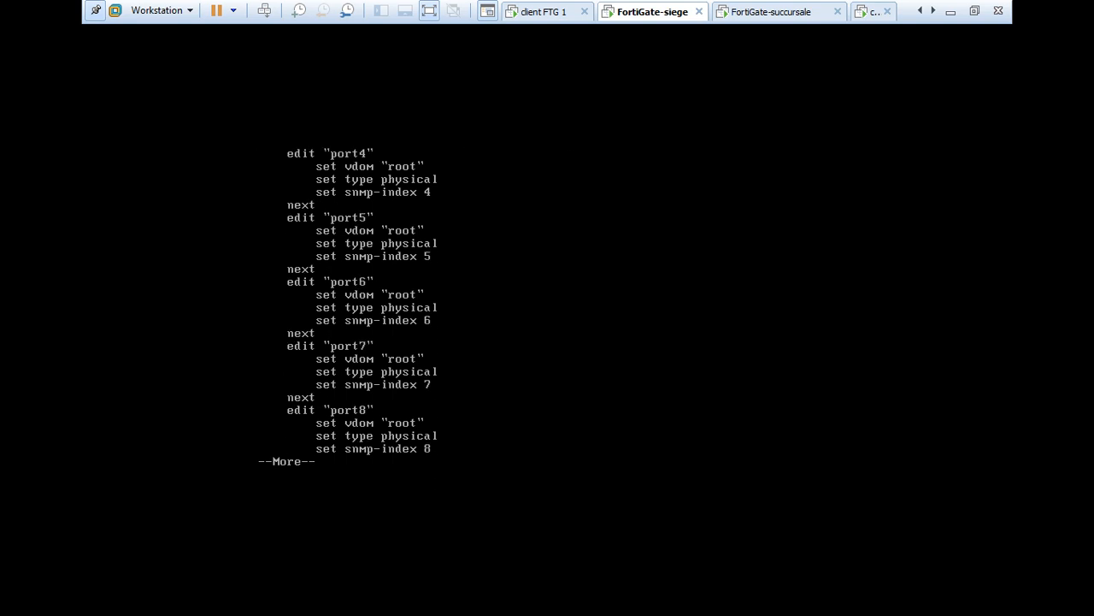
key(Return)
key(Return)
key(Return)
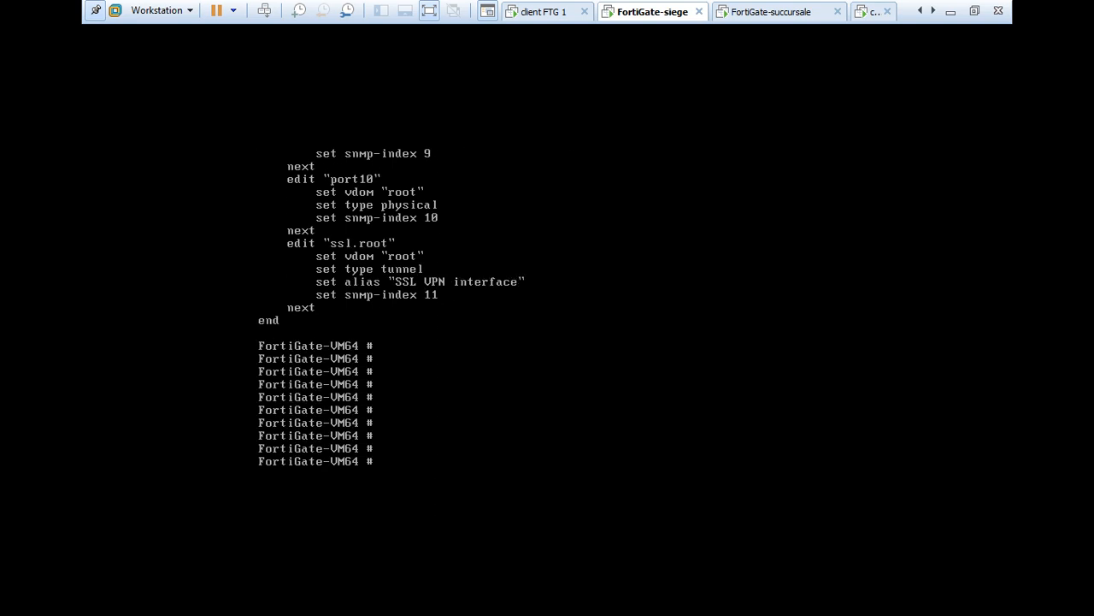
key(ctrl+alt+Right)
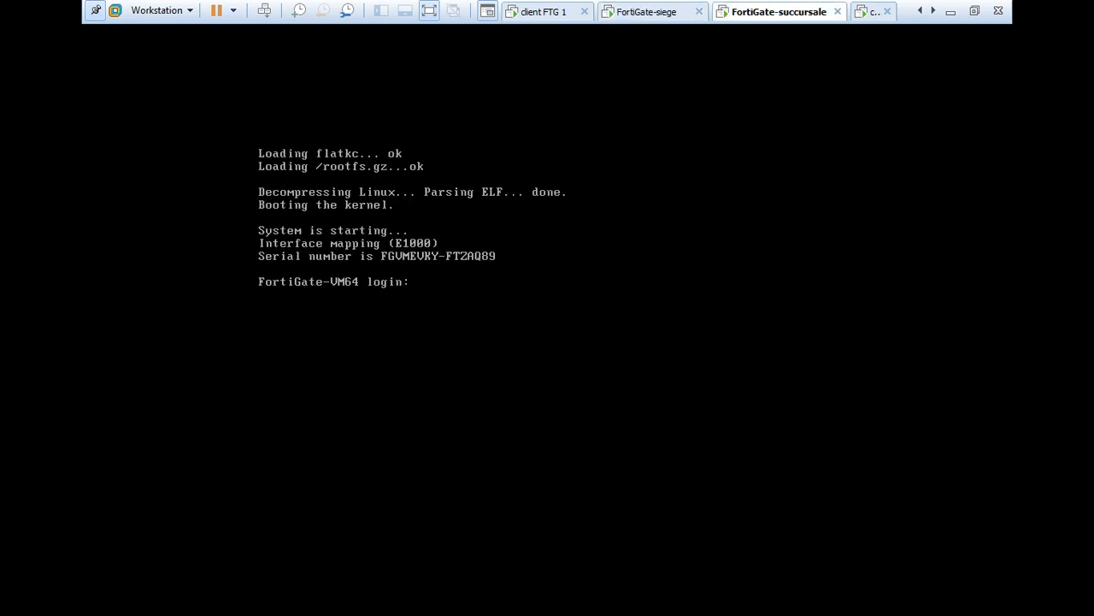
- Log in to FortiGate-succursale as admin and run 'config system interface' then 'edit port1'
text(admin)
key(Return)
key(Return)
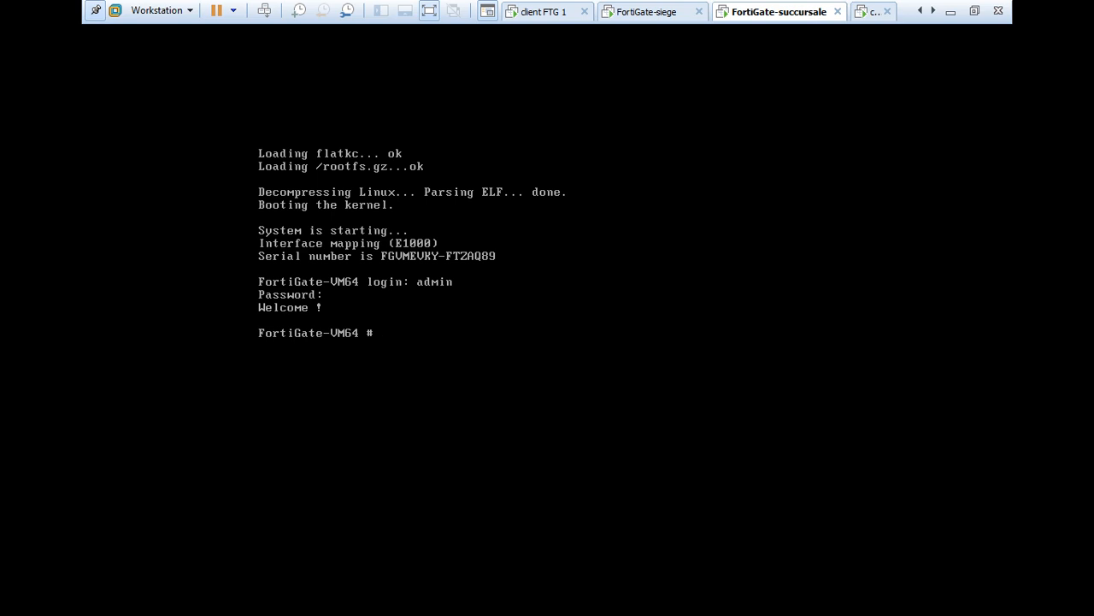
text(config system interface)
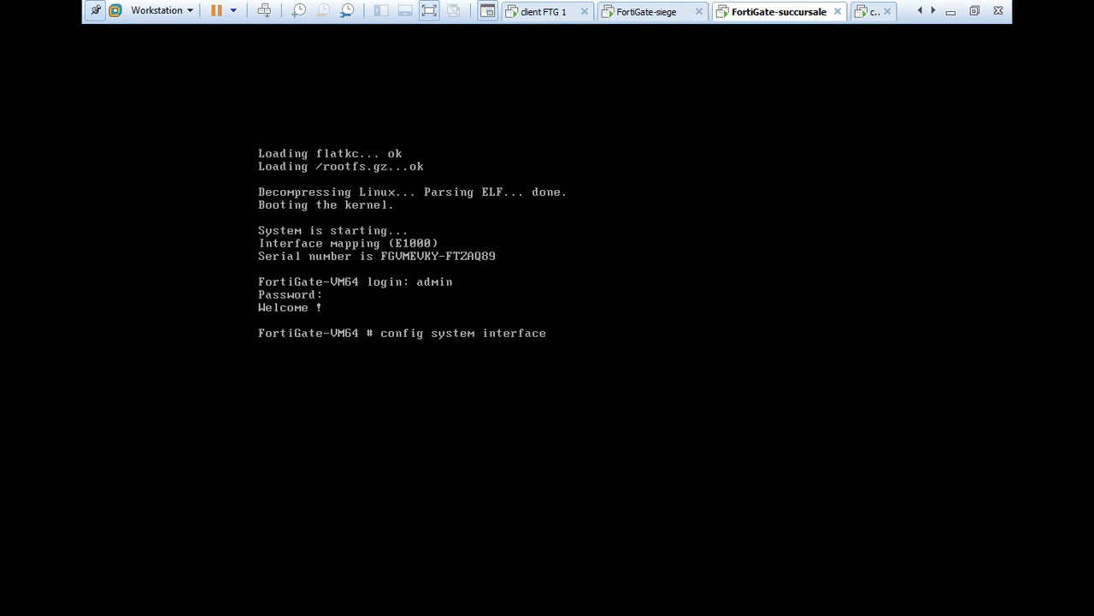
key(Return)
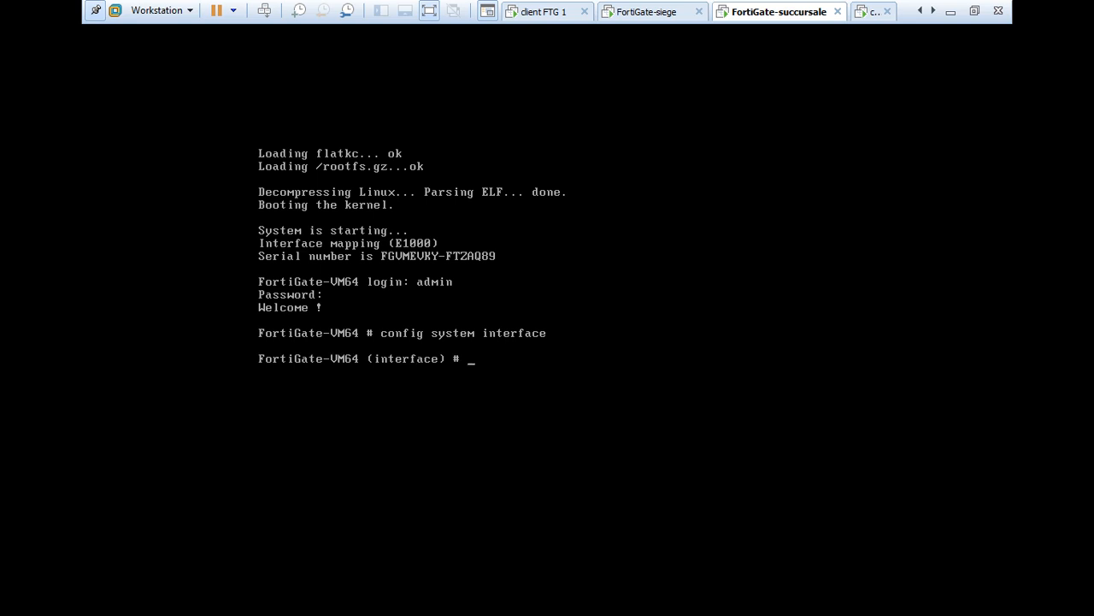
text(edit port1)
key(Return)
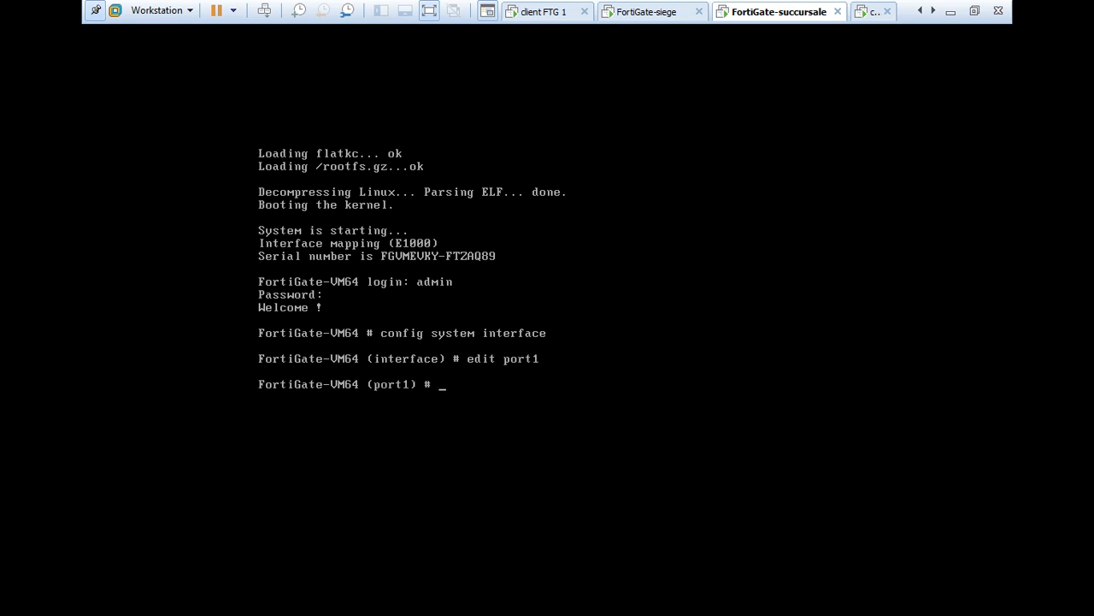
- Make port1 static at 192.168.20.1 255.255.255.0, allowing HTTP, HTTPS, ping and SSH
text(set mode static)
key(Return)
text(set)
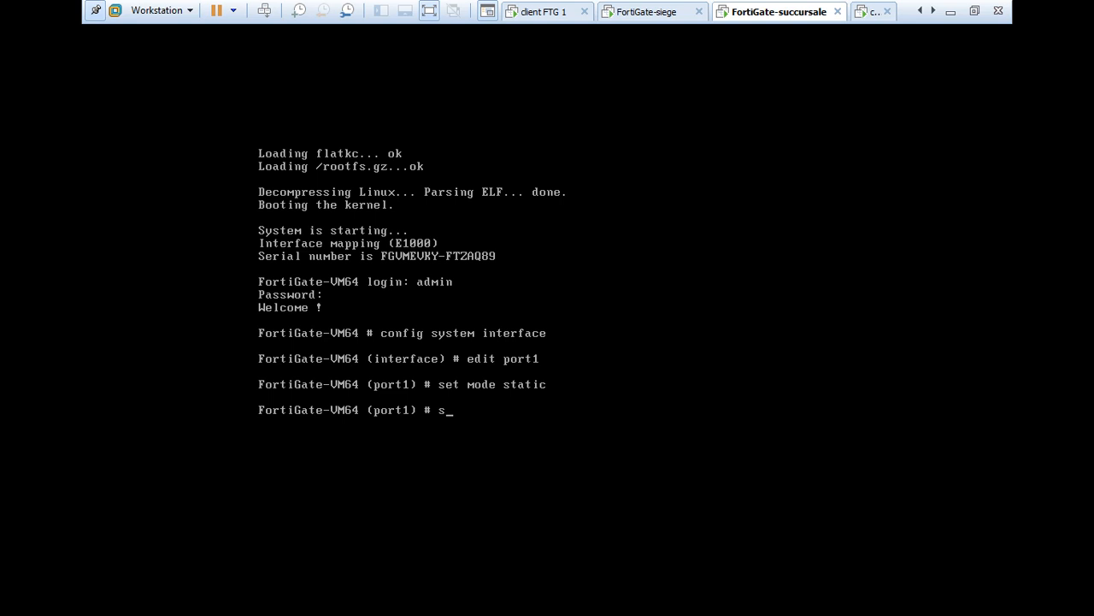
text( ip 192.168.20.1 255.255.255.0)
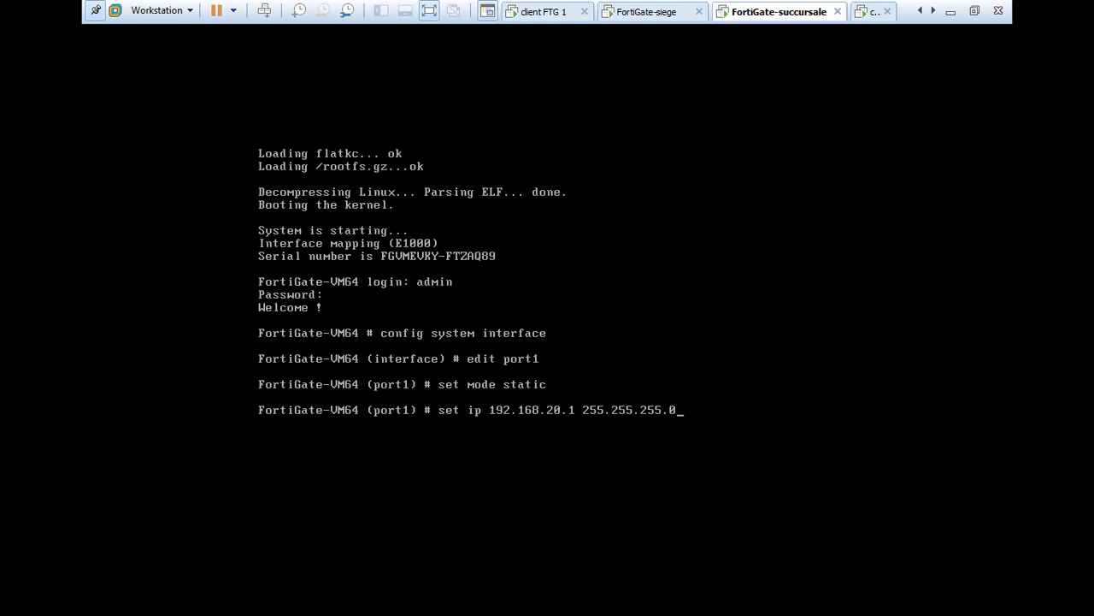
key(Return)
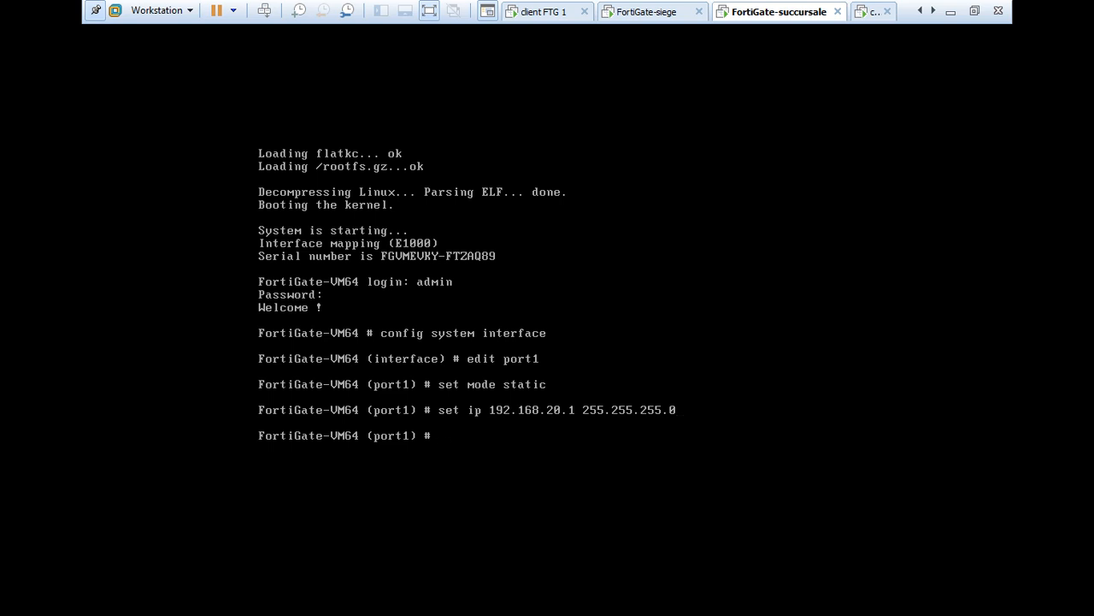
text(set allowaccess http htt)
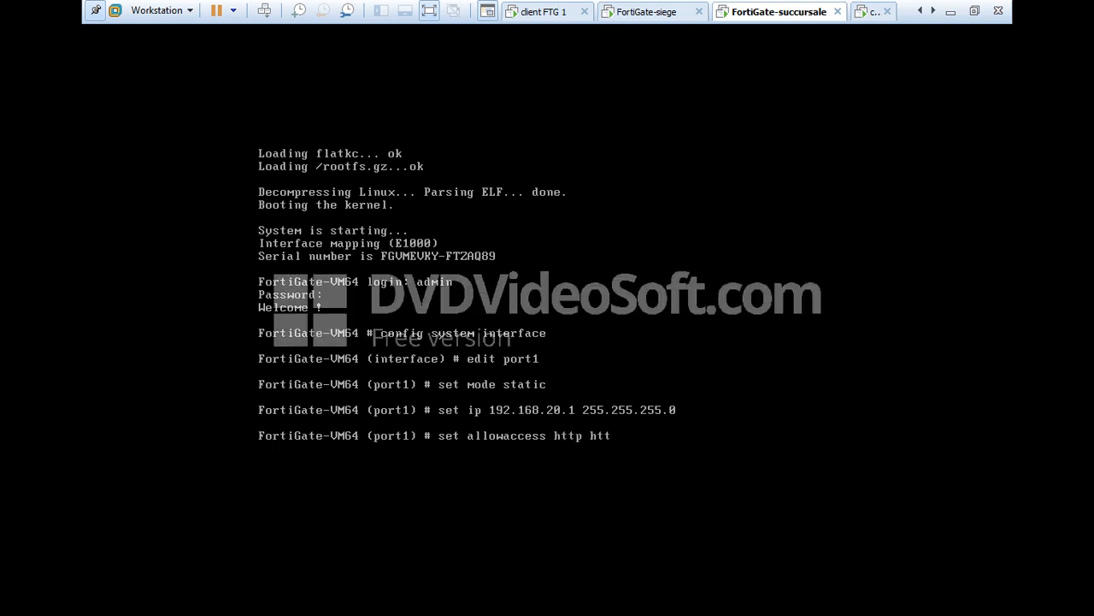
text(ps ping ssh)
key(Return)
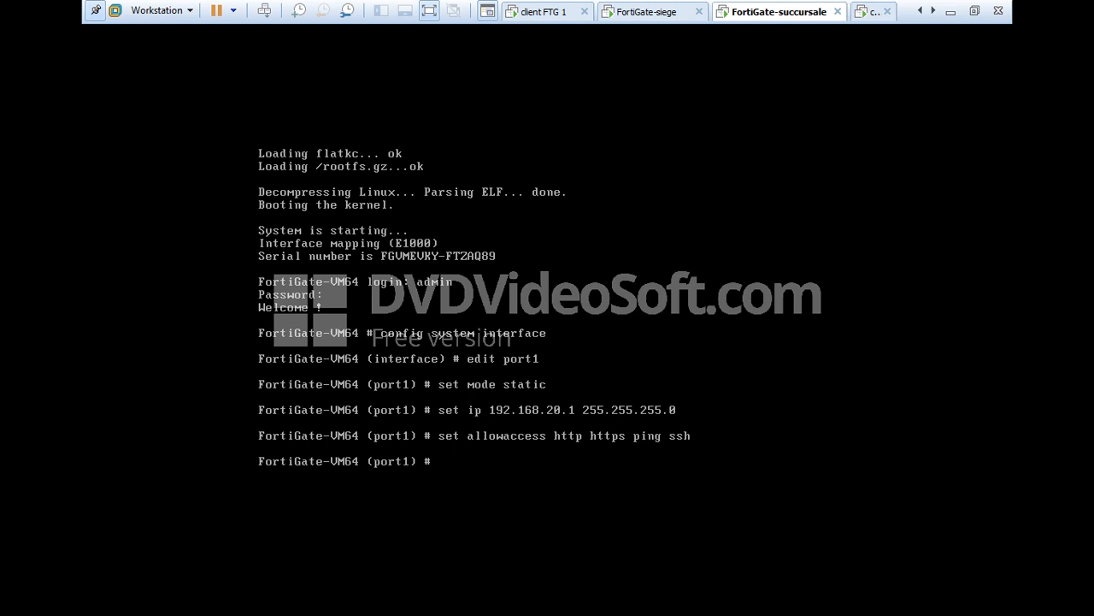
text(end)
key(Return)
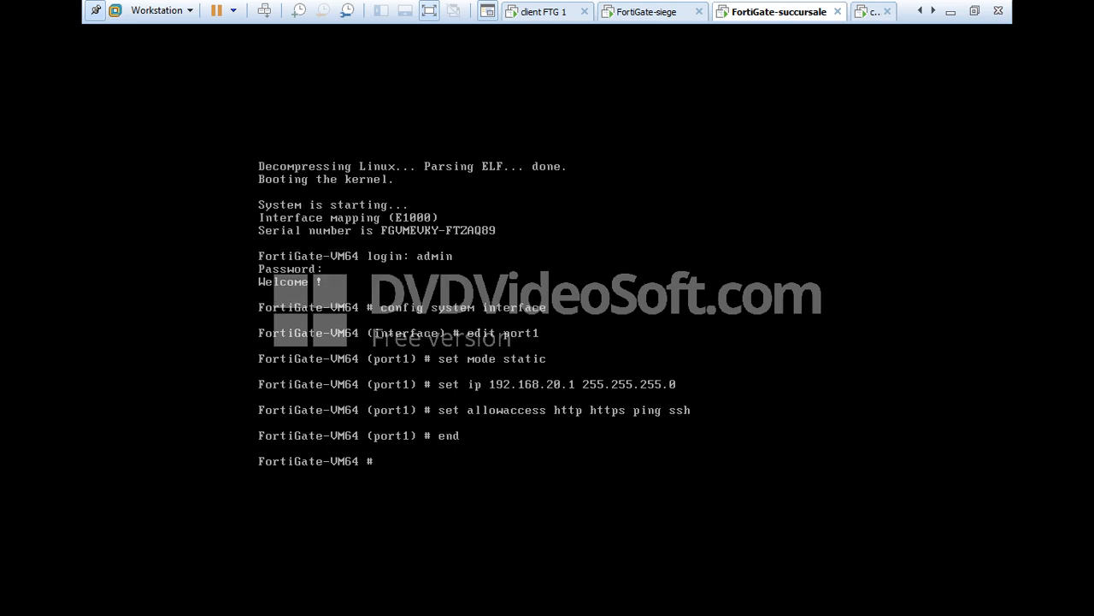
- Display and page through the system interface configuration to confirm the port1 settings
text(show system interface)
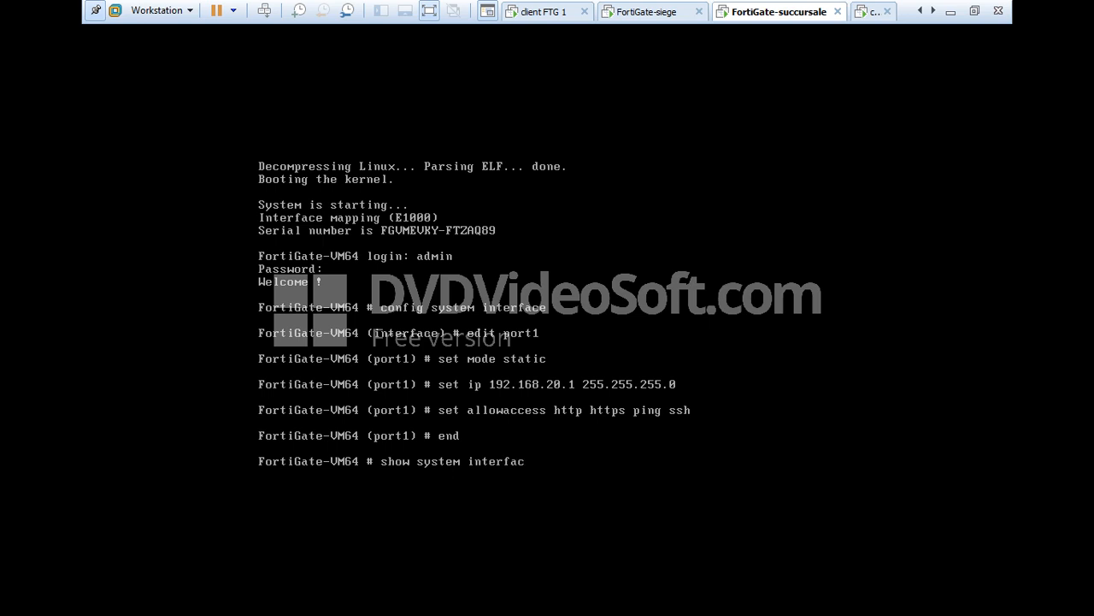
key(Return)
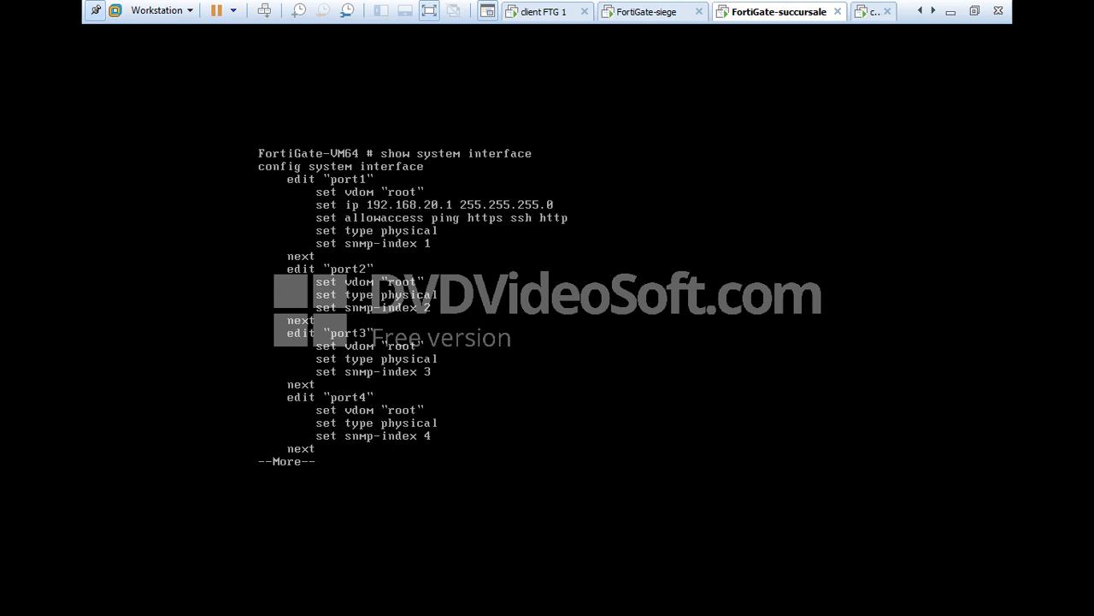
key(Return)
key(Return)
key(Return)
key(Return)
key(Return)
key(Return)
key(Return)
key(Return)
key(Return)
key(Return)
key(Return)
key(Return)
key(Return)
key(Return)
key(Return)
key(Return)
key(Return)
key(Return)
key(Return)
key(Return)
key(Return)
key(Return)
key(Return)
key(Return)
key(Return)
key(Return)
key(Return)
key(Return)
key(Return)
key(Return)
key(Return)
key(Return)
key(Return)
key(Return)
key(Return)
key(Return)
key(Return)
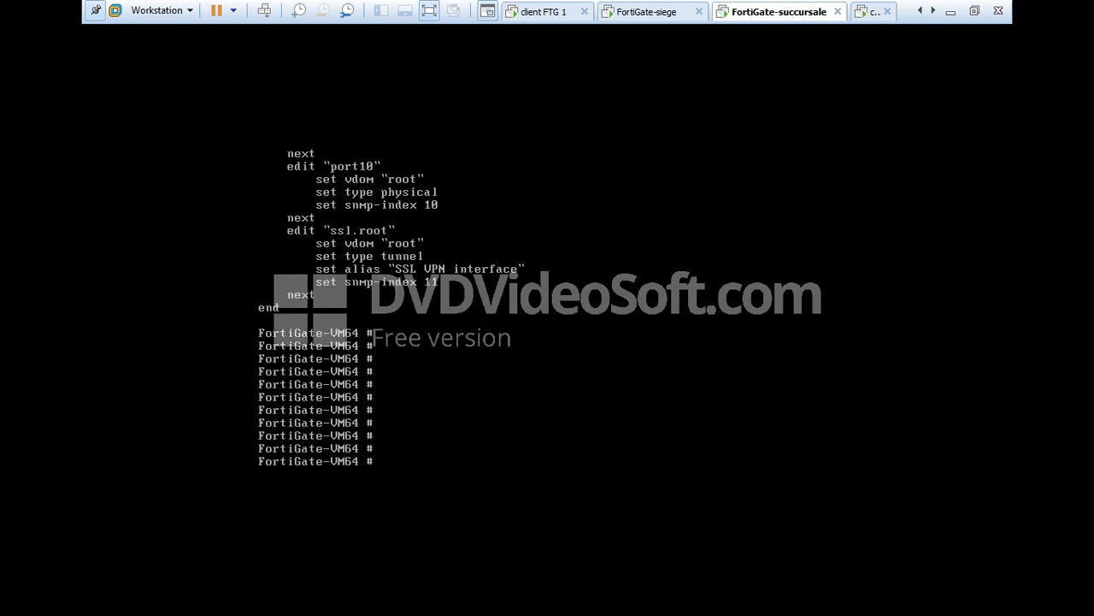
- On the client FTG 1 VM, launch Firefox and load 192.168.10.1
click(544, 12)
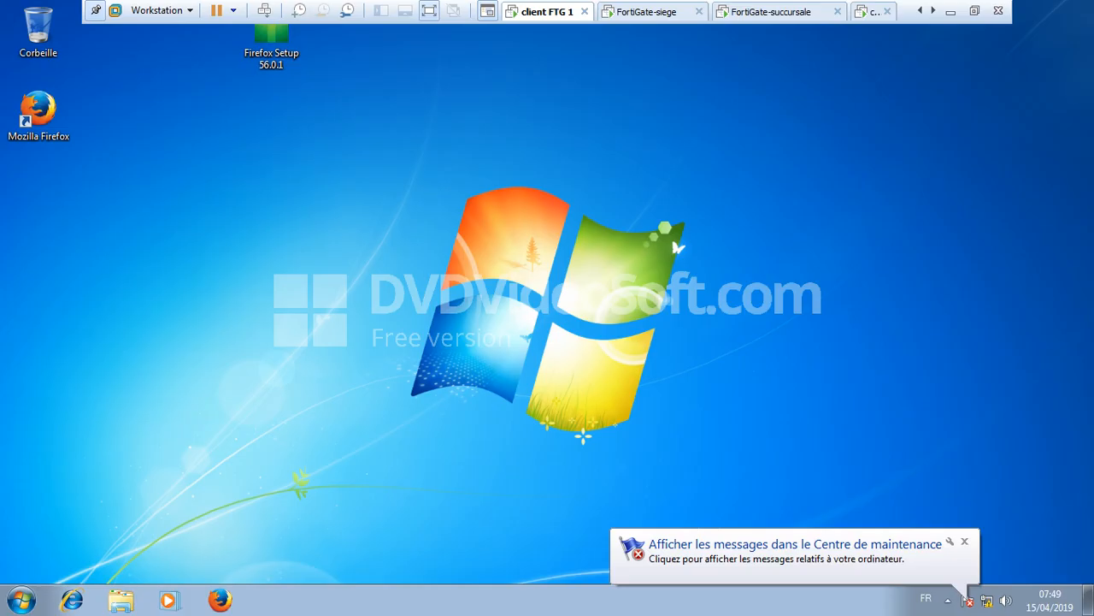
click(965, 541)
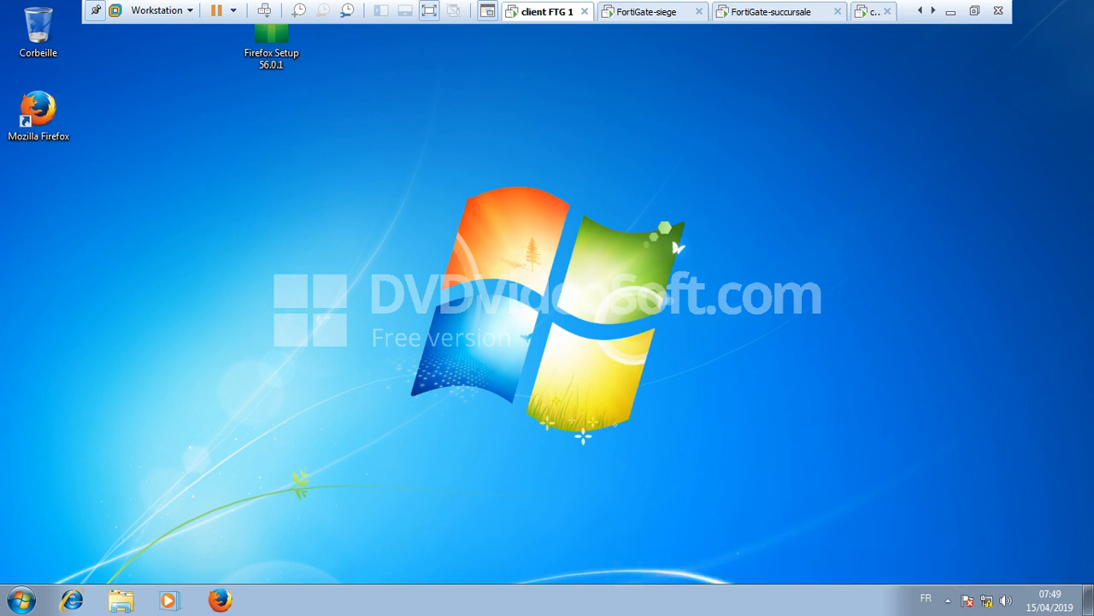
double_click(38, 115)
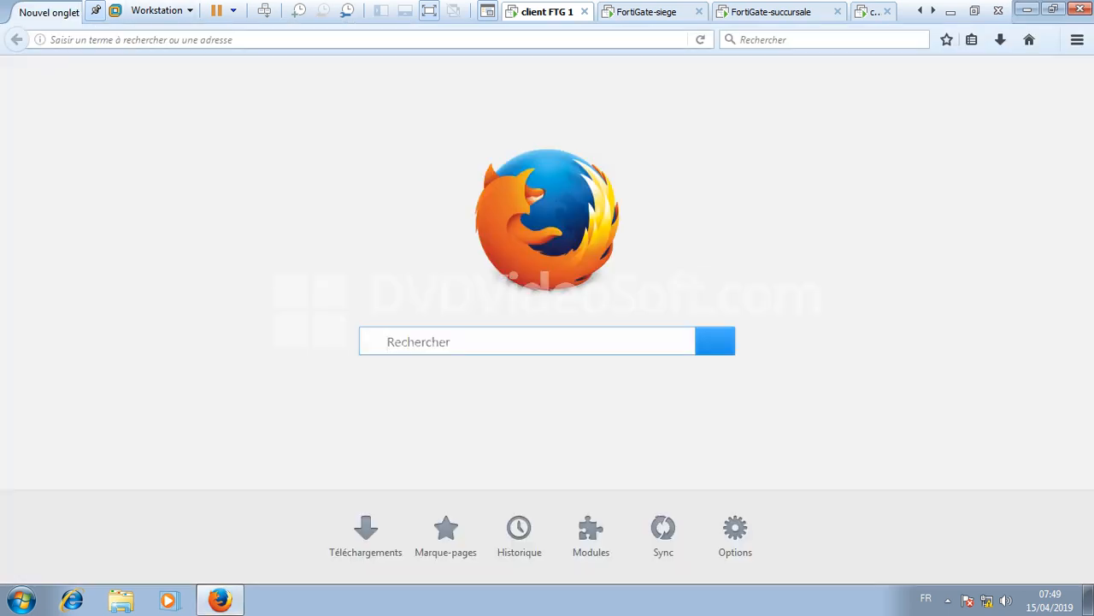
text(192.168.10.1/)
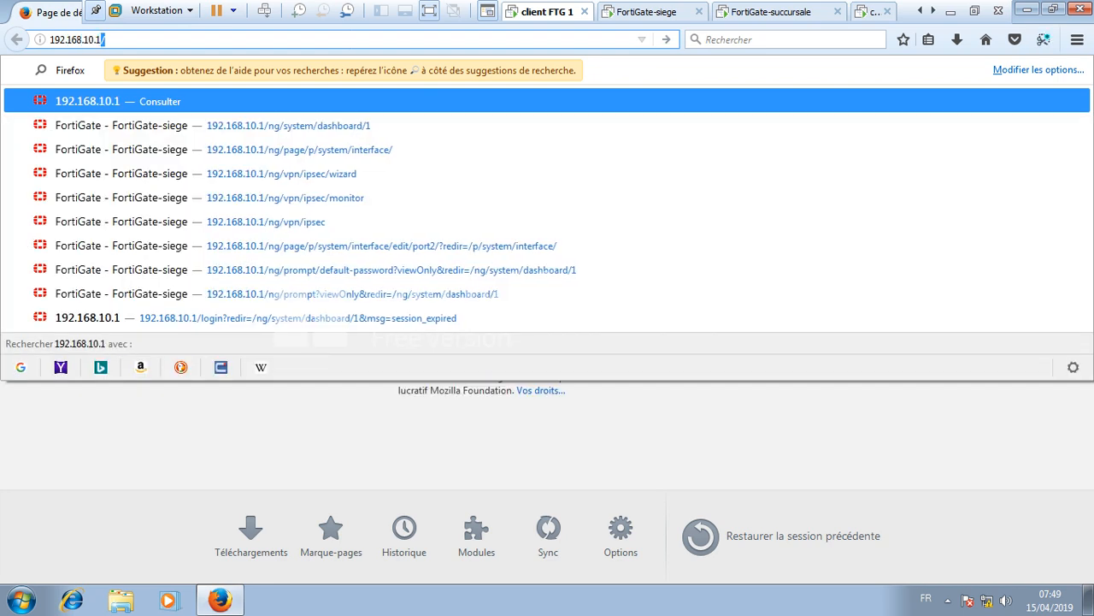
key(Return)
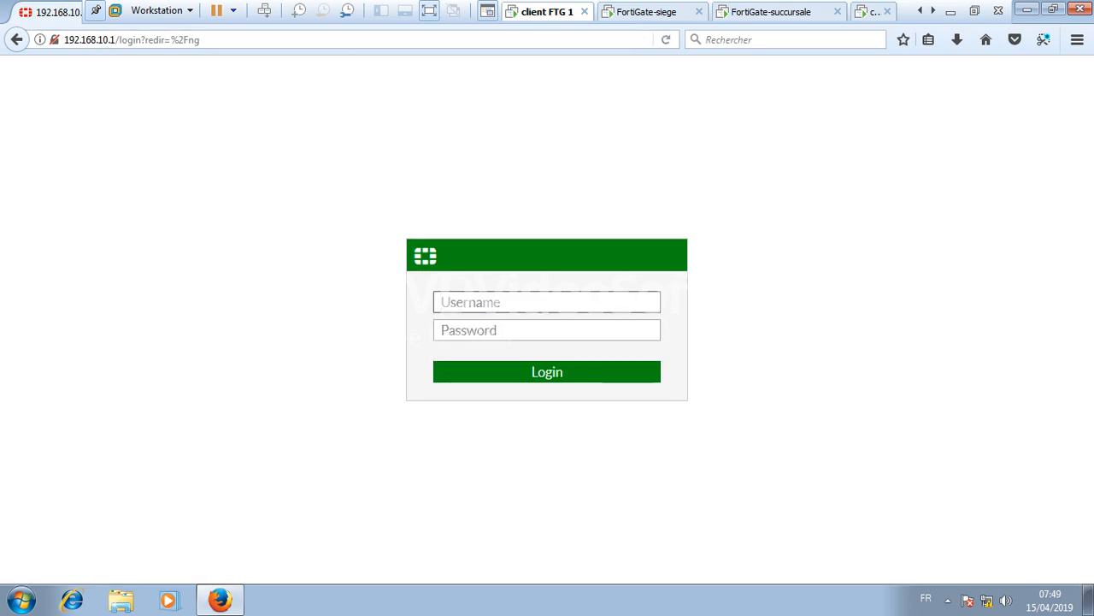
- Log in as admin and defer the default password change until later
text(q)
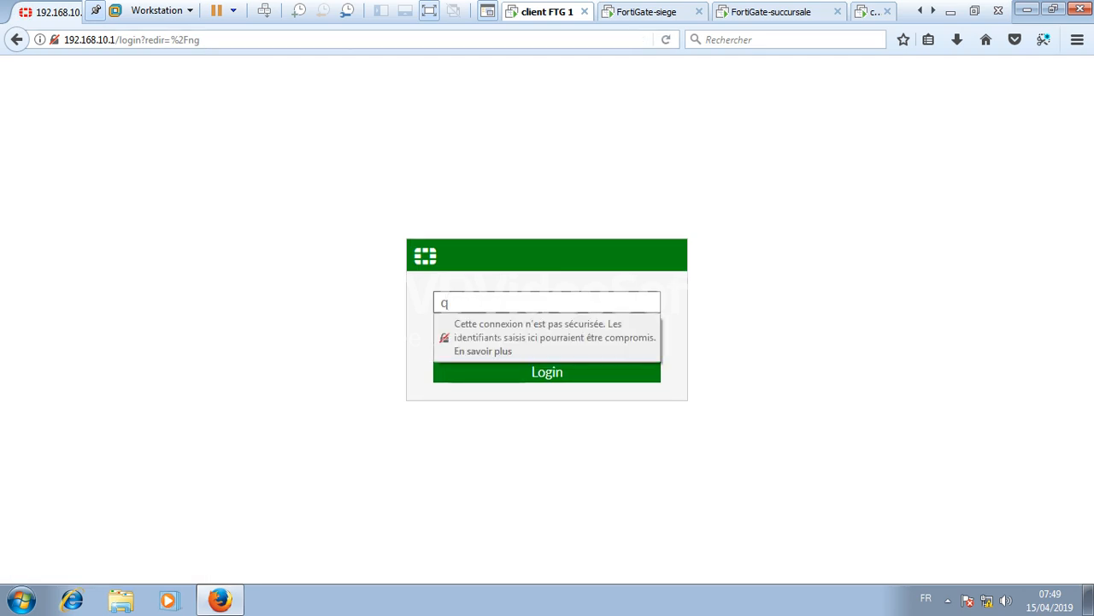
key(BackSpace)
text(admin)
key(Return)
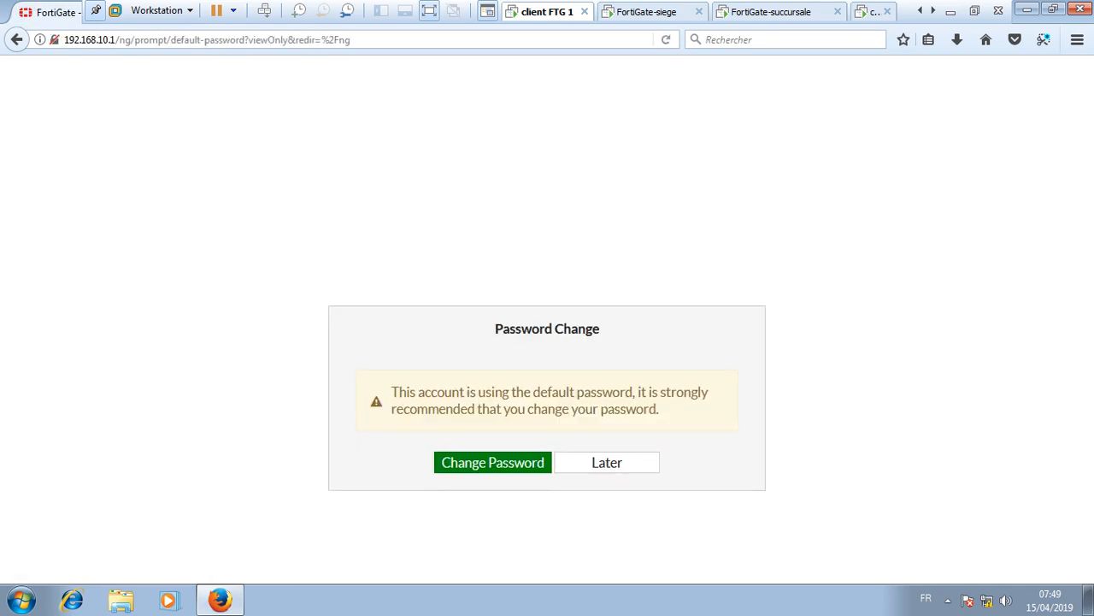
click(608, 462)
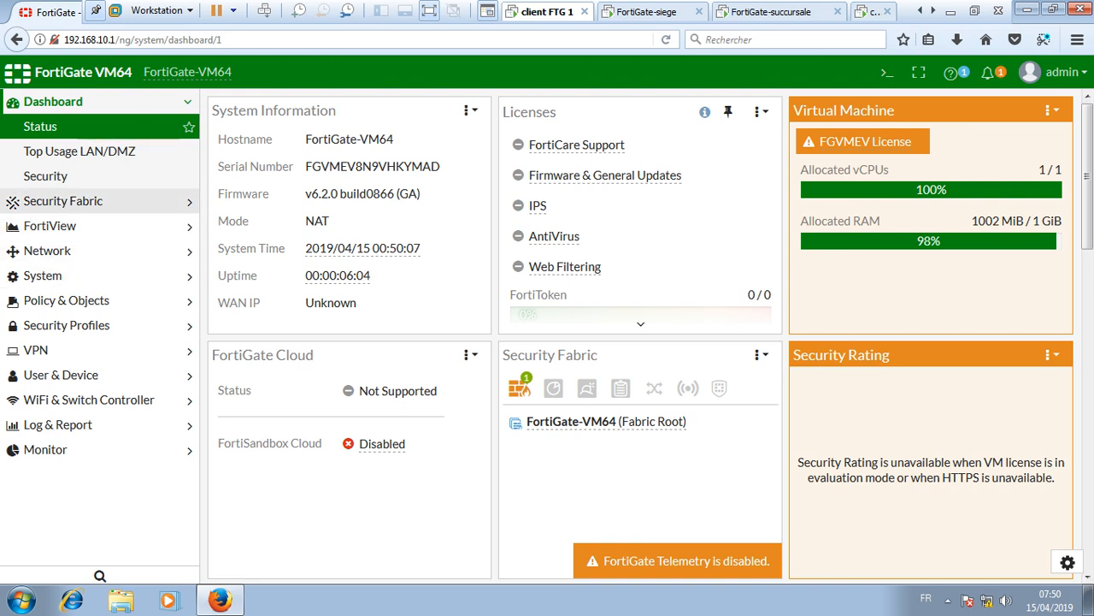
- In System > Settings, change the host name to FortiGate-siege
click(69, 275)
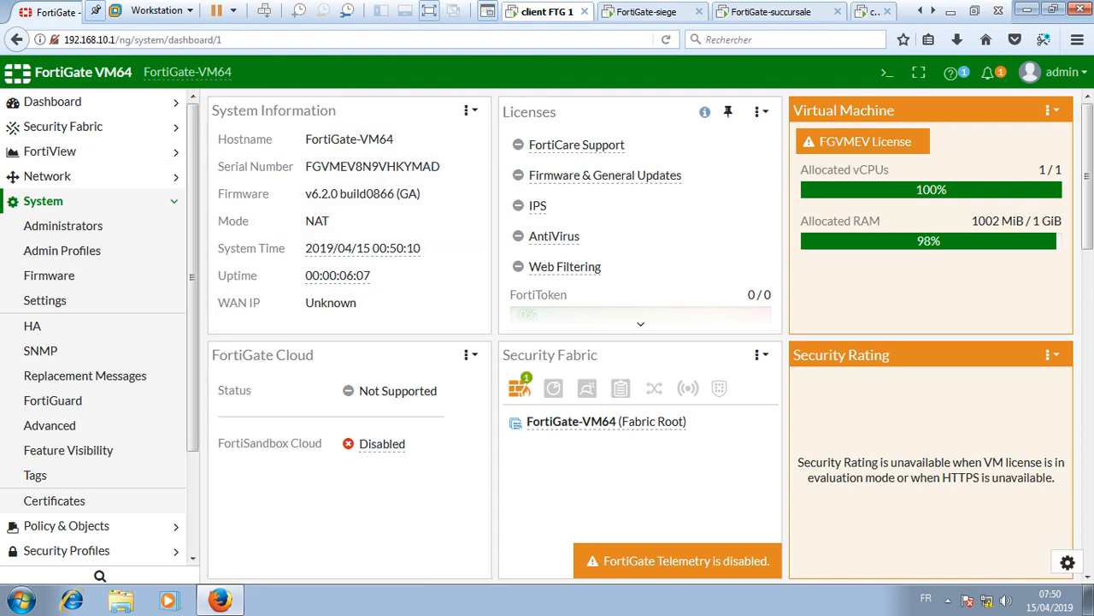
click(51, 300)
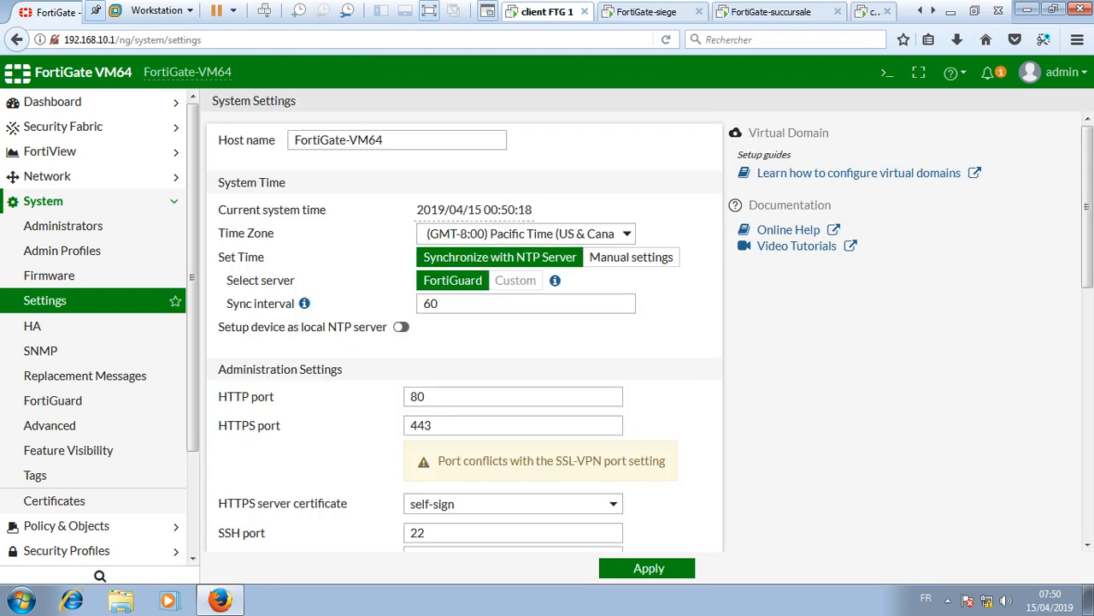
click(384, 140)
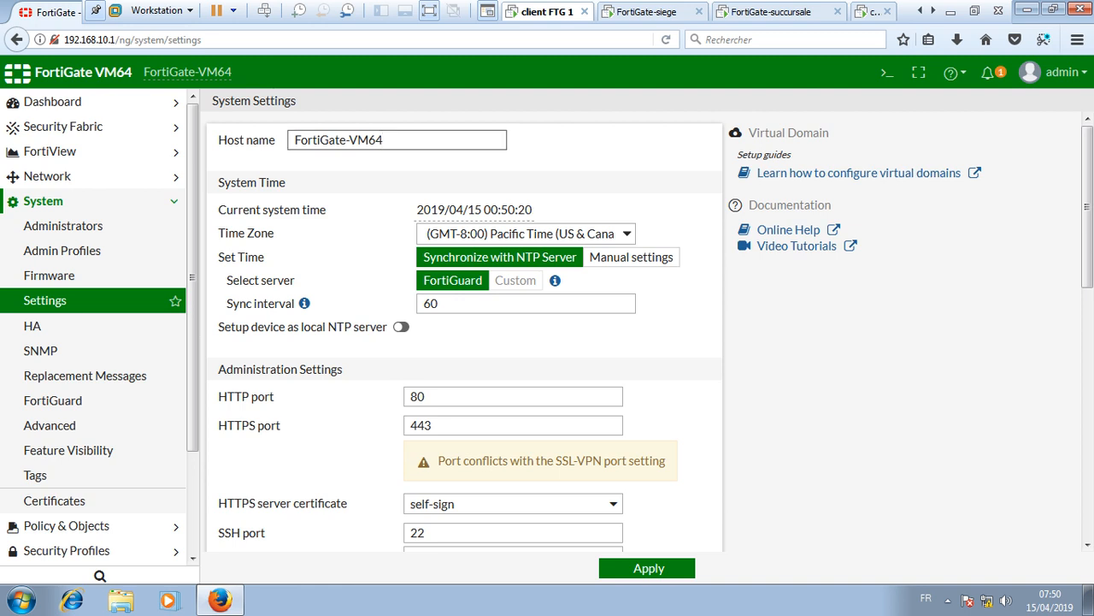
key(BackSpace)
key(BackSpace)
key(BackSpace)
key(BackSpace)
text(siege)
scroll(464, 329, down, 3)
scroll(465, 329, up, 1)
- Set the idle timeout to 400 minutes, apply, and return to the Status dashboard
click(453, 341)
key(BackSpace)
text(400)
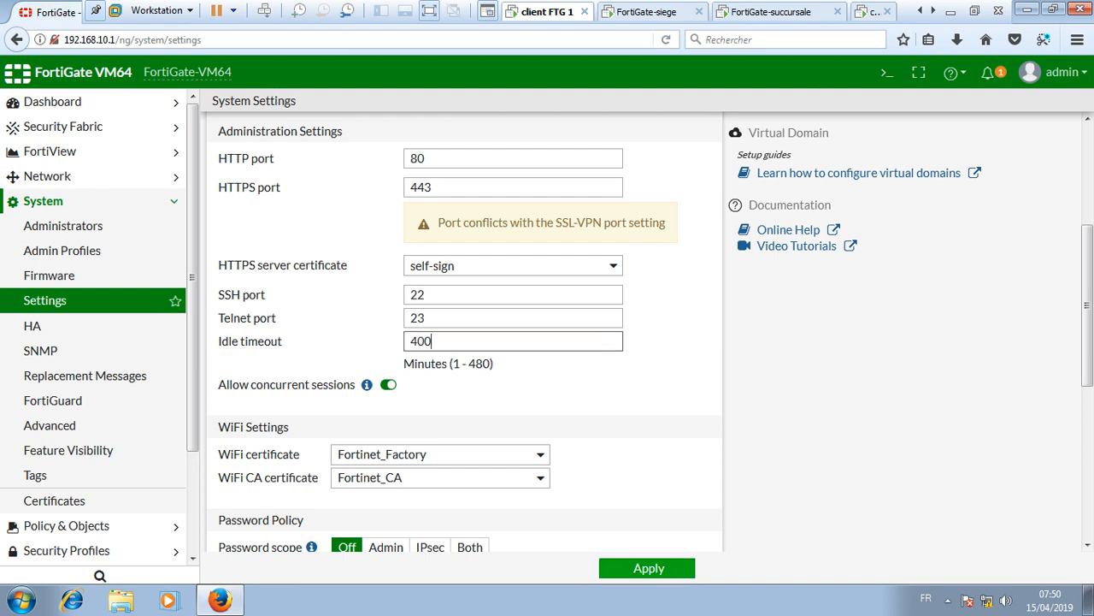
click(649, 568)
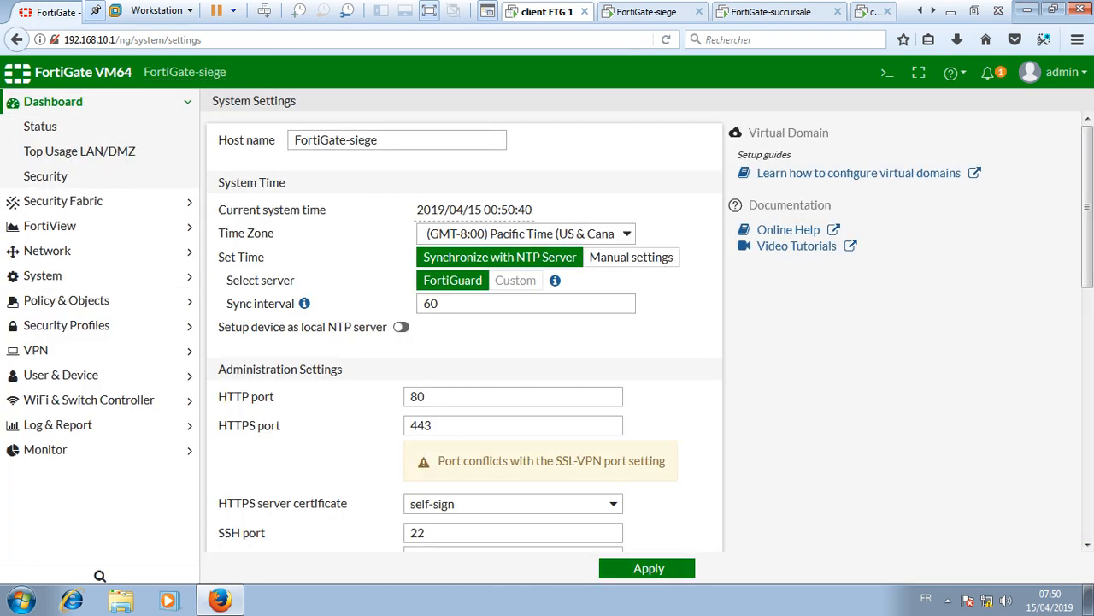
click(51, 126)
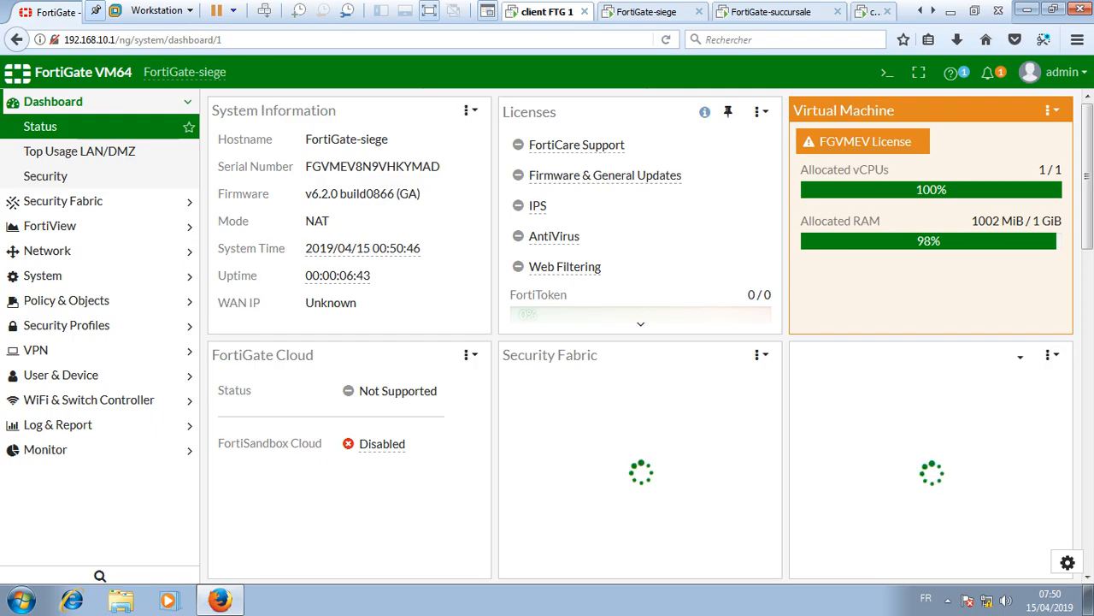
click(873, 12)
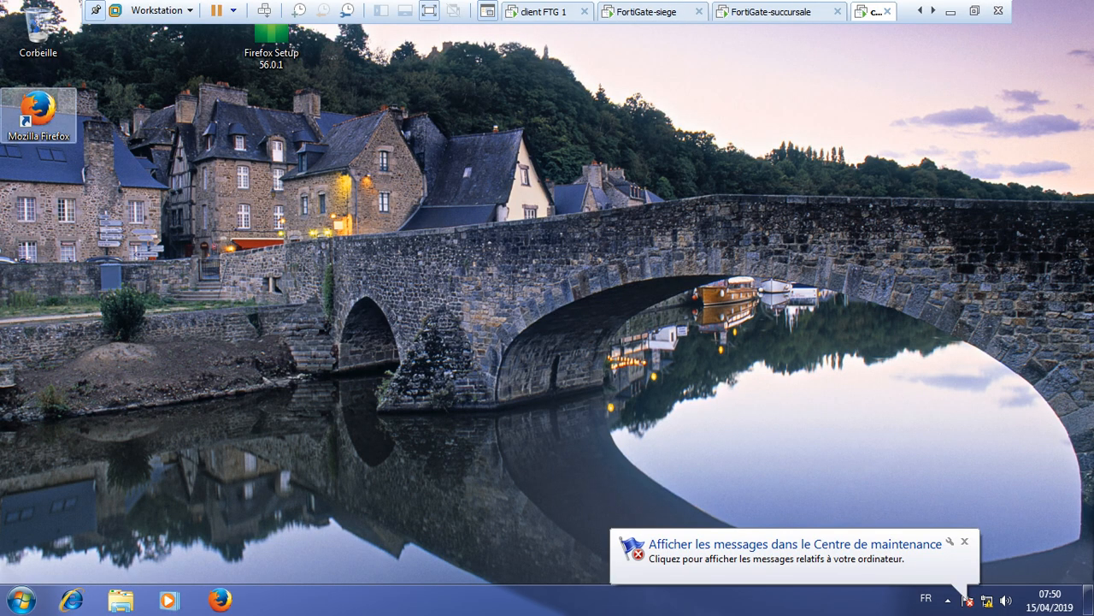
- On the second client VM, launch Firefox and start entering 192.168.20.1
click(37, 111)
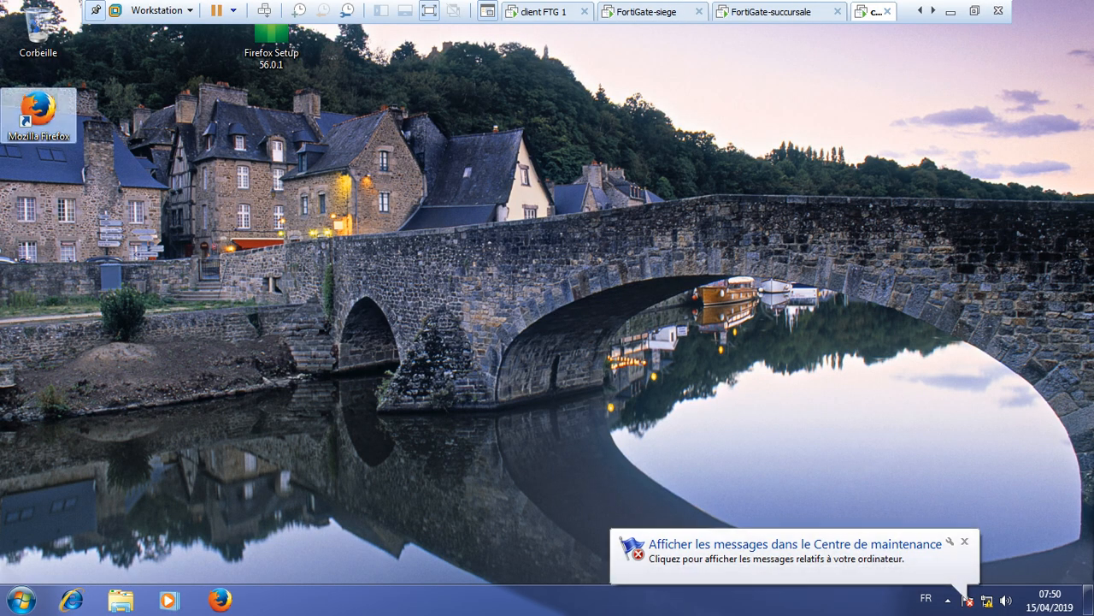
click(965, 542)
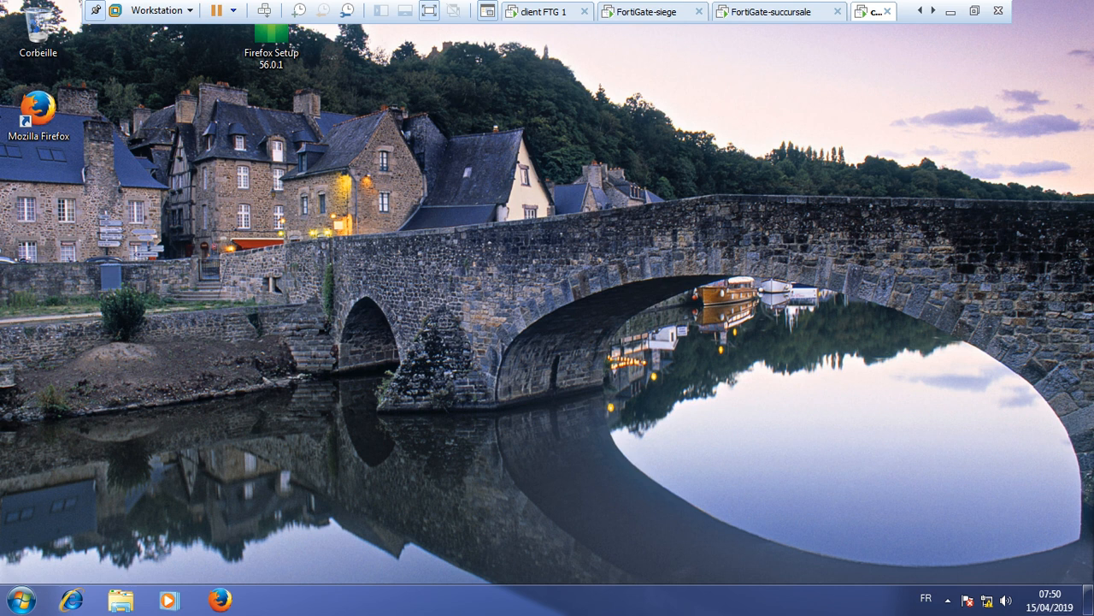
click(219, 599)
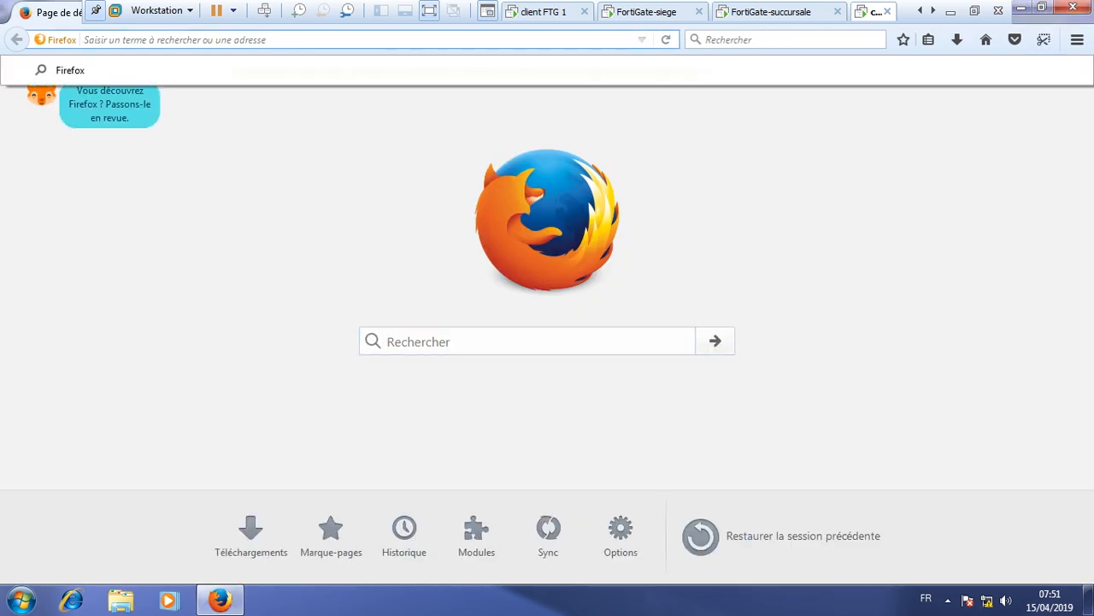
text(192.168.20.1/)
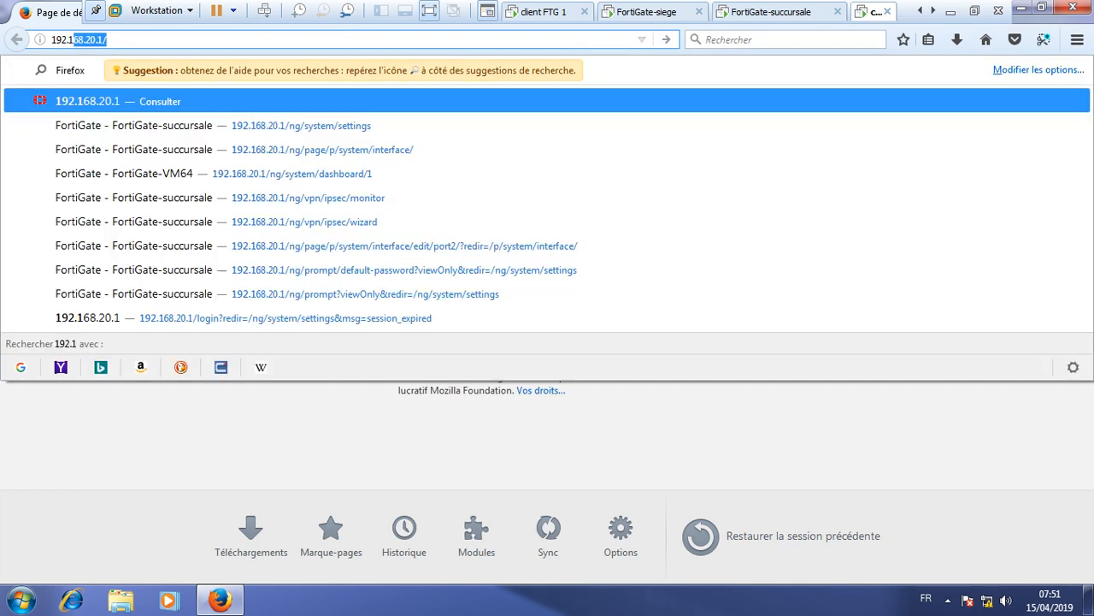
- Load 192.168.20.1, sign in as admin, and postpone the password change
key(Return)
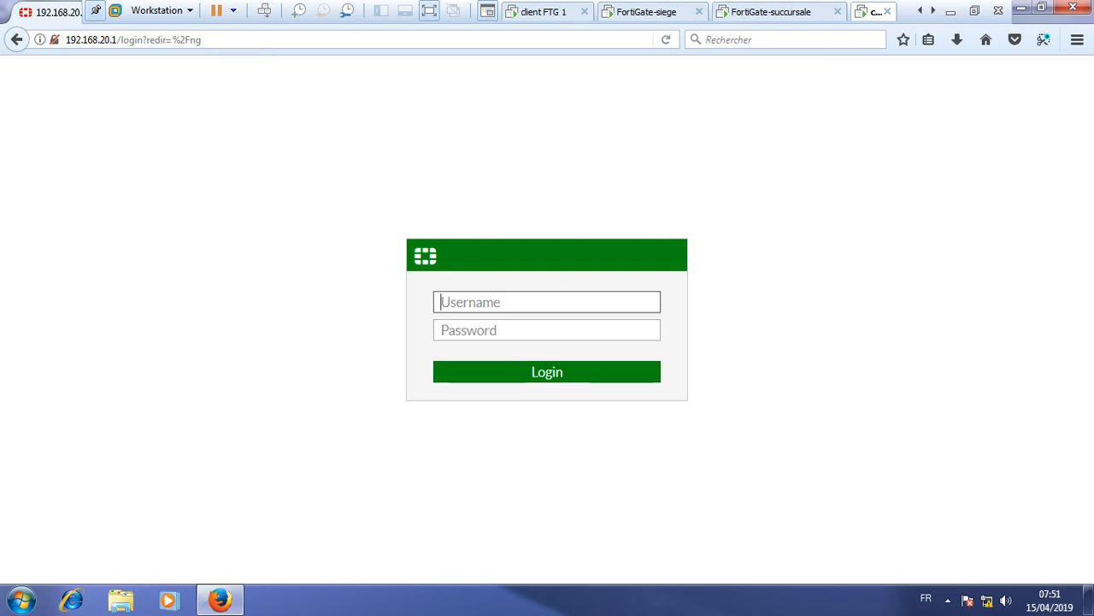
text(admin)
key(Return)
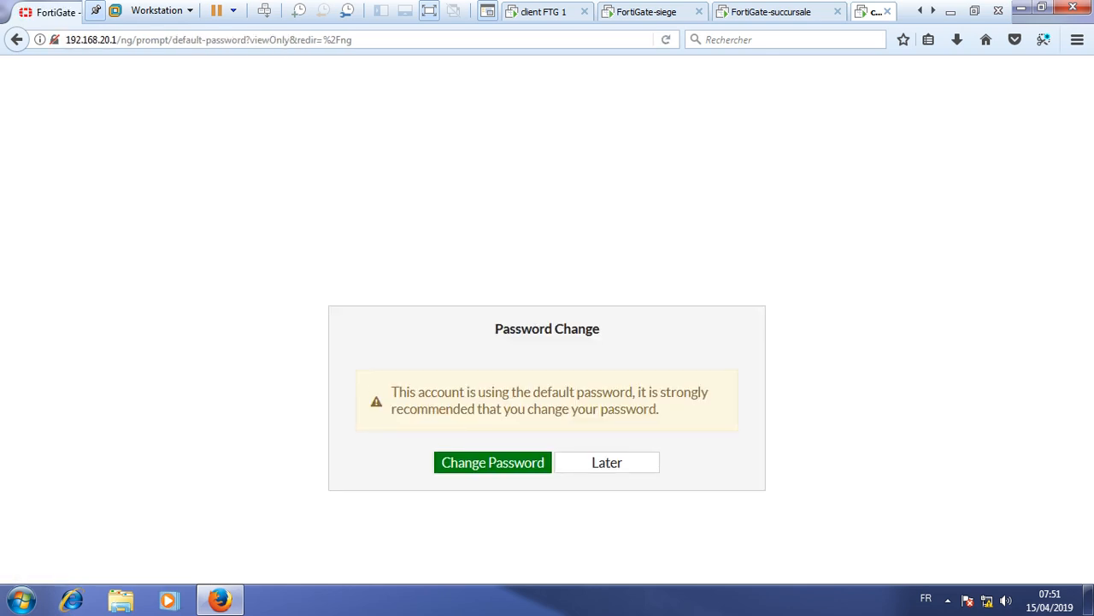
click(607, 462)
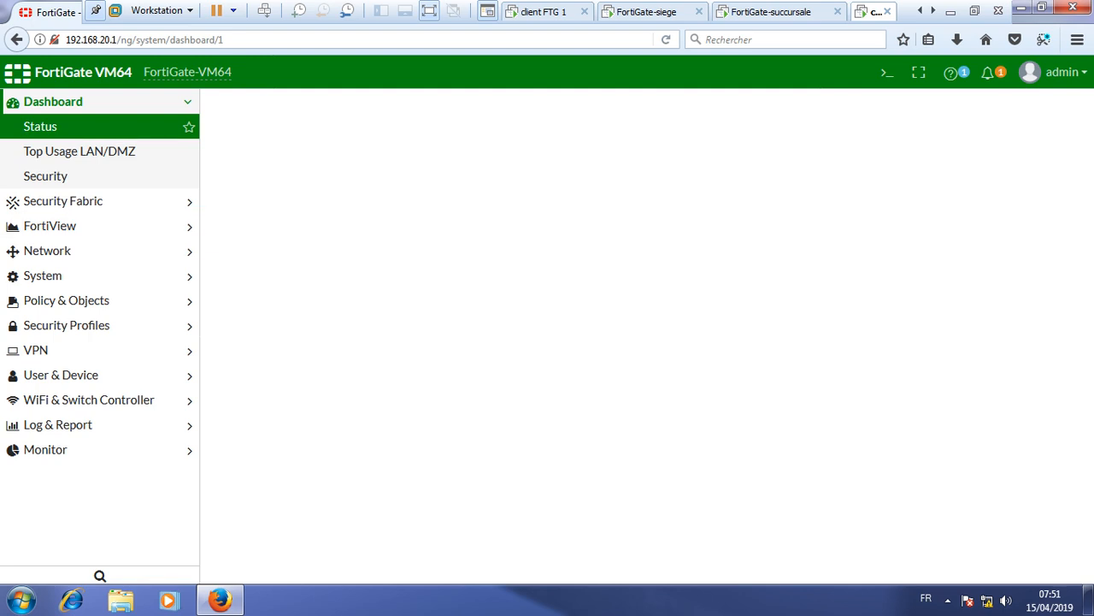
click(43, 276)
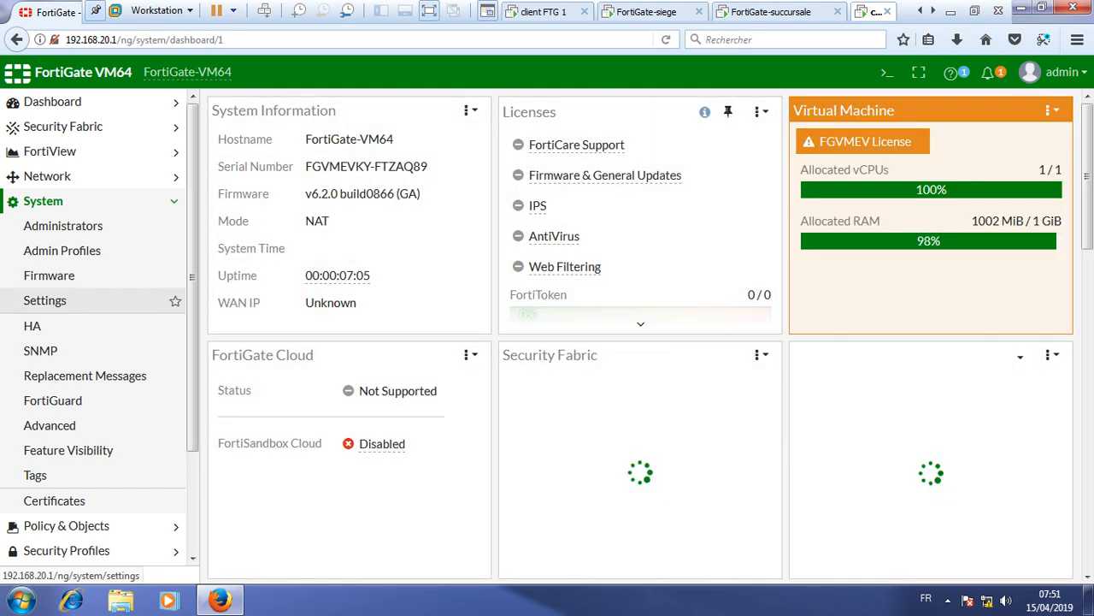
- Rename the unit FortiGate-succursale with a 400-minute idle timeout, then minimize VMware to the desktop
click(45, 300)
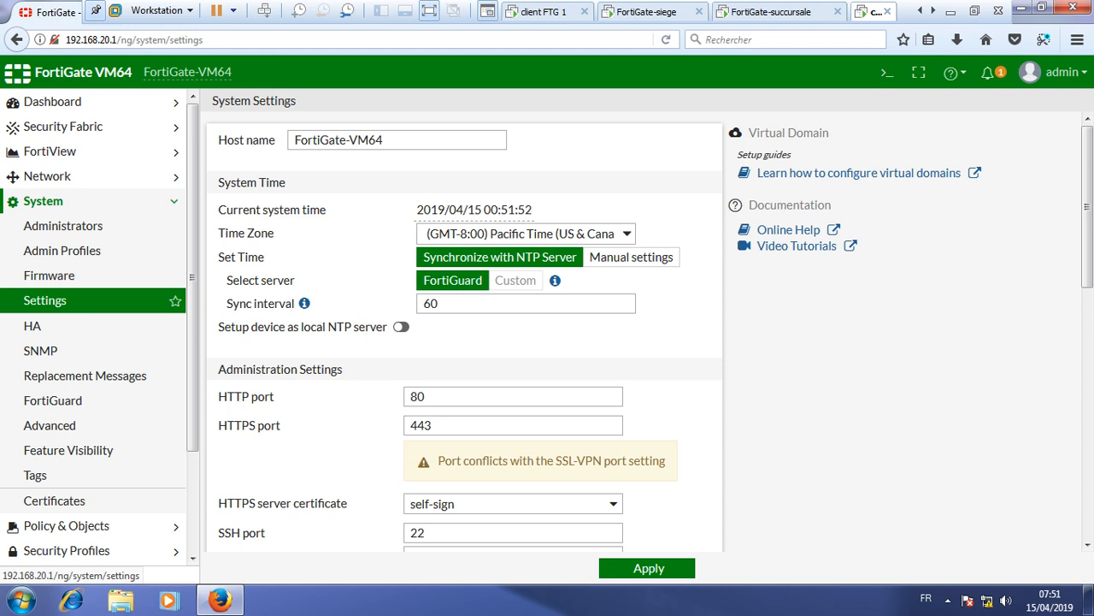
click(385, 140)
key(BackSpace)
key(BackSpace)
key(BackSpace)
key(BackSpace)
text(succursale)
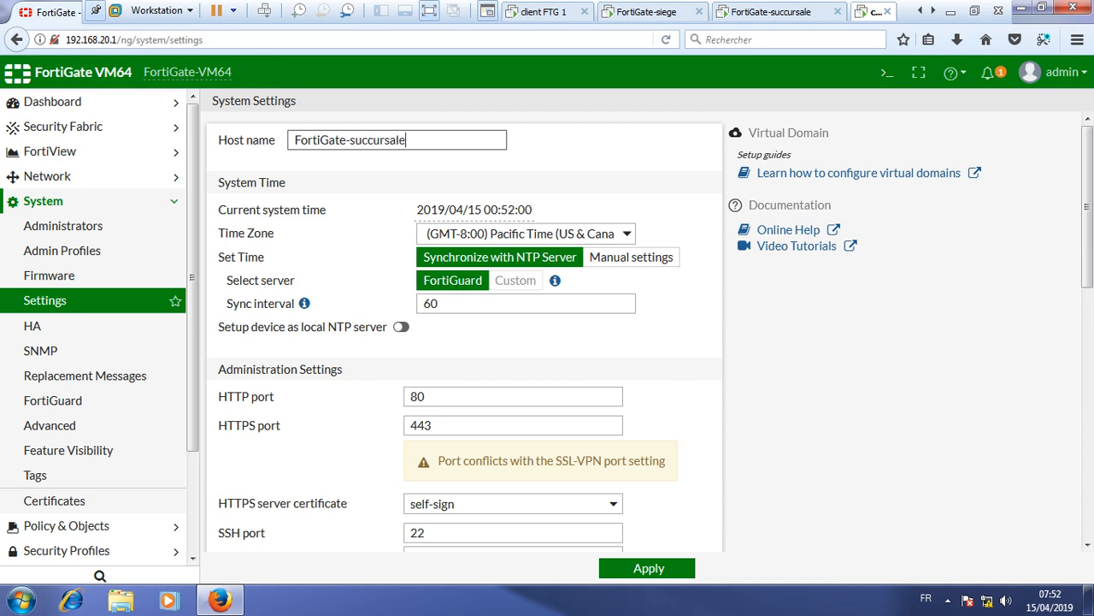
scroll(548, 331, down, 5)
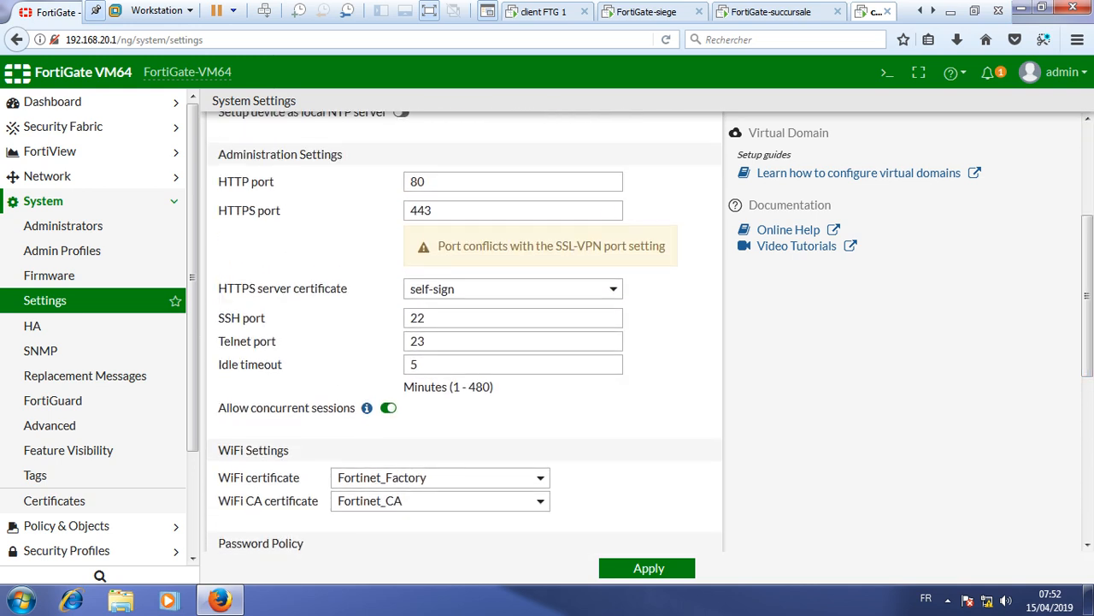
click(604, 365)
key(BackSpace)
text(400)
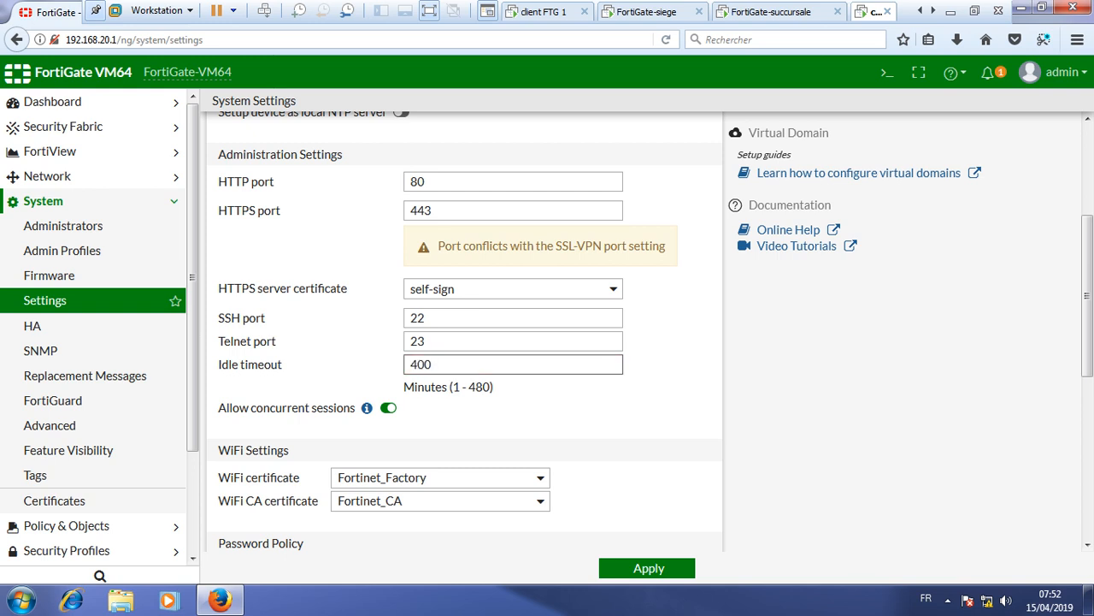
click(649, 568)
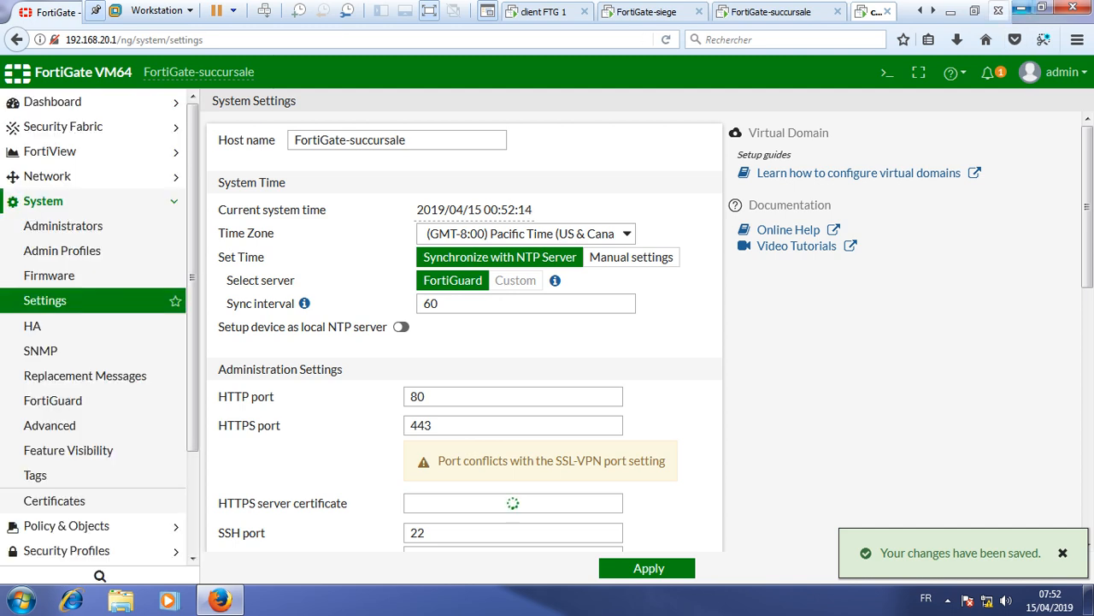
click(951, 12)
click(1075, 8)
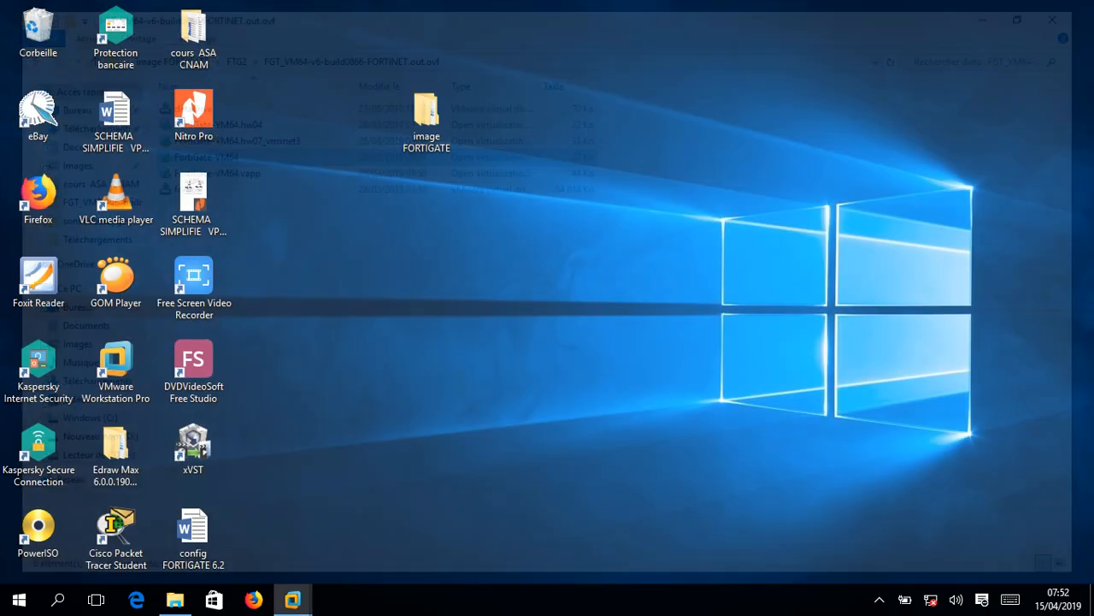
- View the SCHEMA SIMPLIFIE VPN diagram in Nitro Pro, then bring back the client FTG 1 VM
double_click(193, 203)
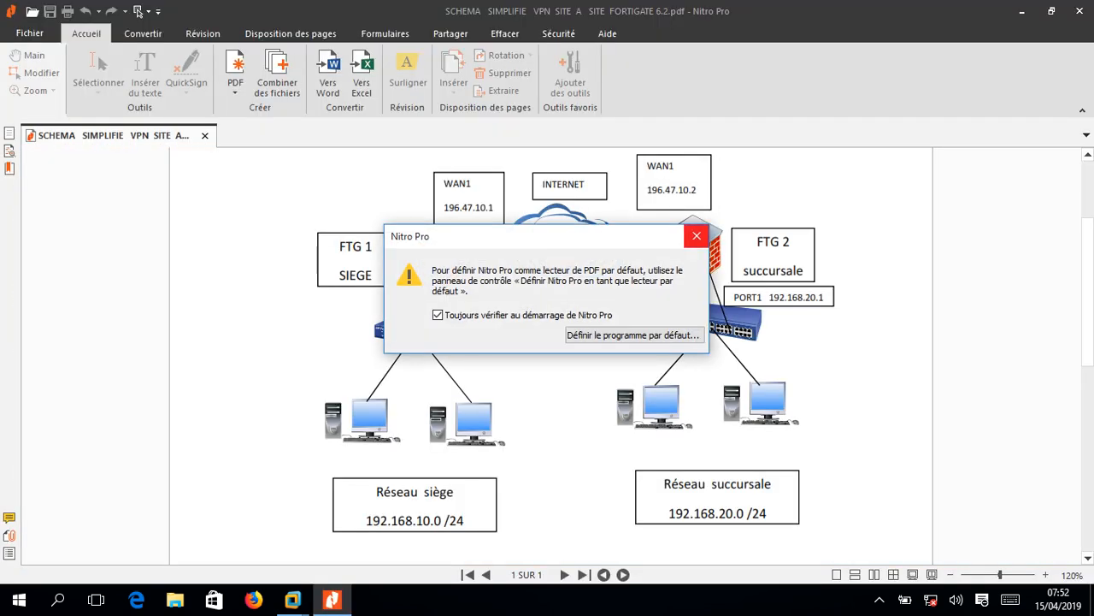
click(697, 236)
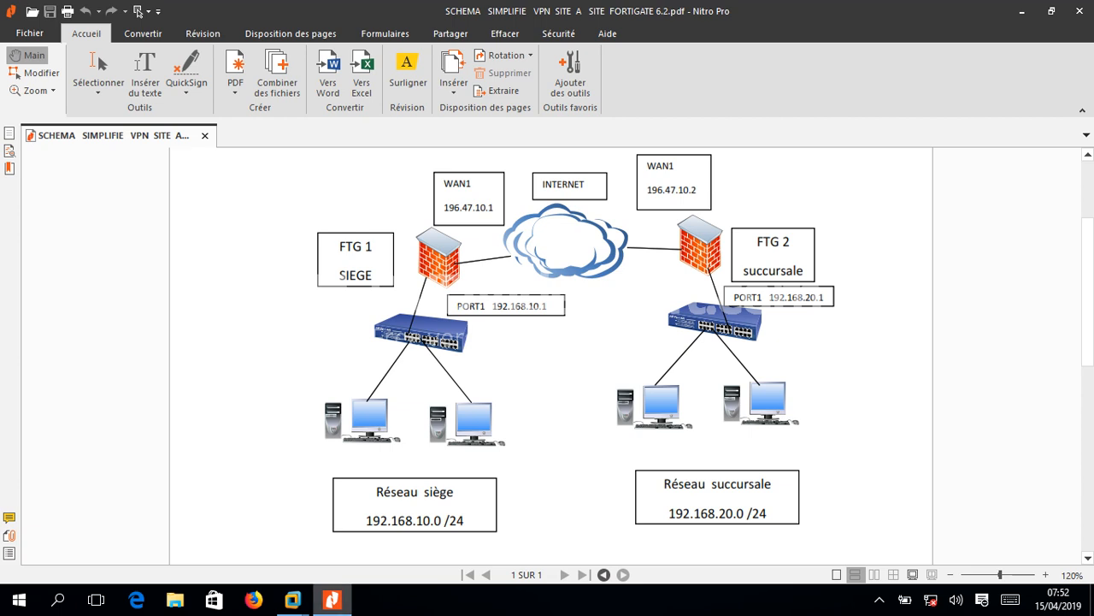
mouse_move(293, 600)
click(260, 504)
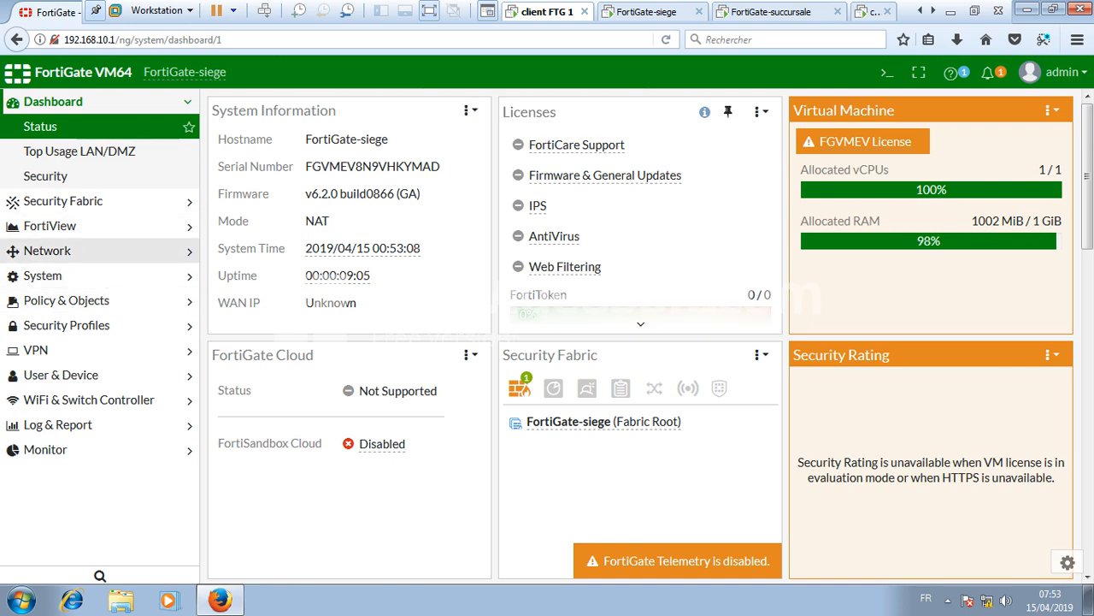
- Edit port2 under Network > Interfaces, giving it the WAN1 alias and WAN role
double_click(48, 251)
click(47, 175)
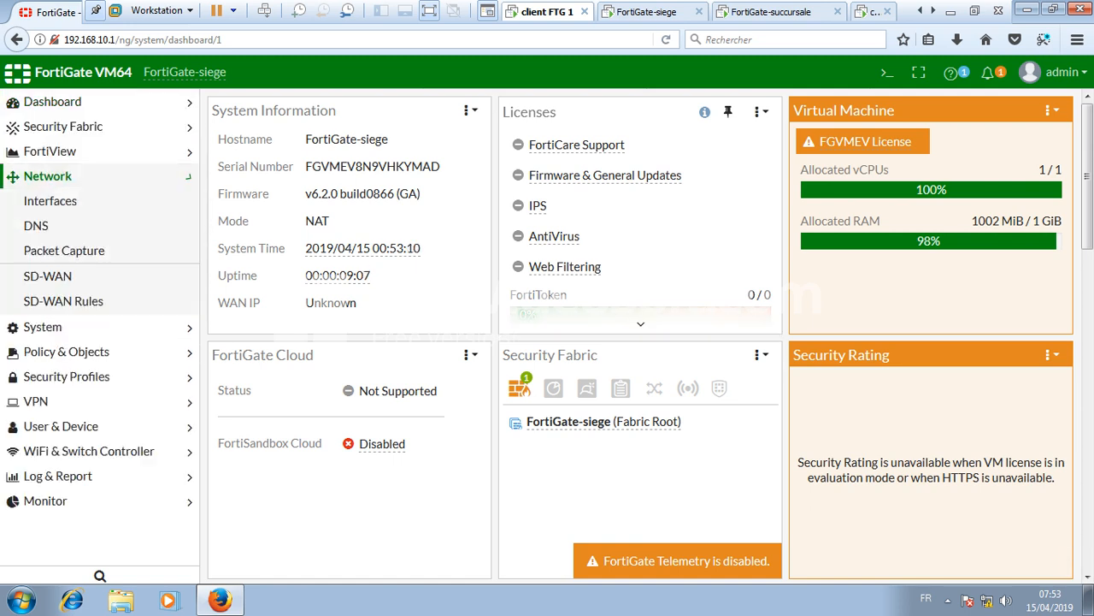
click(49, 200)
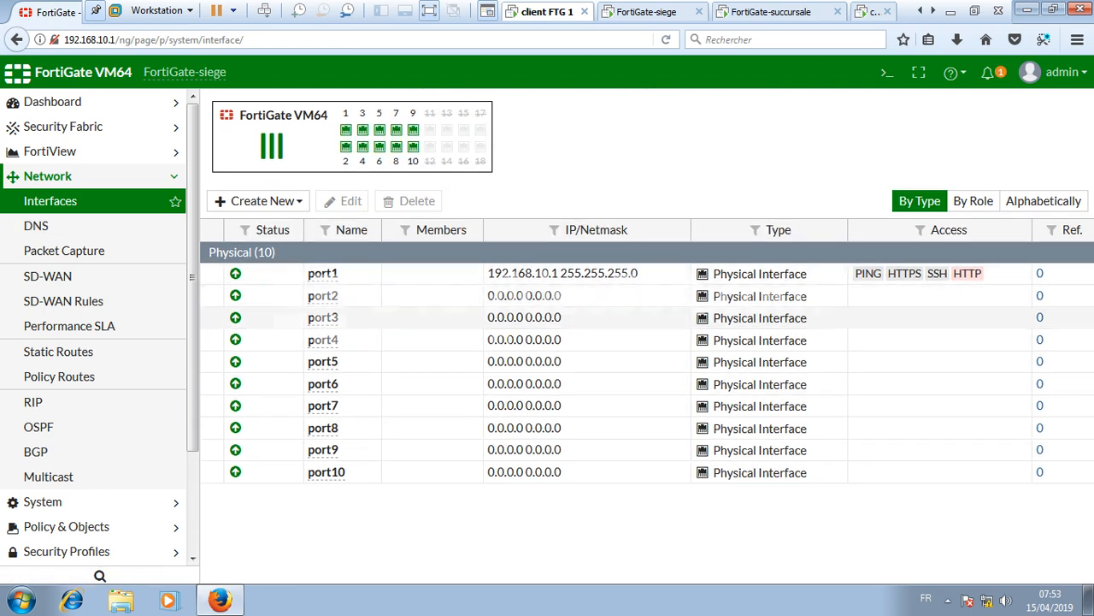
click(326, 297)
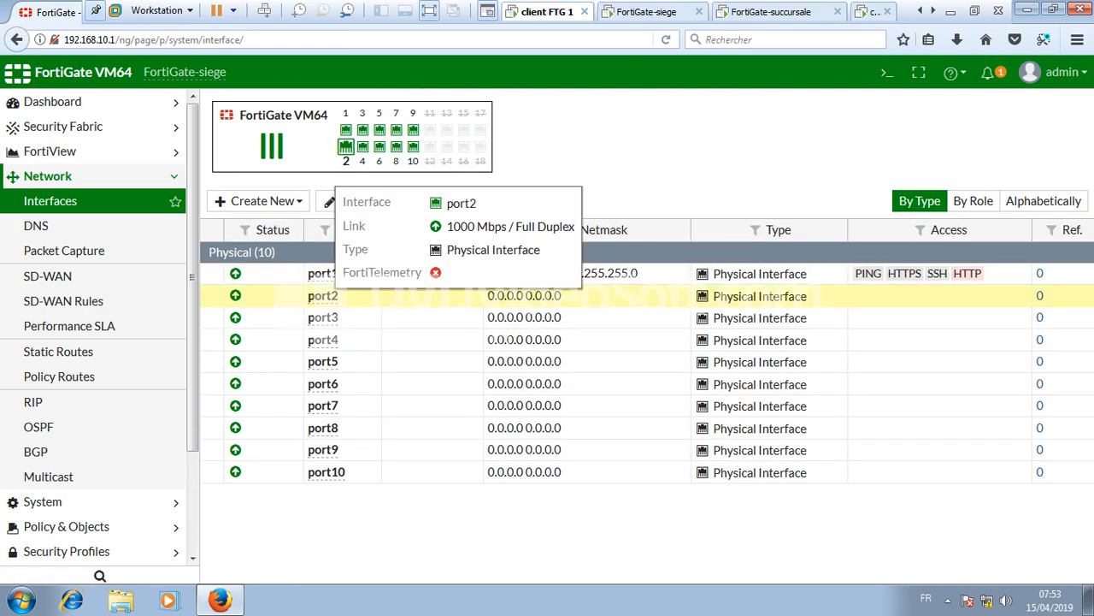
click(344, 200)
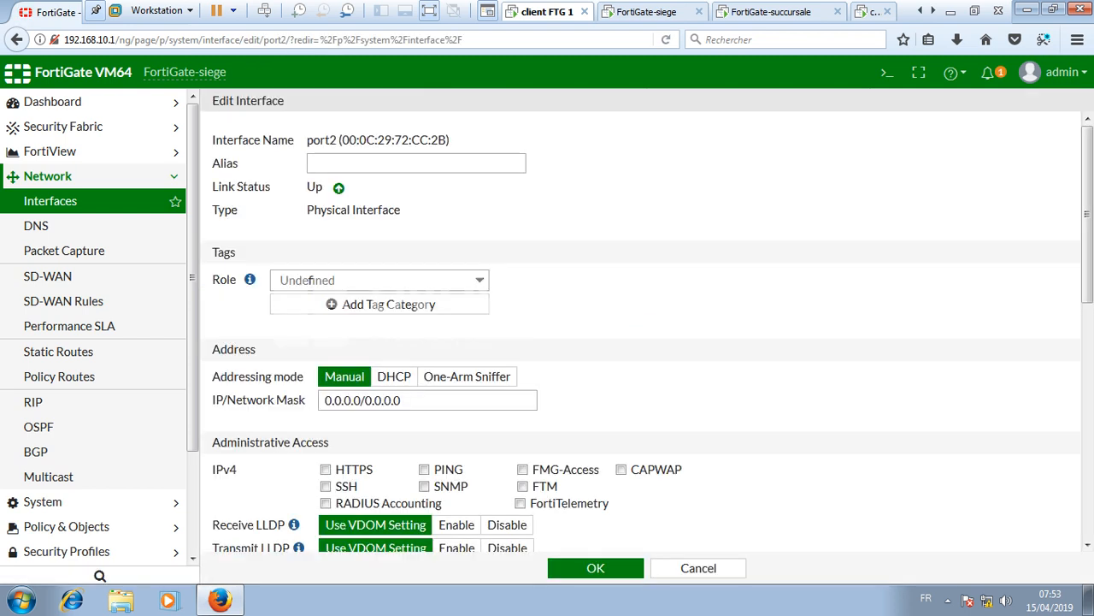
click(360, 163)
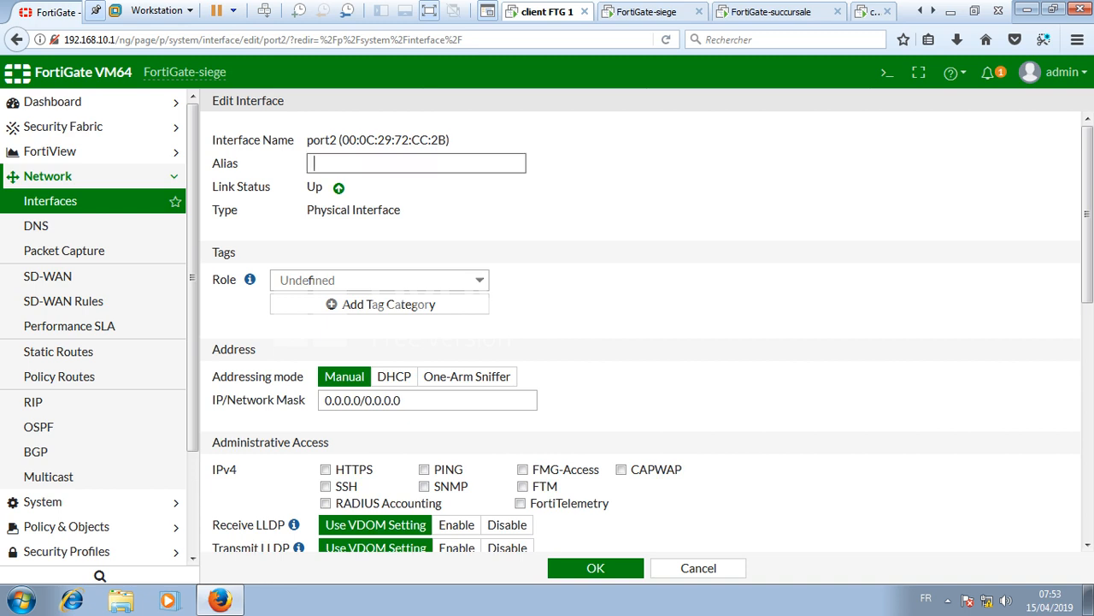
text(WAN1)
click(380, 281)
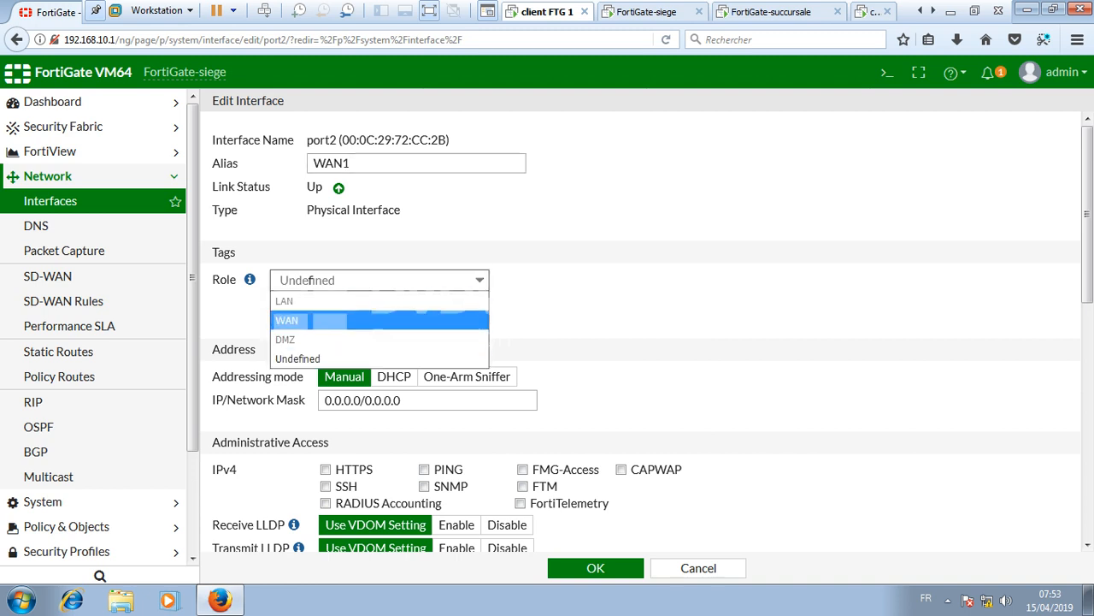
click(380, 320)
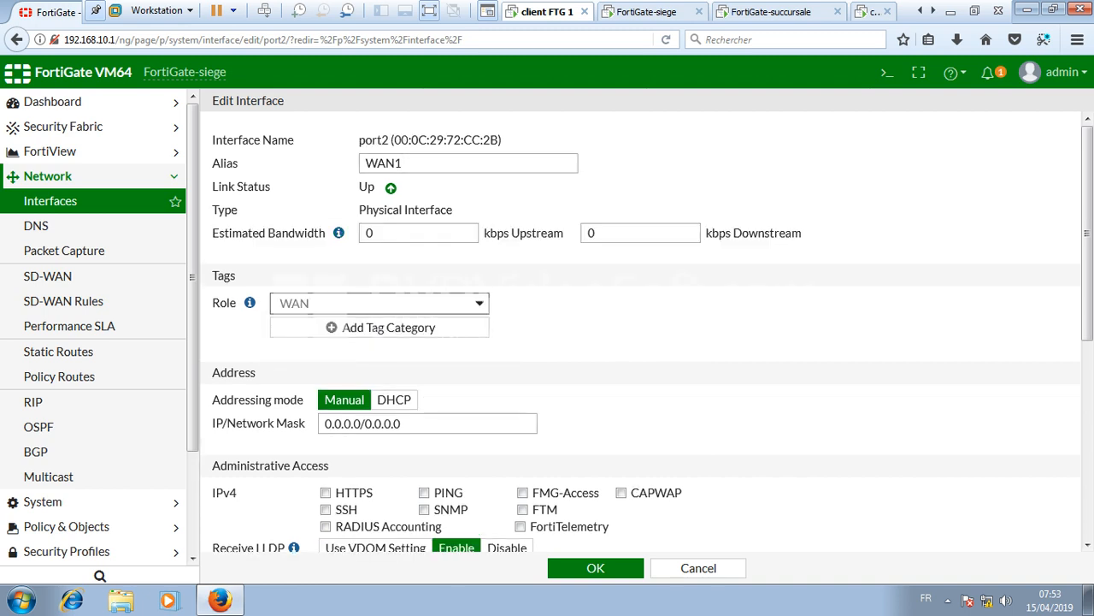
- Set port2 to 196.47.10.1/255.255.255.0 with PING and SSH allowed, and save
click(361, 423)
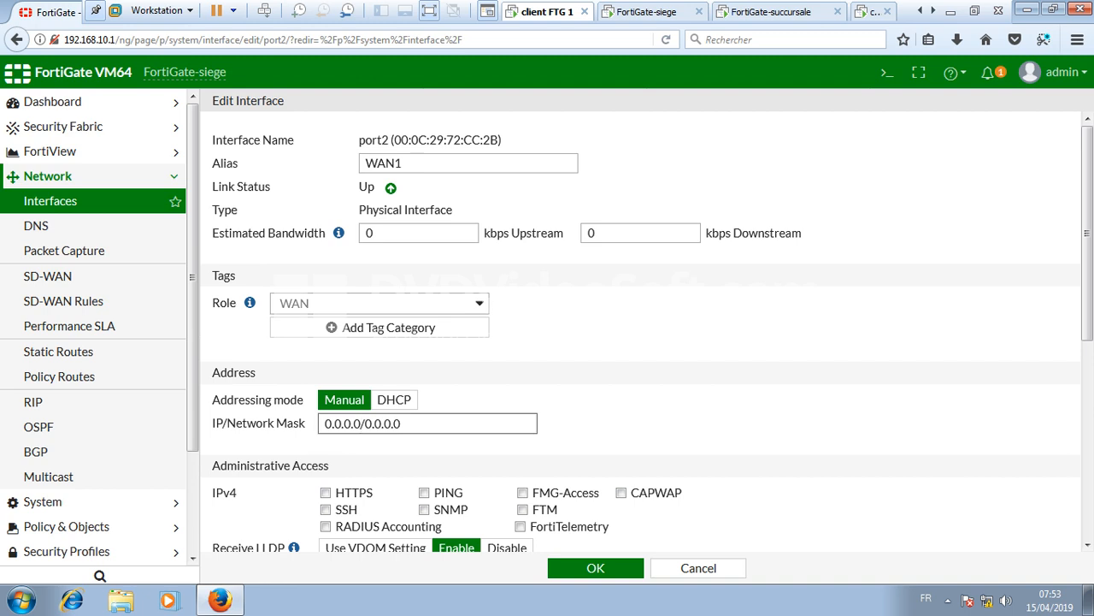
key(BackSpace)
key(BackSpace)
key(BackSpace)
key(BackSpace)
key(BackSpace)
key(BackSpace)
key(BackSpace)
text(196)
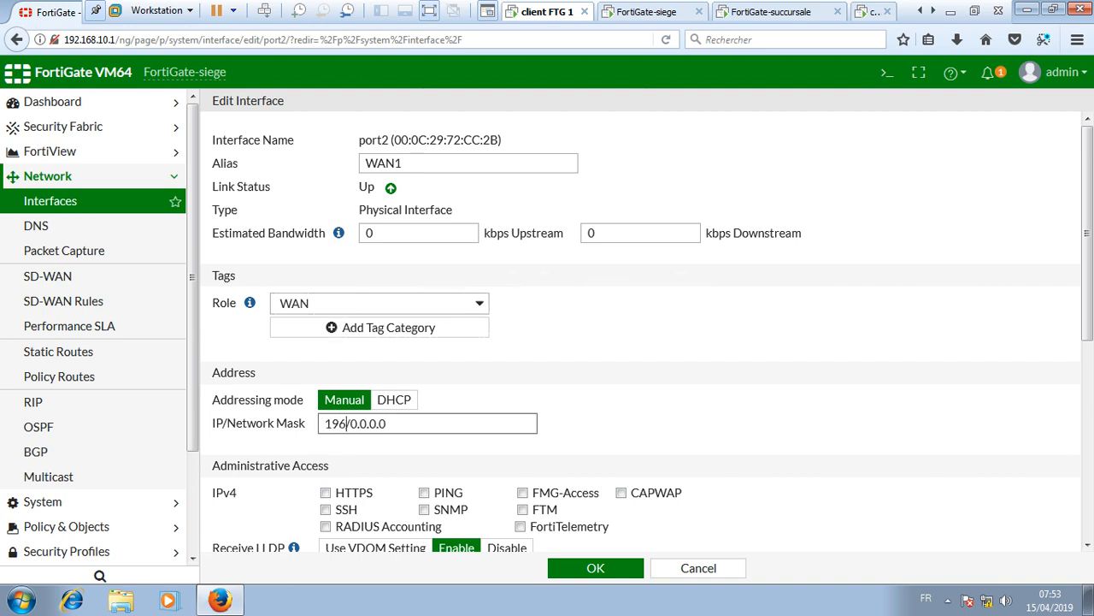
text(.47.10.1)
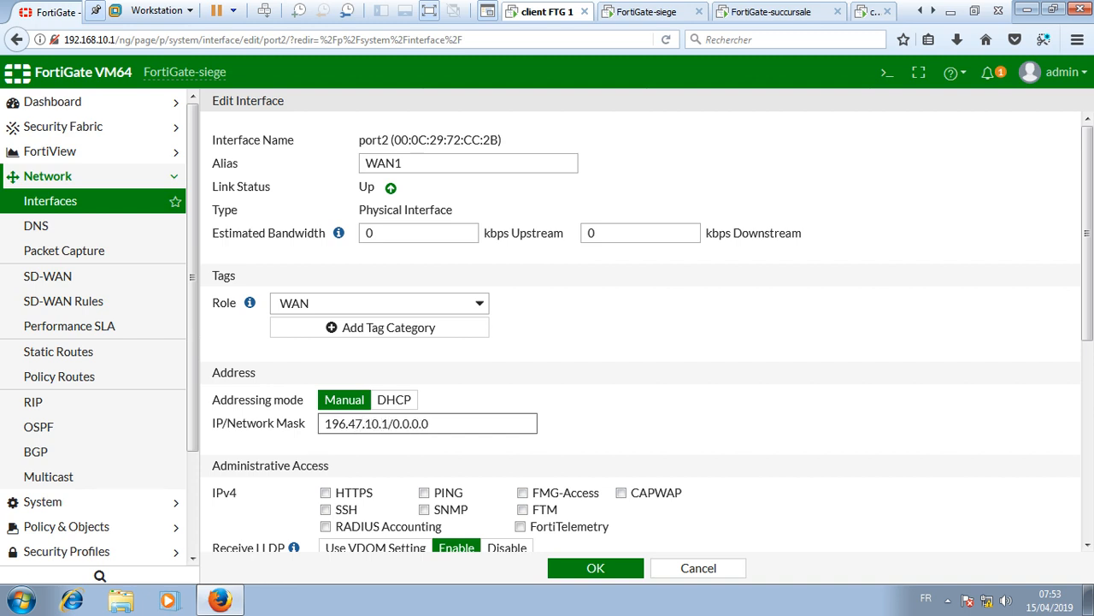
key(BackSpace)
key(BackSpace)
key(BackSpace)
key(BackSpace)
key(BackSpace)
text(255.255.255.0)
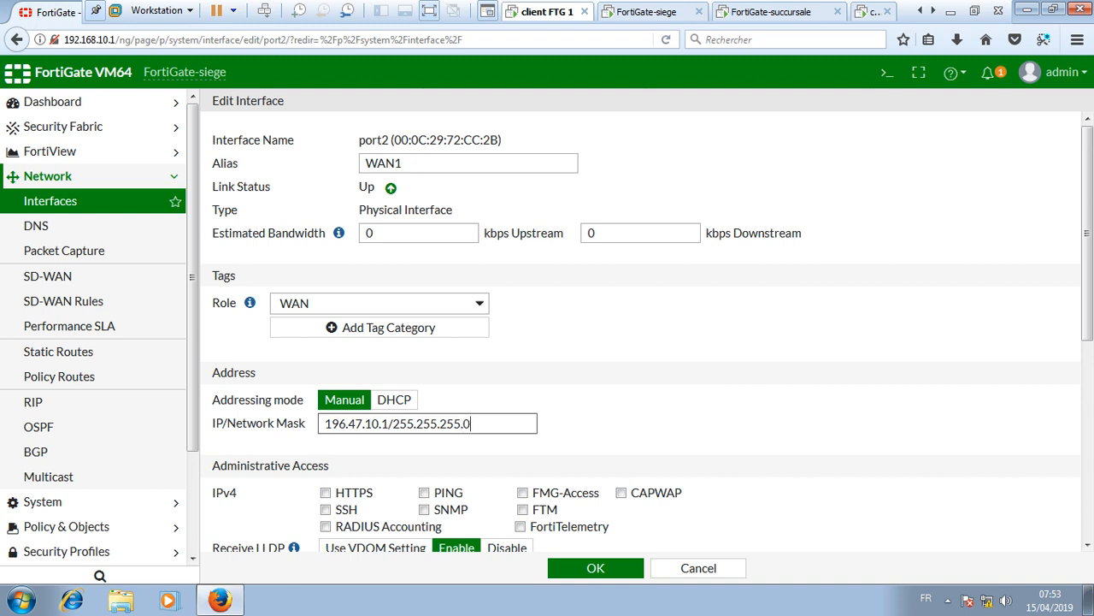
click(425, 492)
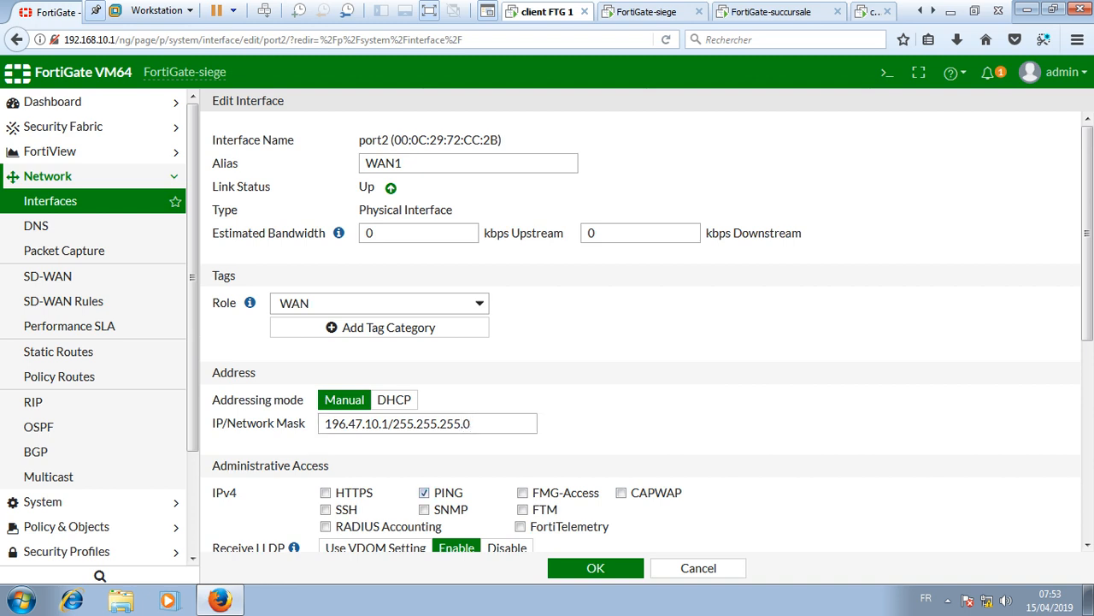
scroll(641, 330, down, 3)
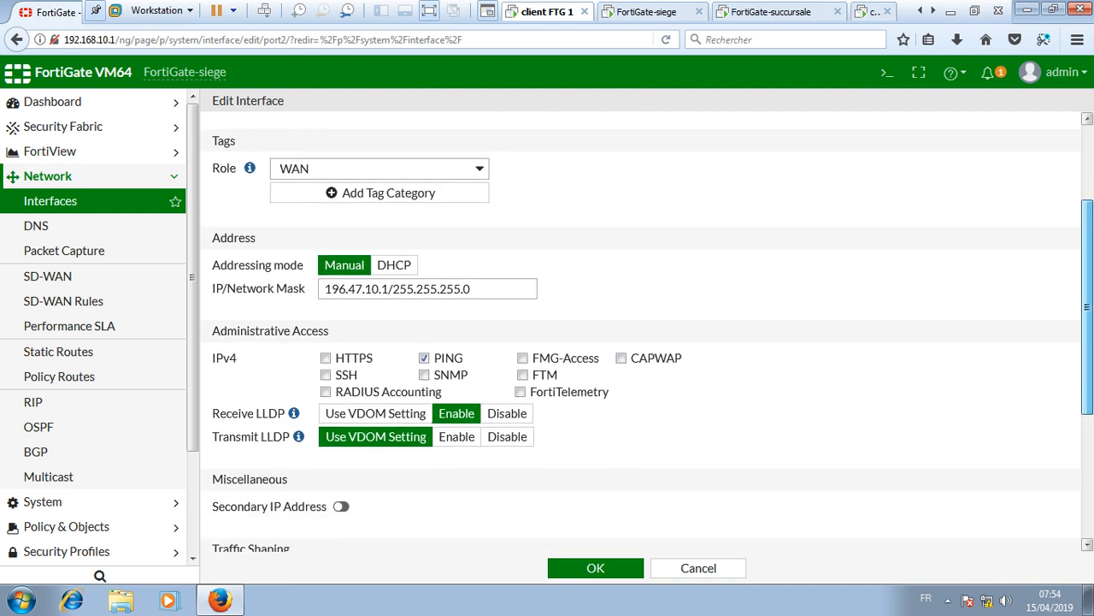
click(325, 375)
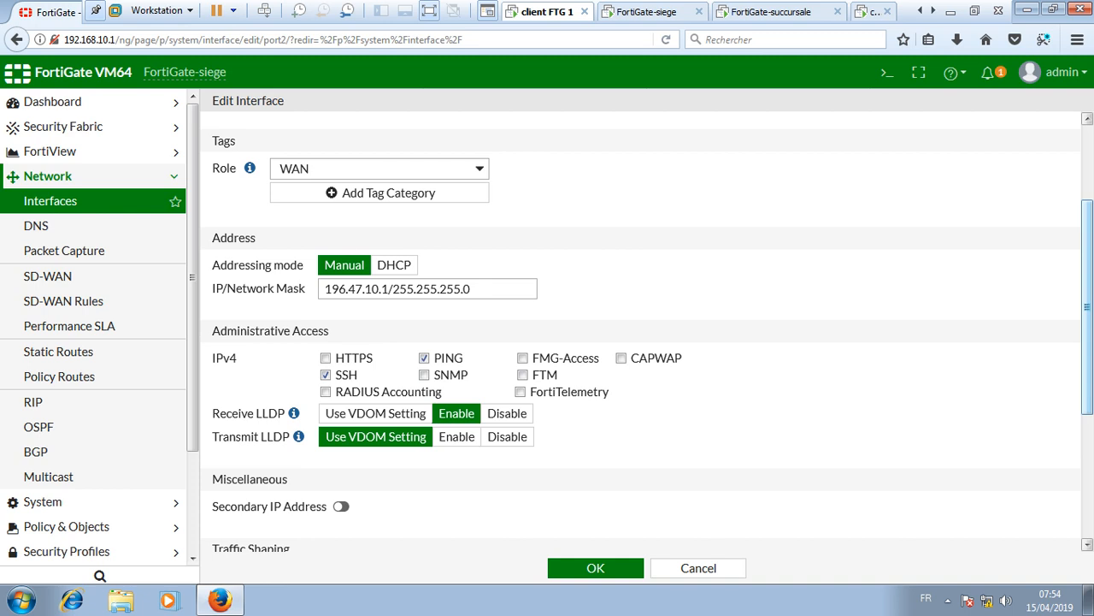
scroll(641, 334, down, 5)
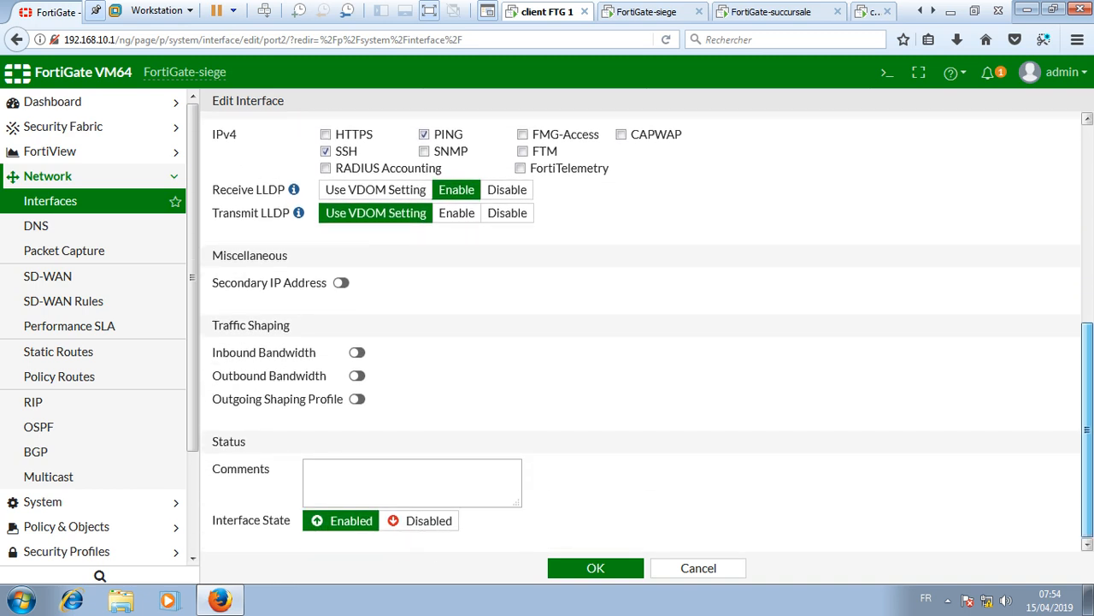
click(595, 567)
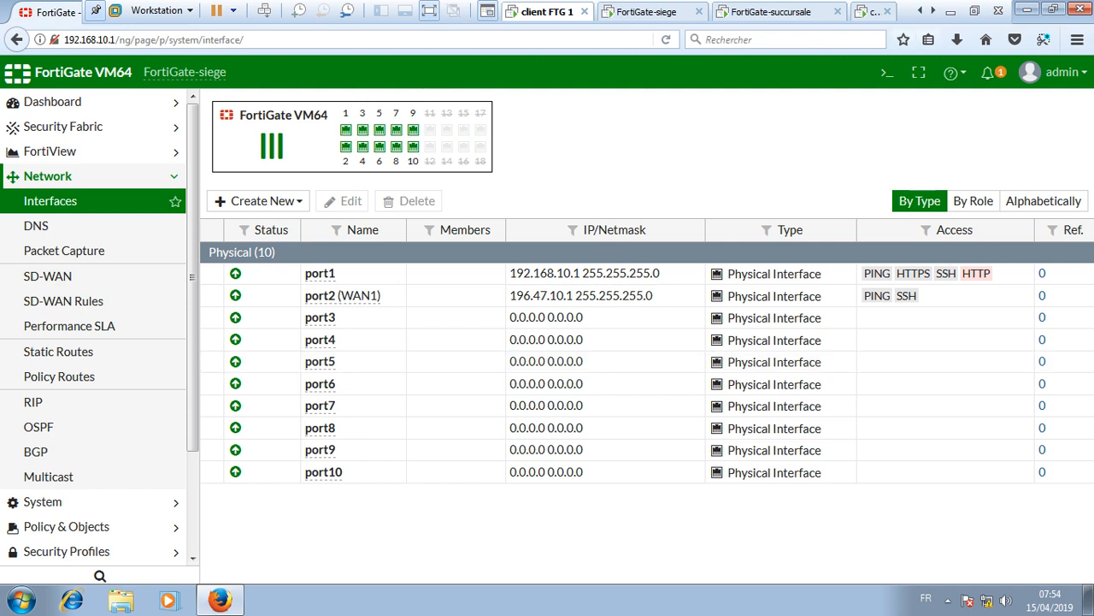
click(872, 12)
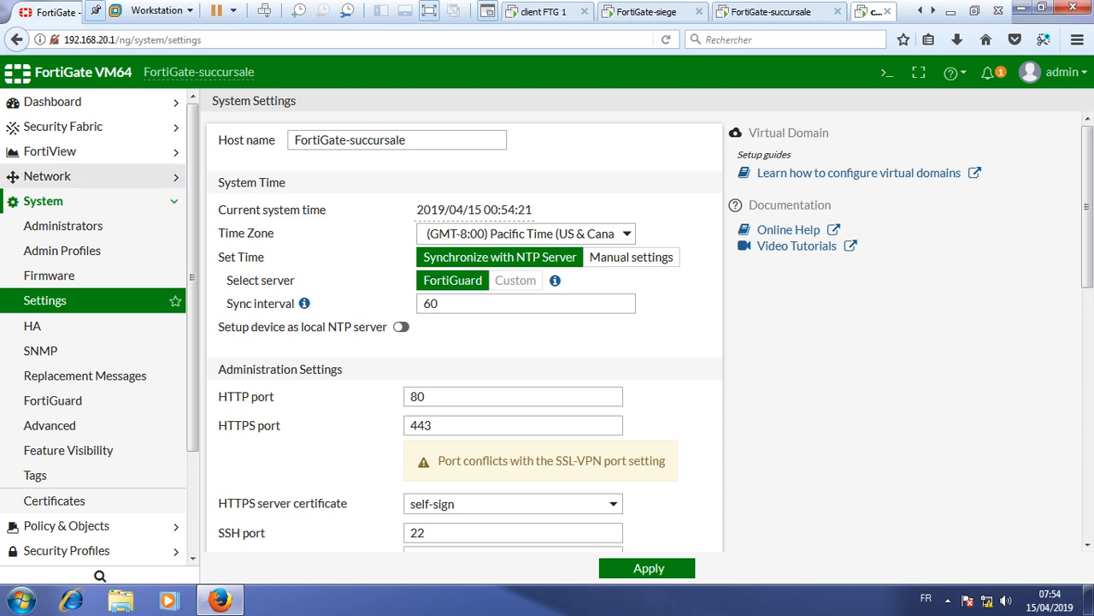
- Edit FortiGate-succursale's port2, giving it alias WAN1 and the WAN role
click(43, 201)
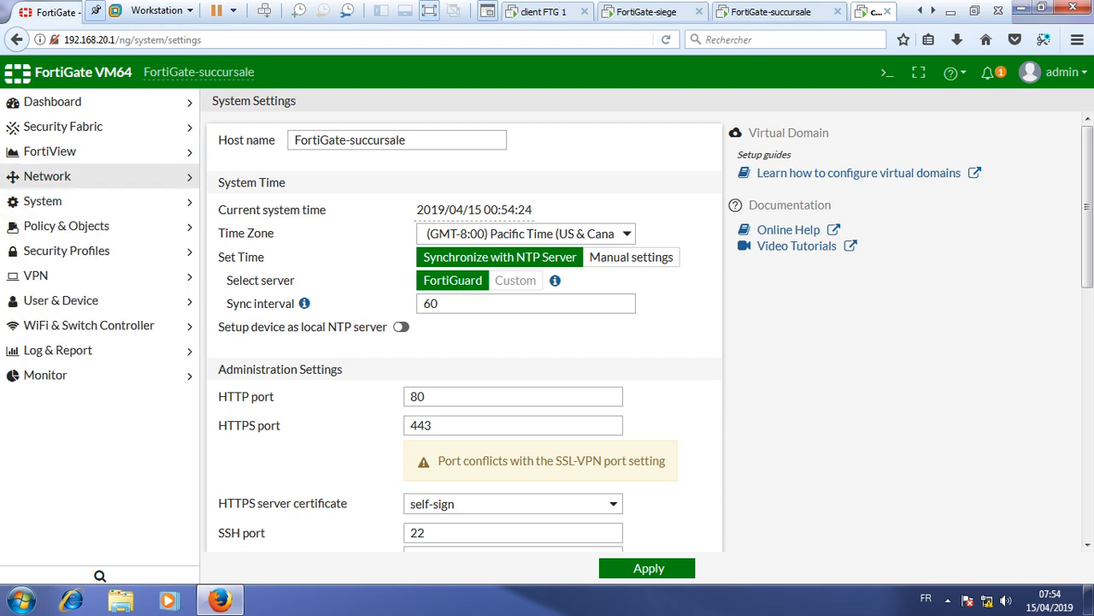
click(47, 175)
click(49, 201)
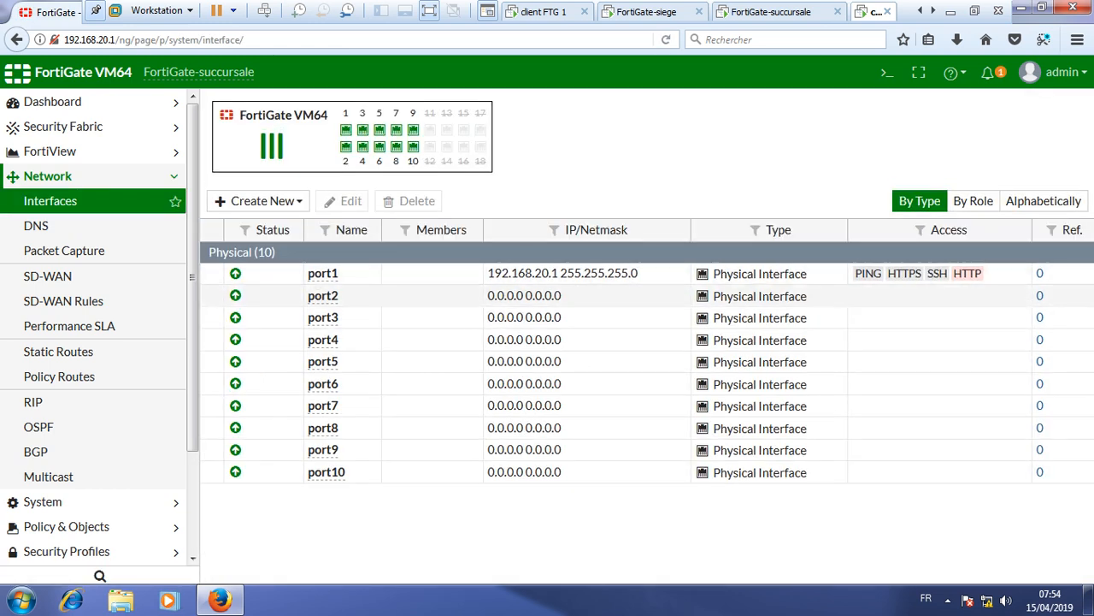
click(325, 296)
click(343, 201)
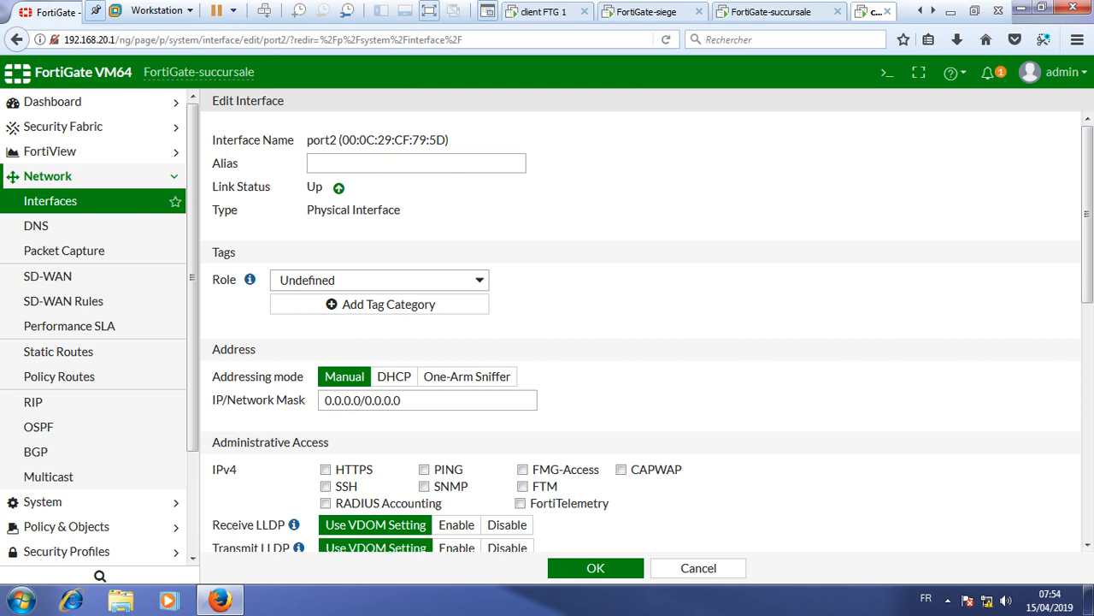
click(415, 163)
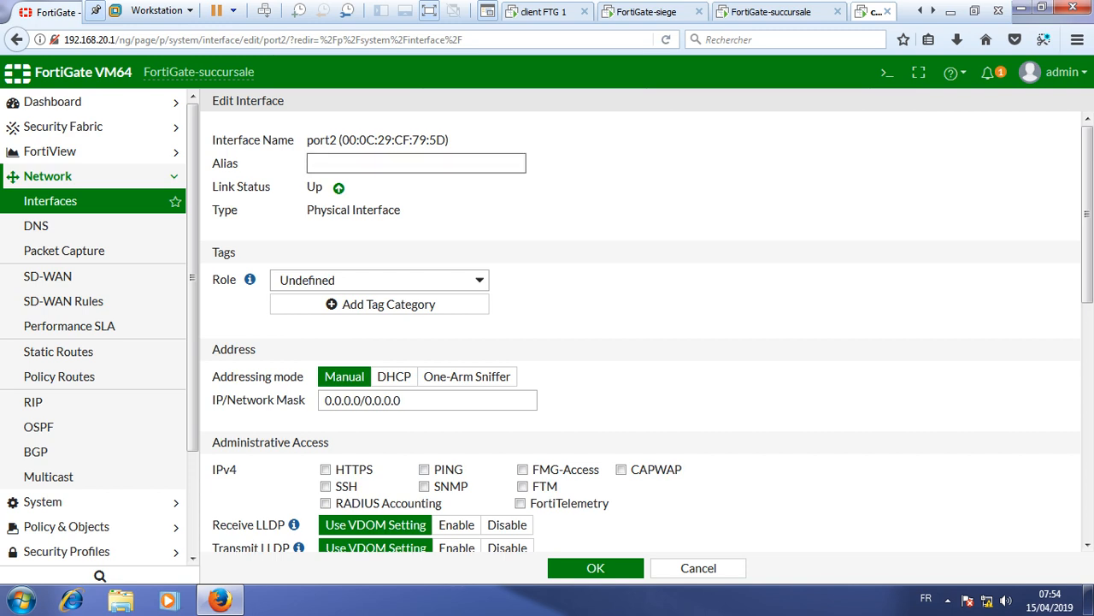
text(WAN1)
click(379, 280)
click(380, 320)
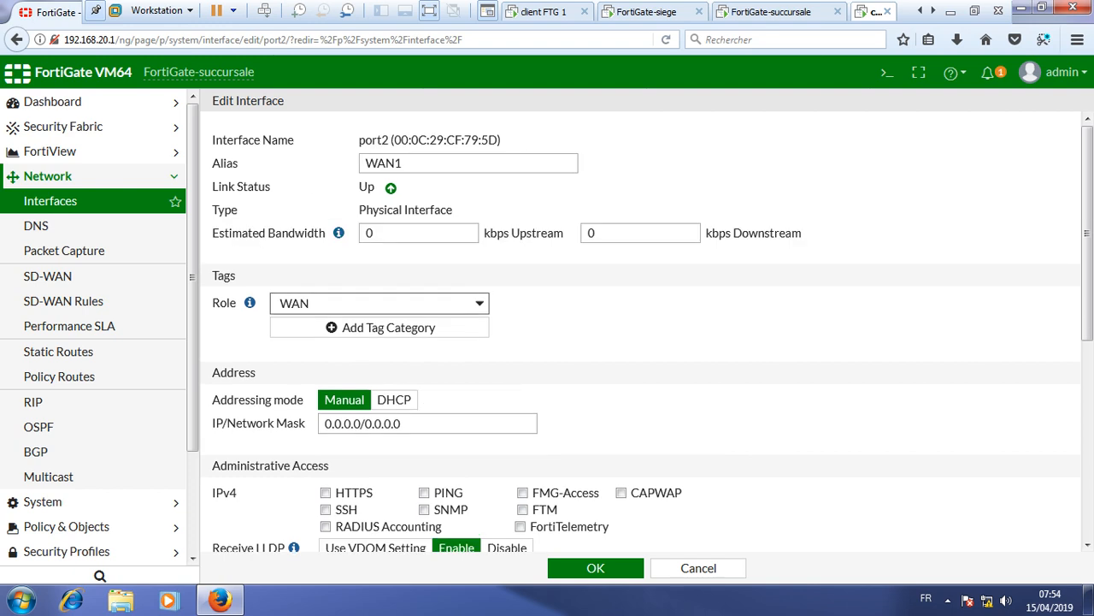
- Set port2 to 196.47.10.2/255.255.255.0 with PING and SSH allowed, and save
click(361, 424)
key(BackSpace)
key(BackSpace)
key(BackSpace)
key(BackSpace)
key(BackSpace)
key(BackSpace)
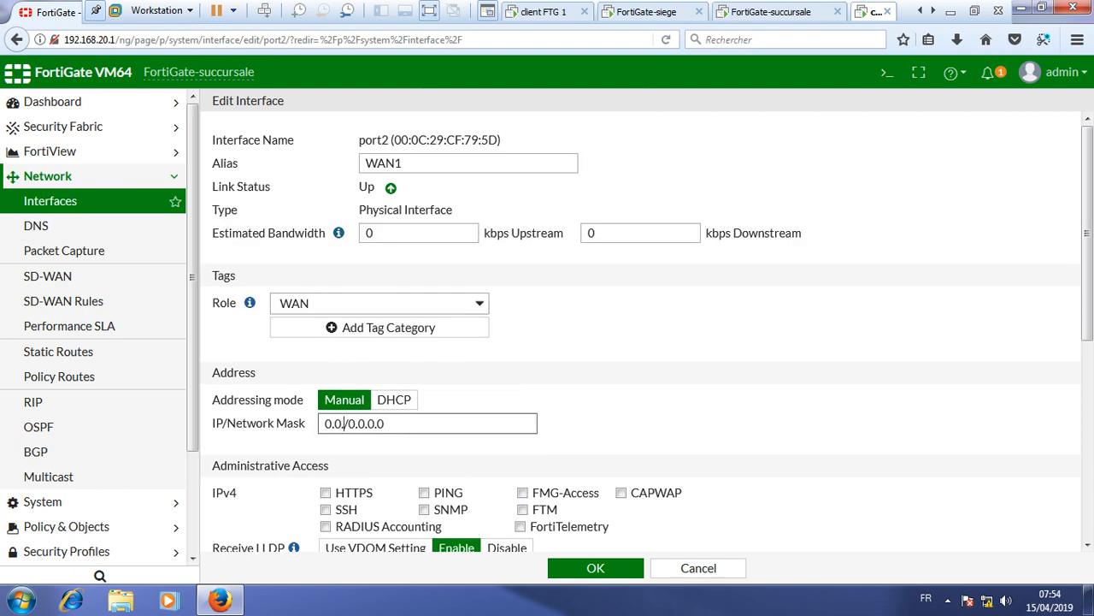
key(BackSpace)
text(196.47)
text(.10.2)
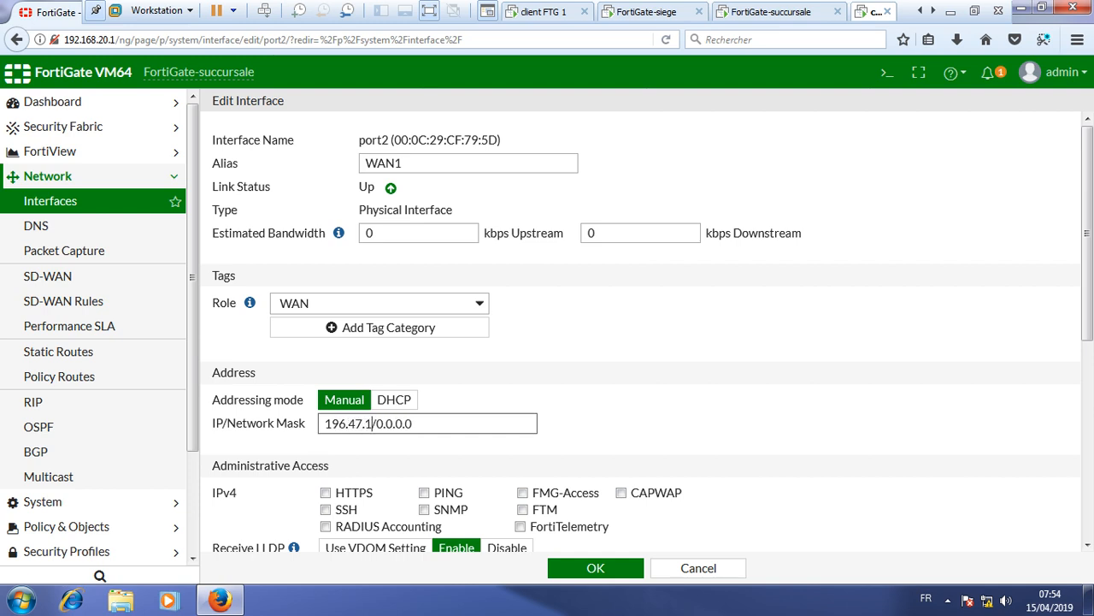
key(End)
key(BackSpace)
key(BackSpace)
key(BackSpace)
key(BackSpace)
key(BackSpace)
key(BackSpace)
key(BackSpace)
text(255.255.255.0)
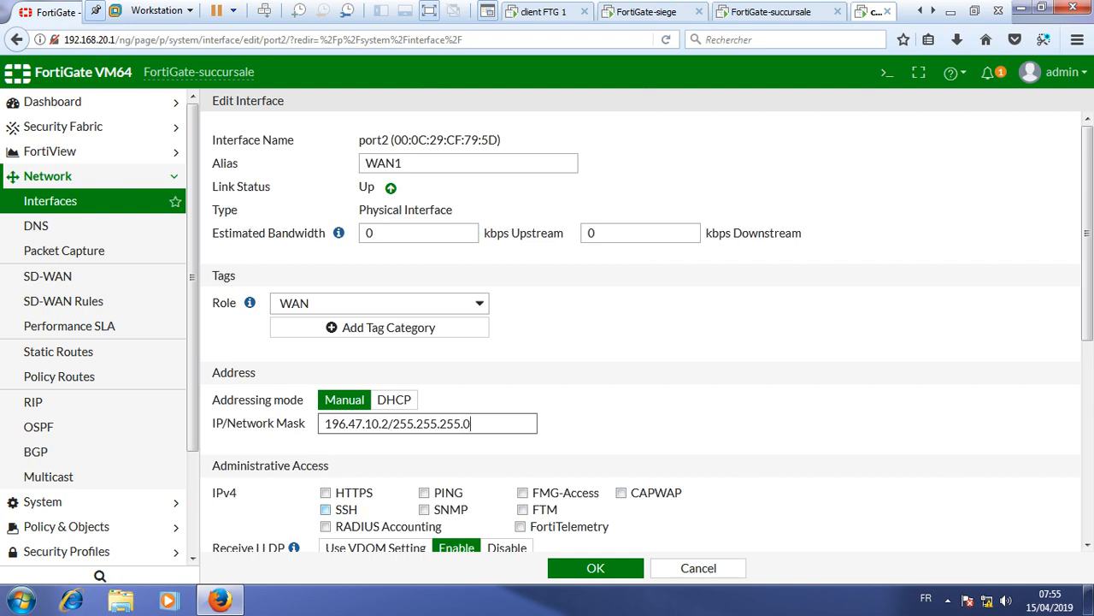
click(325, 508)
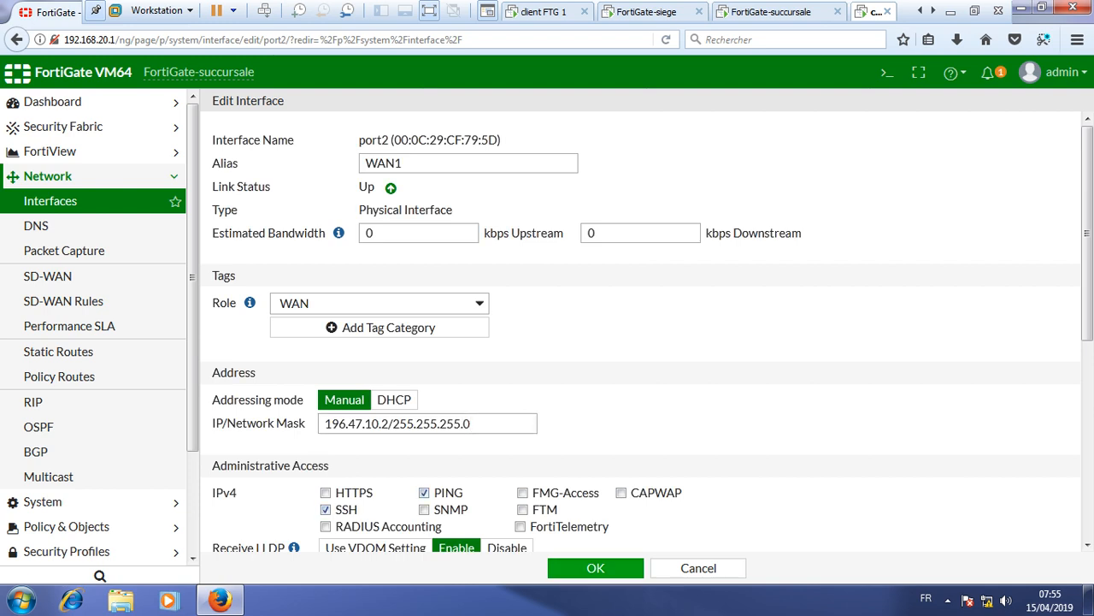
click(596, 568)
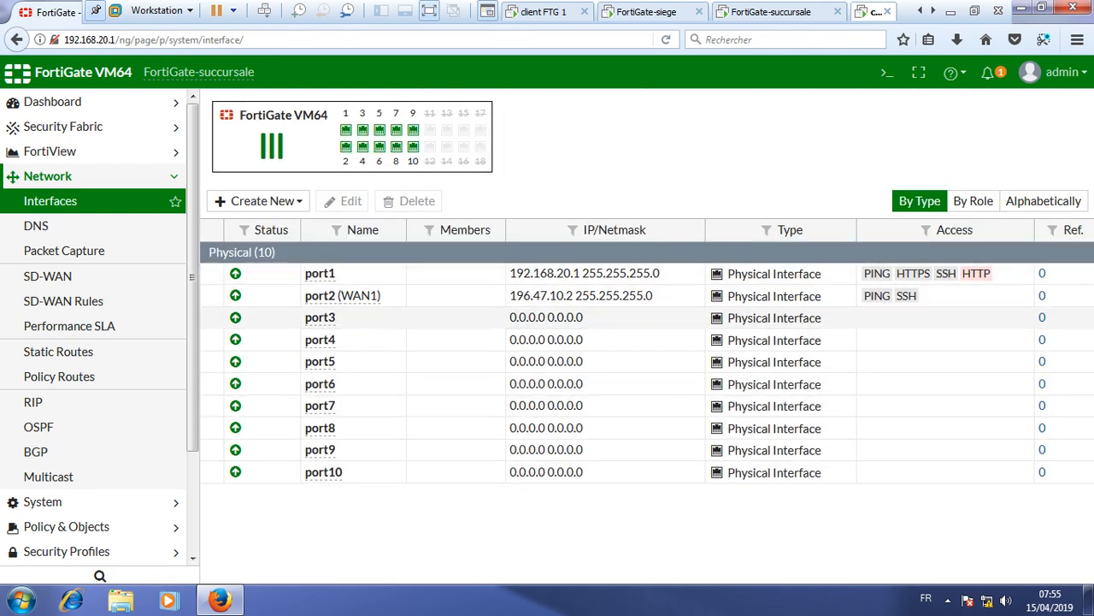
click(950, 14)
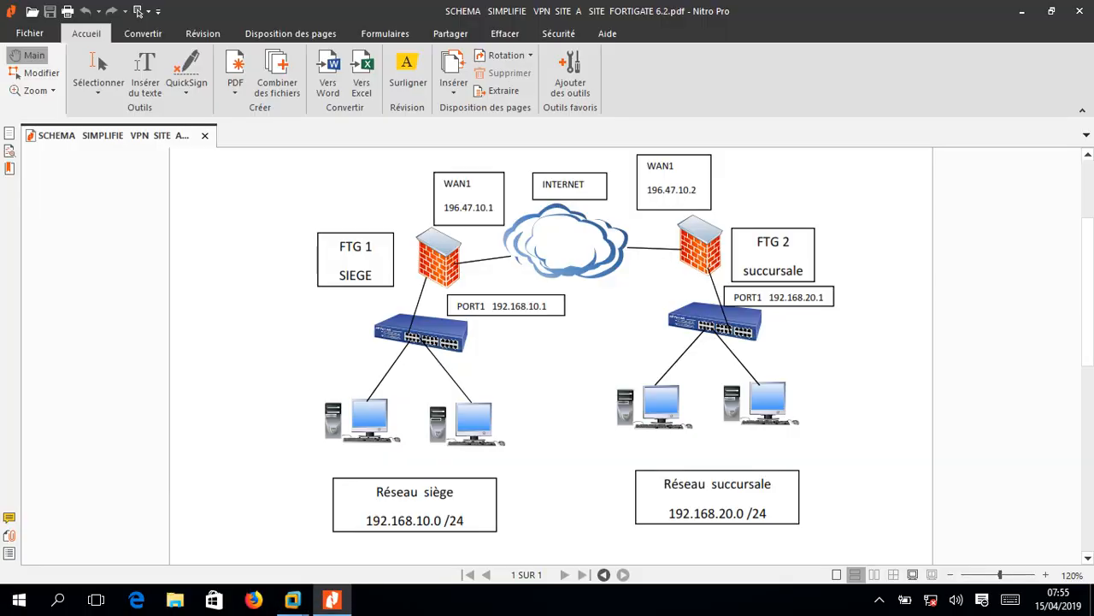
- After reviewing the Nitro Pro diagram, return to client FTG 2 showing FortiGate-succursale's interfaces
click(879, 599)
click(864, 567)
mouse_move(292, 598)
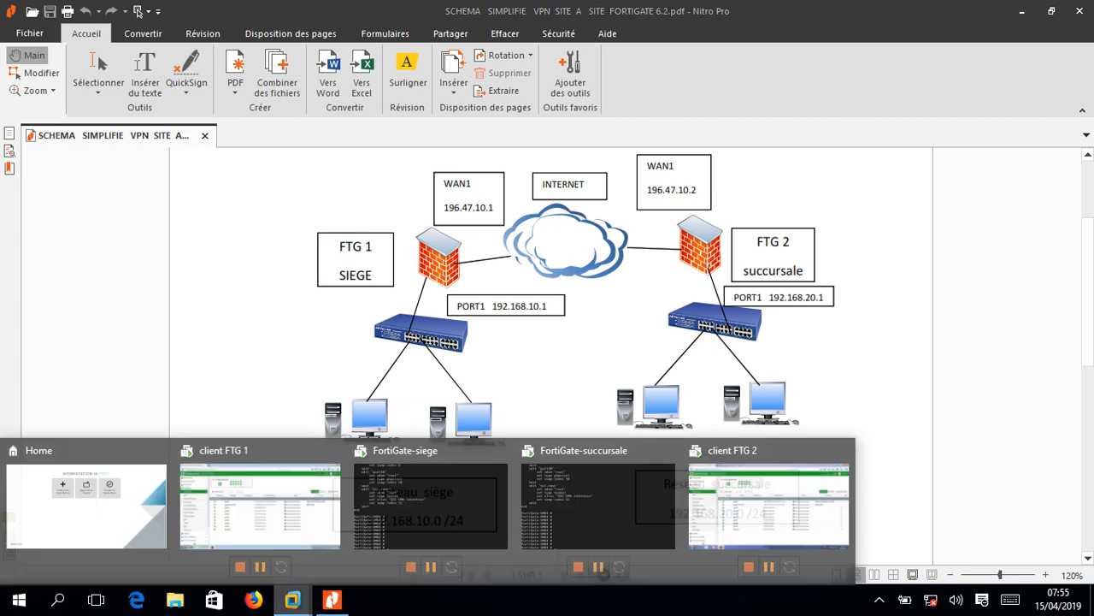
click(769, 504)
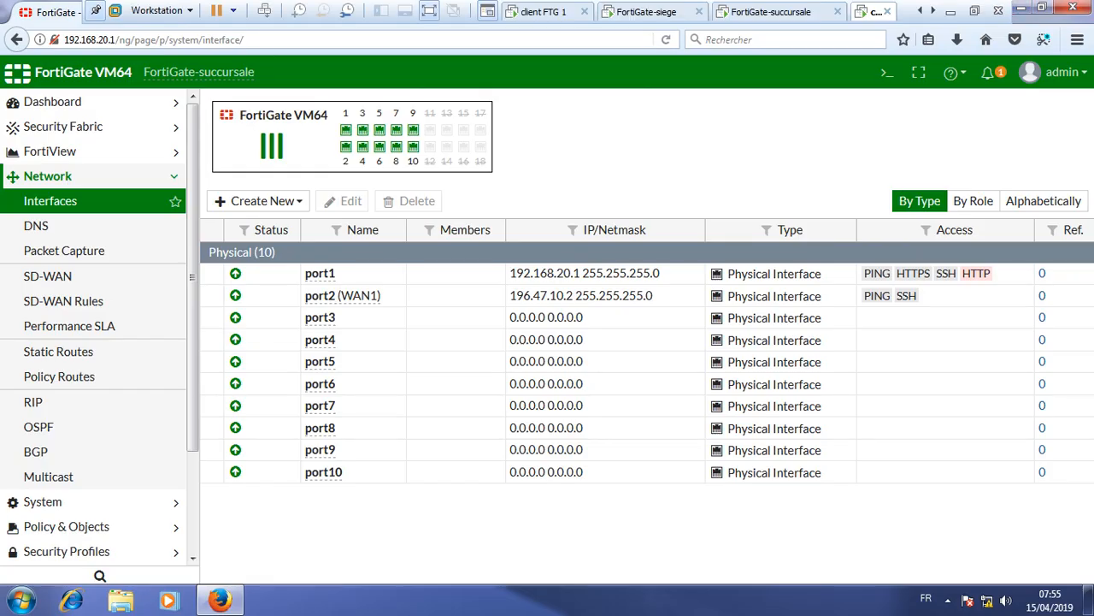
- On client FTG 1, open FortiGate-siege's IPsec Wizard from the VPN menu
click(547, 12)
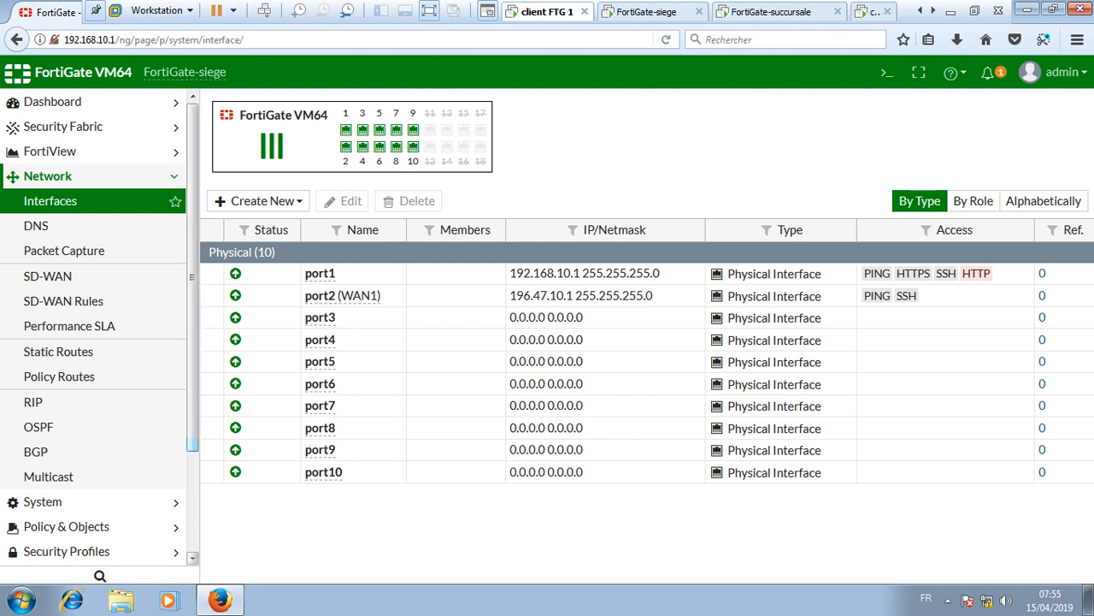
scroll(94, 451, down, 3)
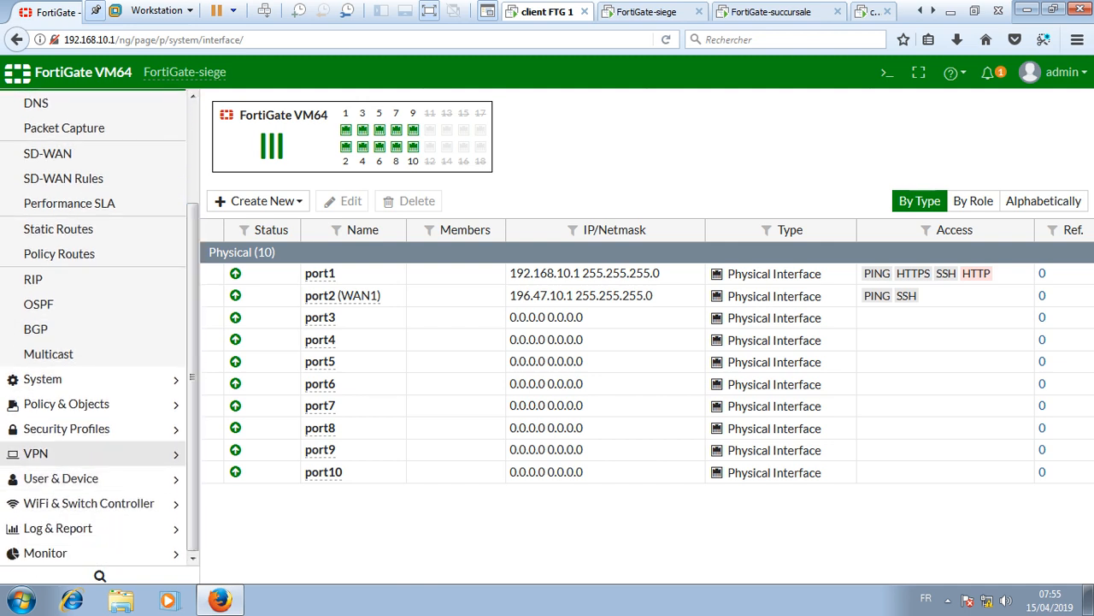
click(94, 453)
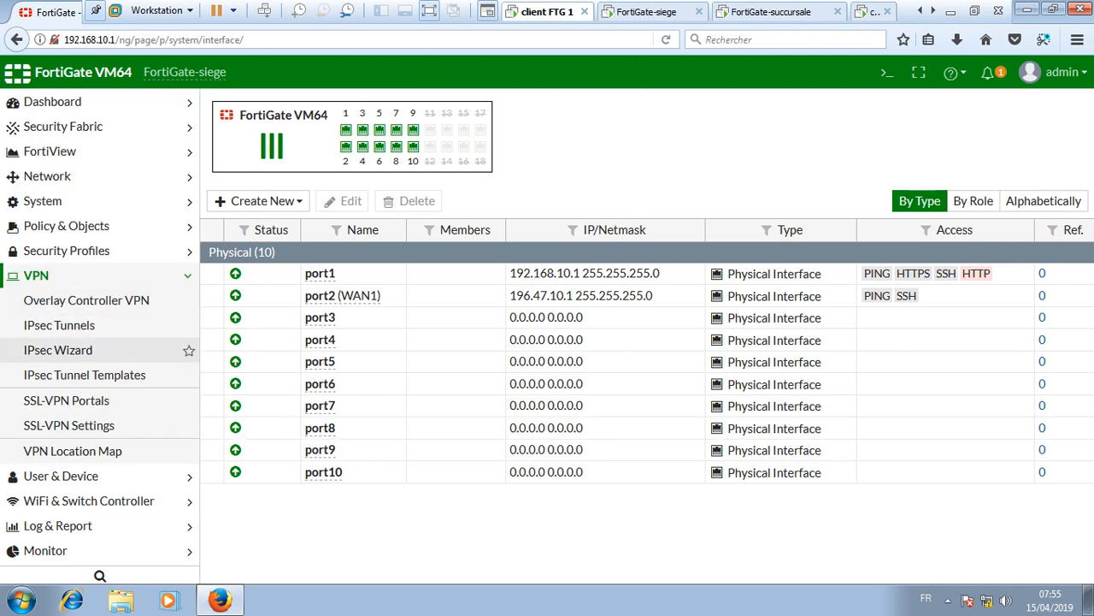
click(58, 350)
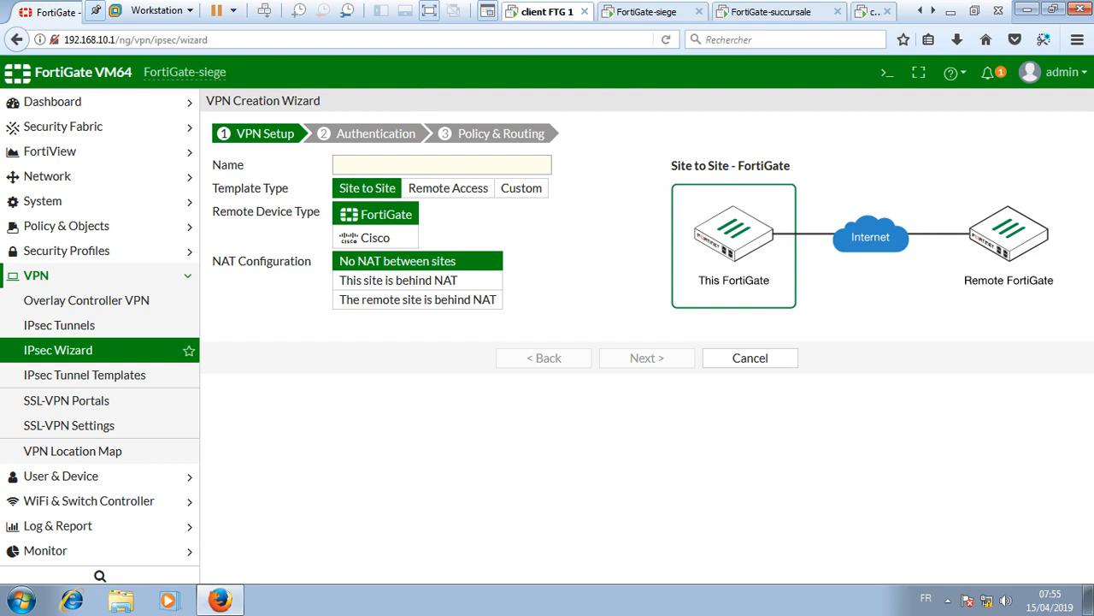
- Name the Site to Site FortiGate VPN 'siege-vers-succ' with no NAT and continue
click(441, 165)
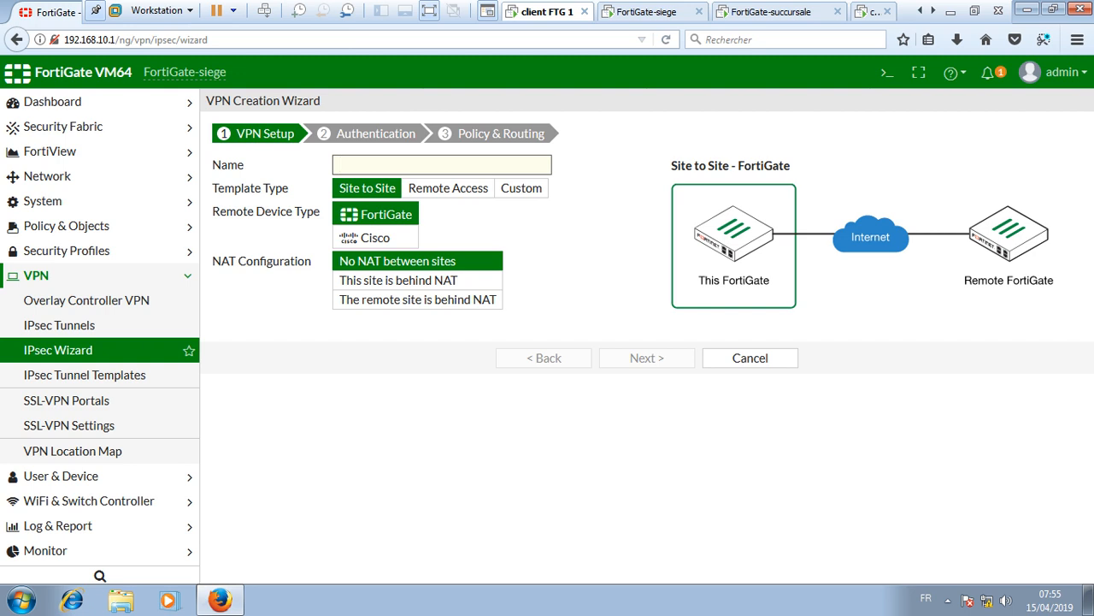
text(siege-vers-succ)
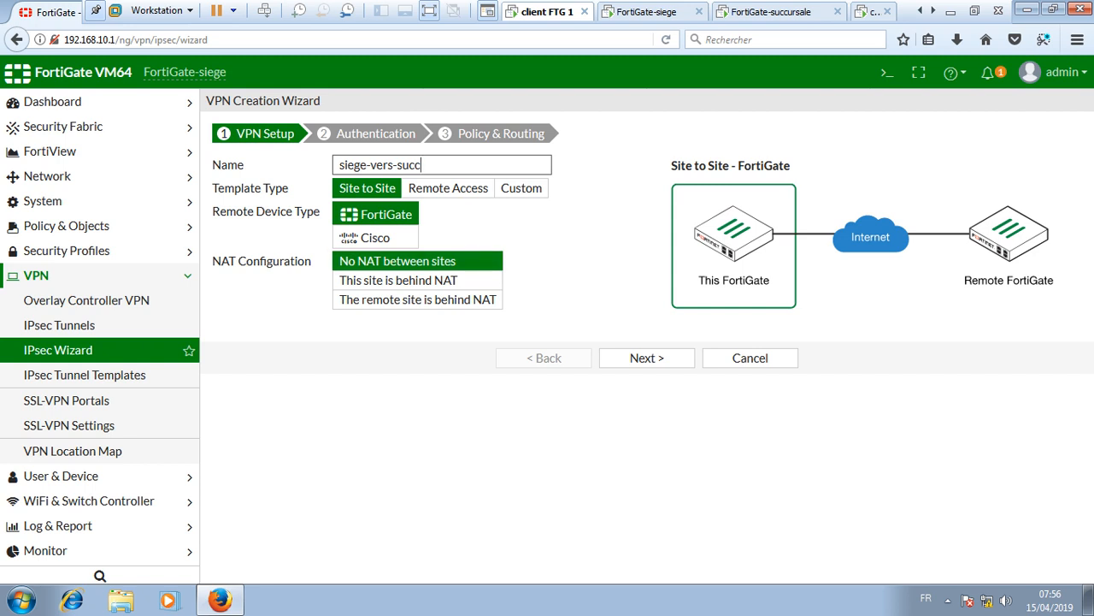
click(647, 358)
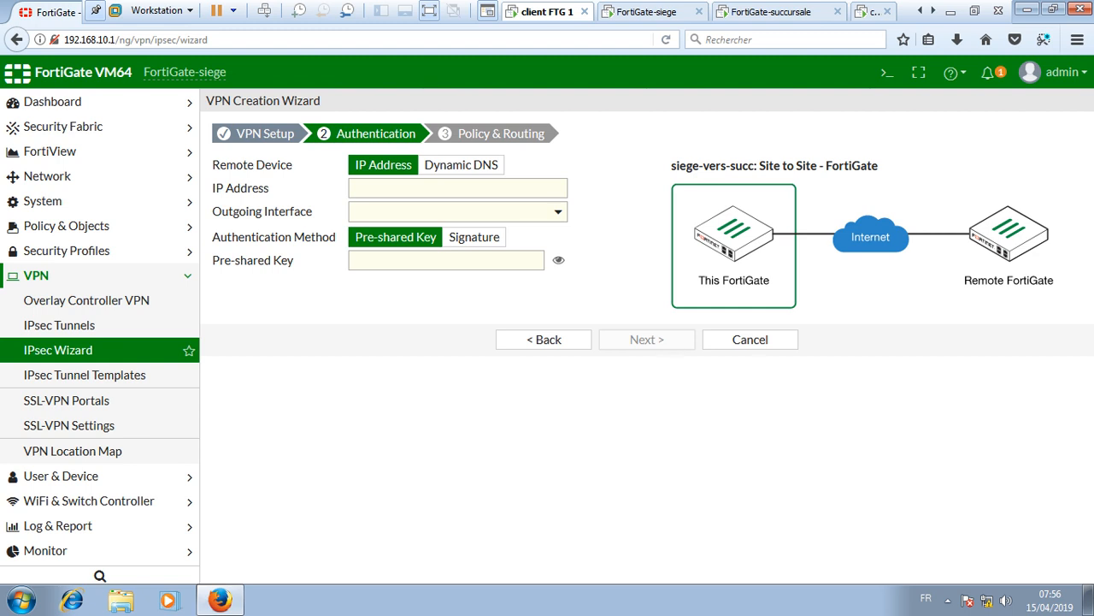
- Set the remote gateway IP address to 196.47.10.2 via WAN1 (port2)
click(441, 188)
text(196.4)
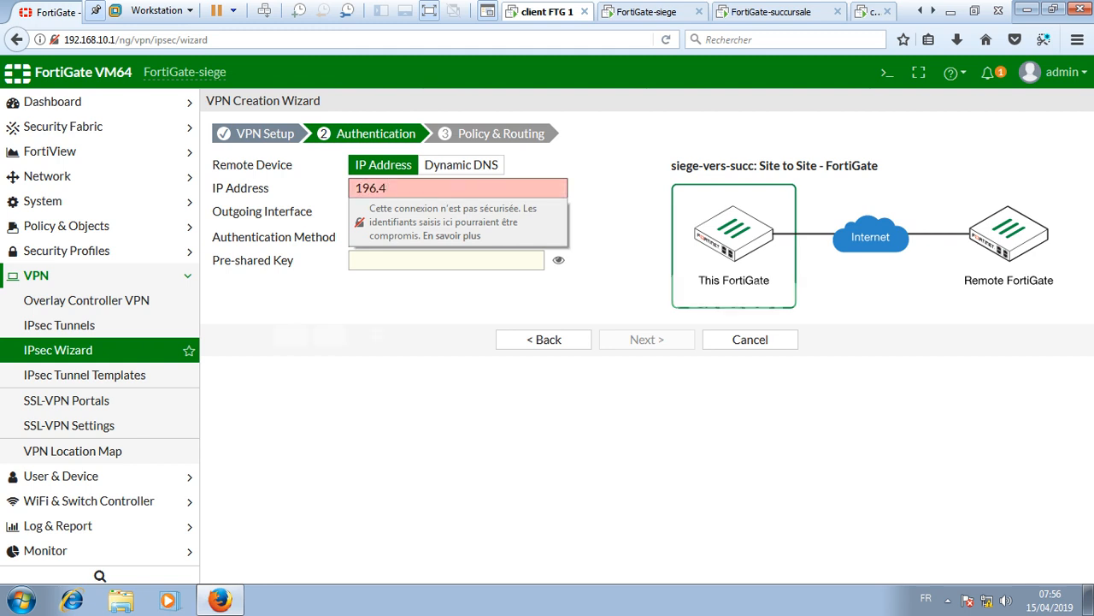
text(7.10.2)
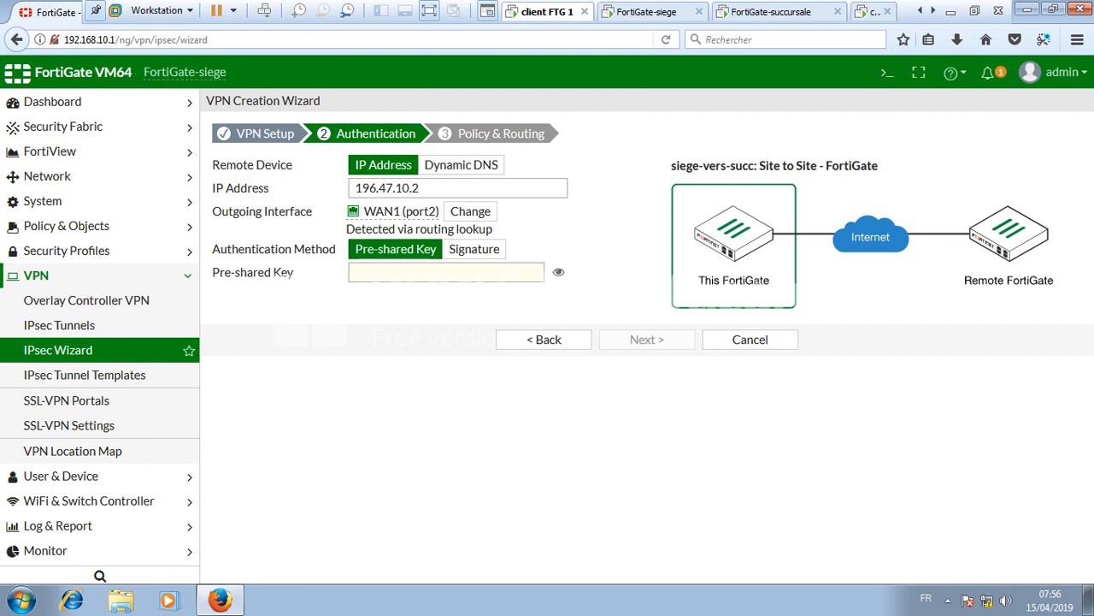
mouse_move(368, 211)
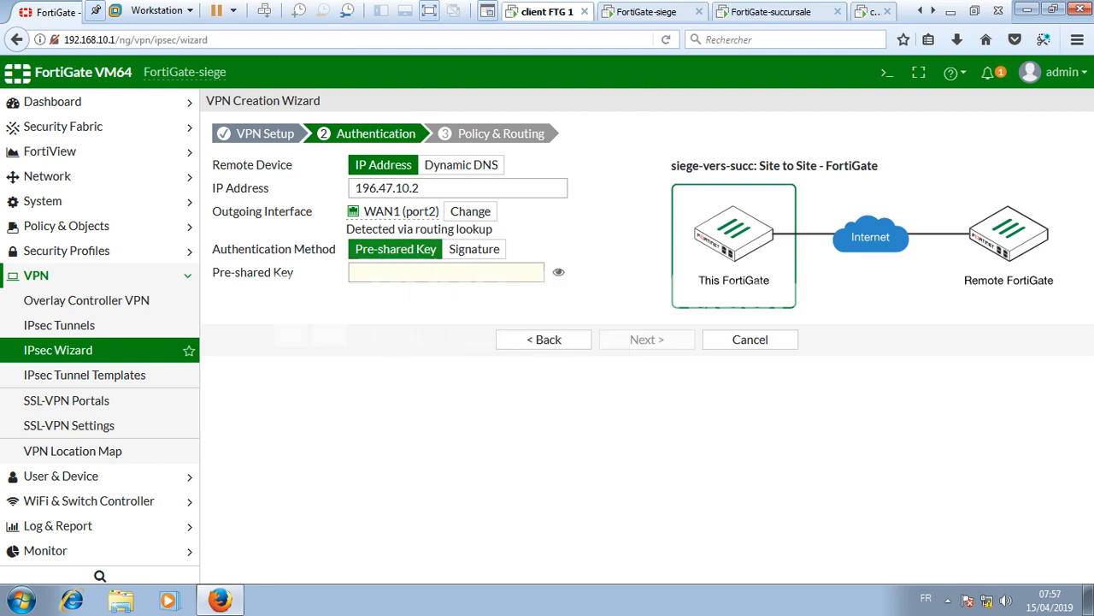
- Enter and verify the pre-shared key, then continue to Policy & Routing
click(414, 272)
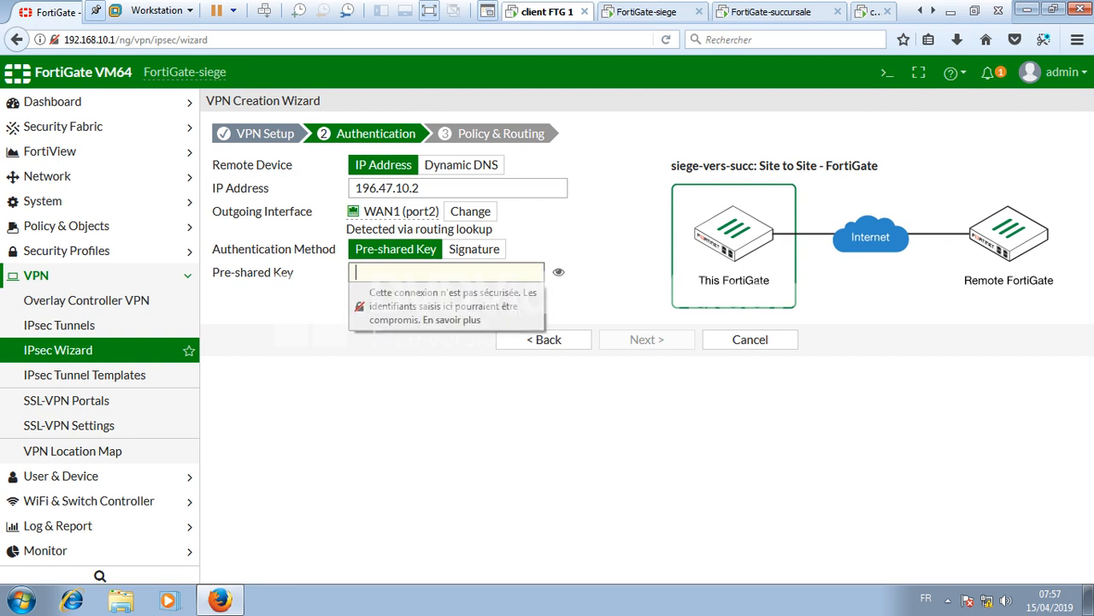
text(*****)
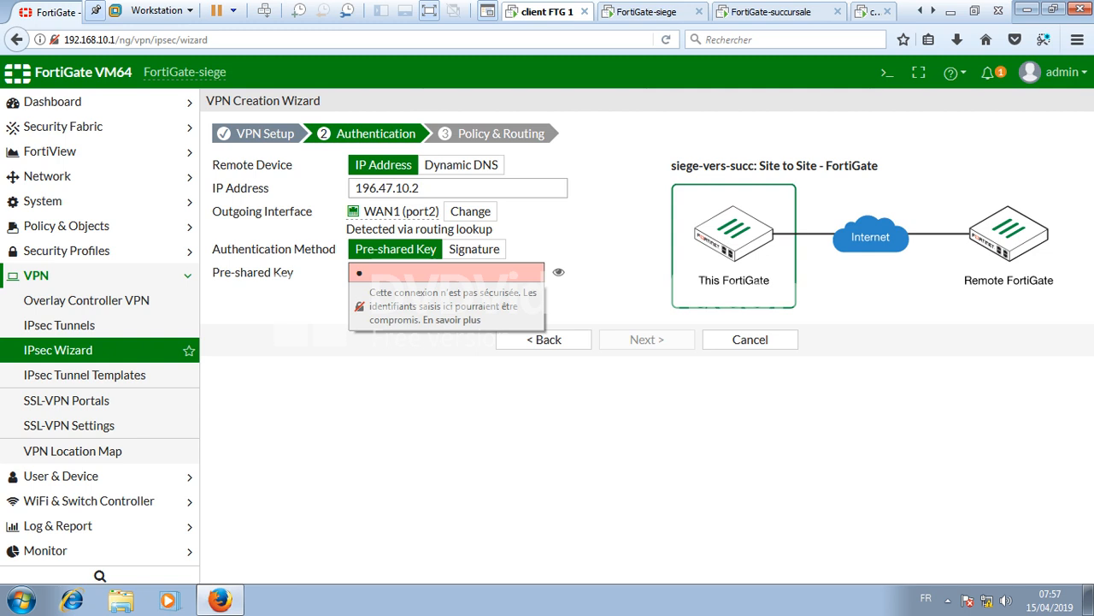
text(*)
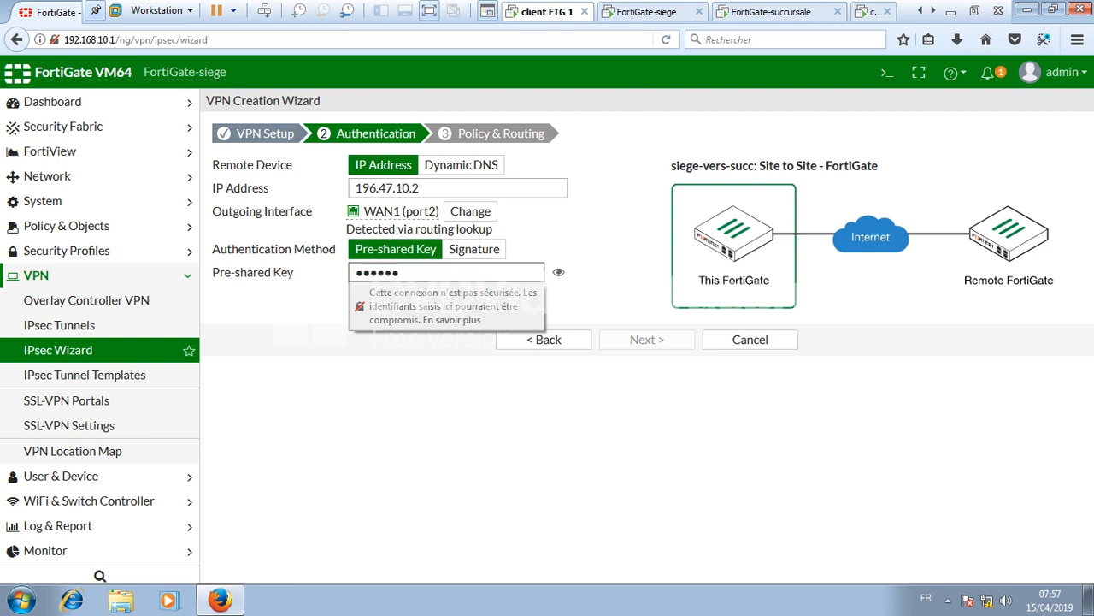
key(BackSpace)
key(BackSpace)
key(BackSpace)
key(BackSpace)
key(BackSpace)
key(BackSpace)
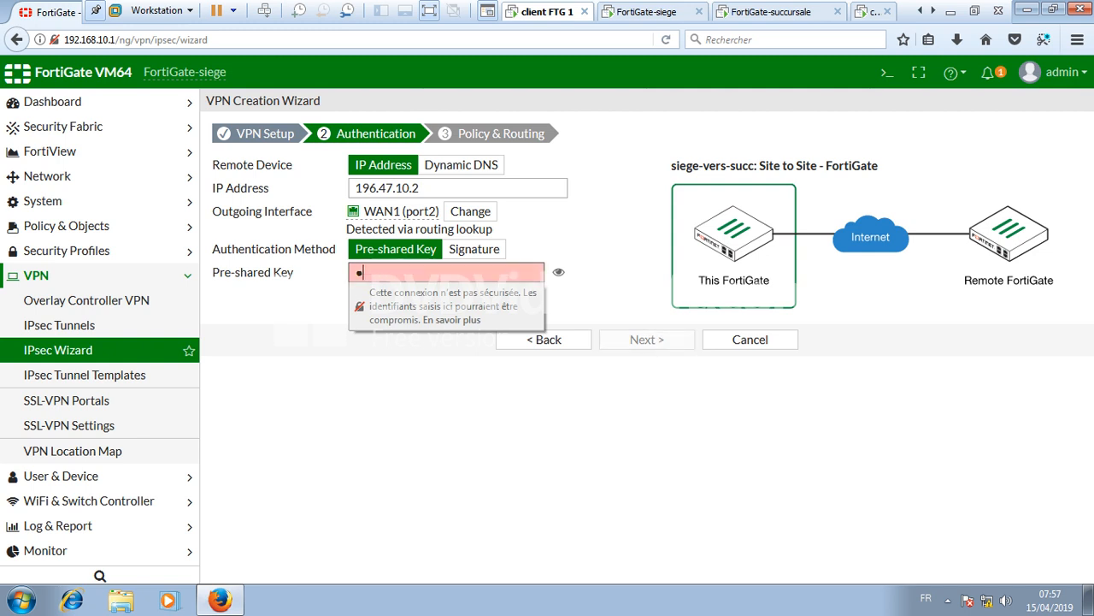
text(******)
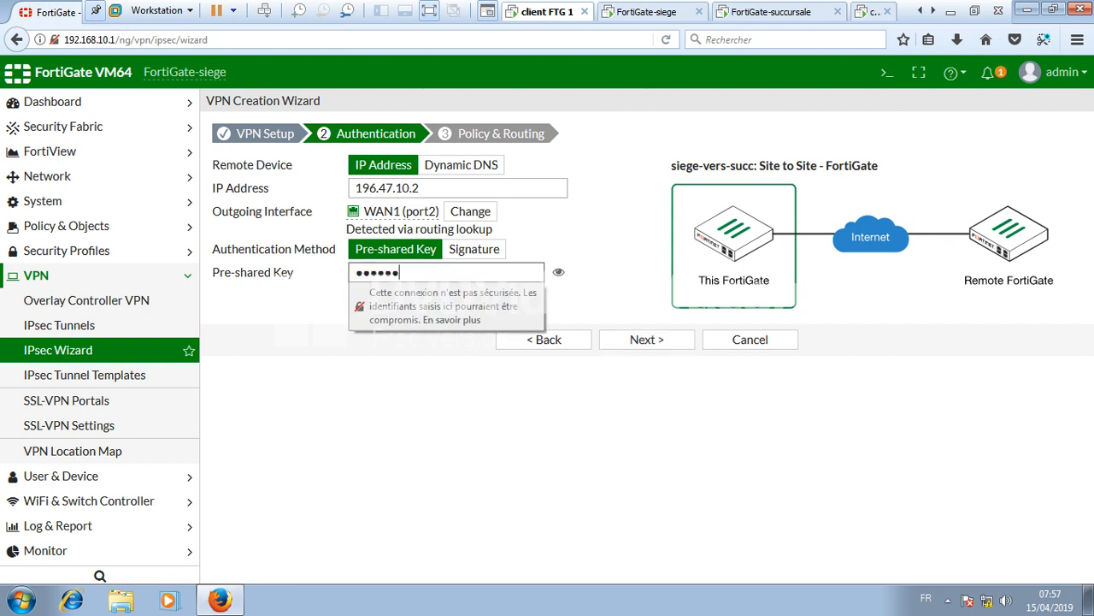
key(Tab)
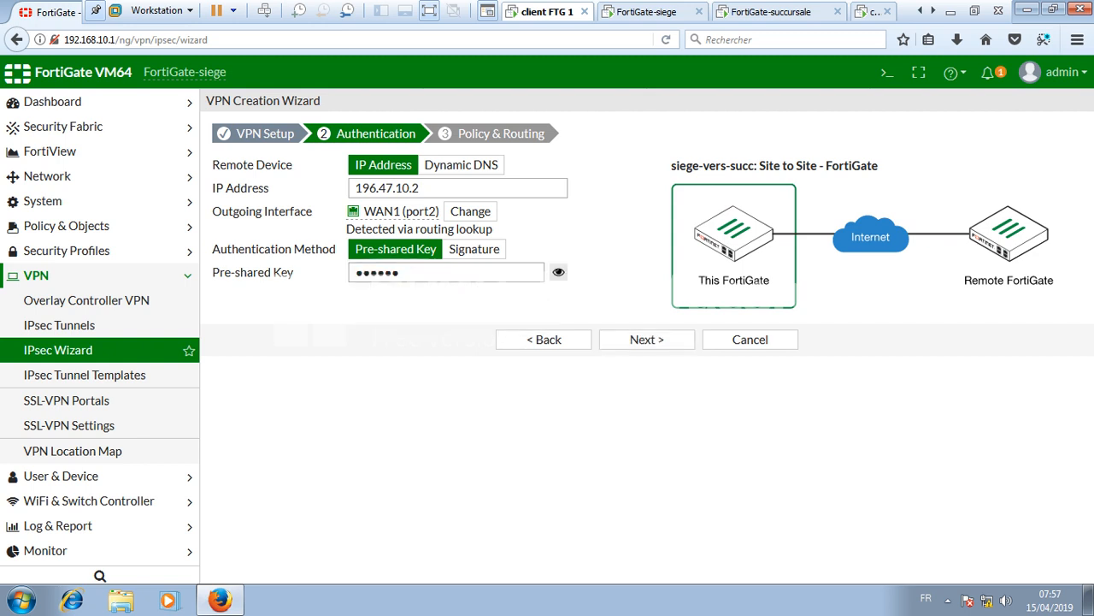
click(559, 272)
click(559, 272)
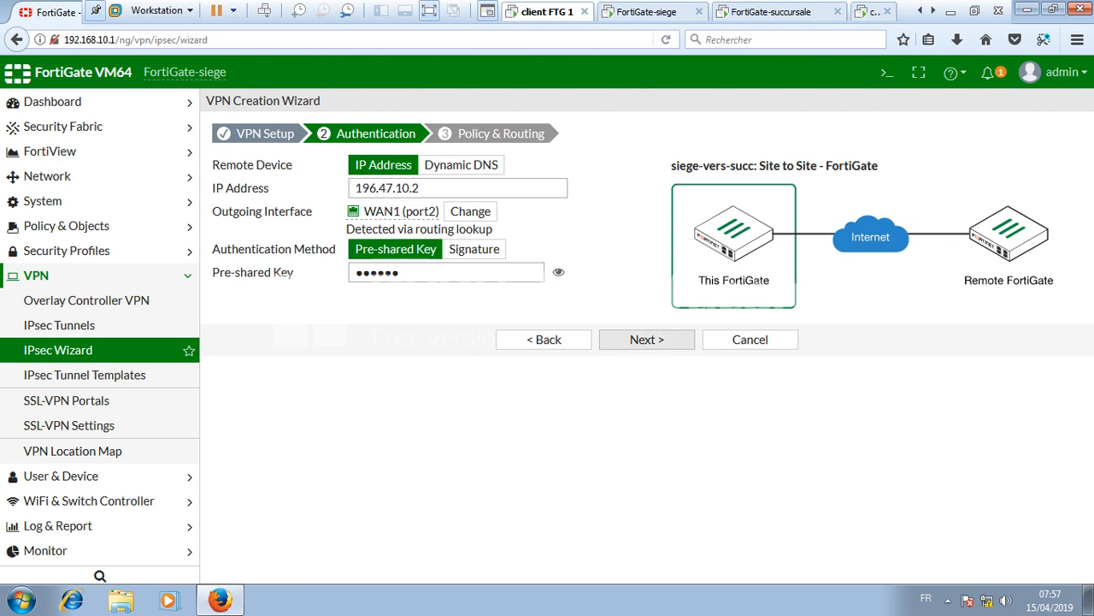
click(646, 339)
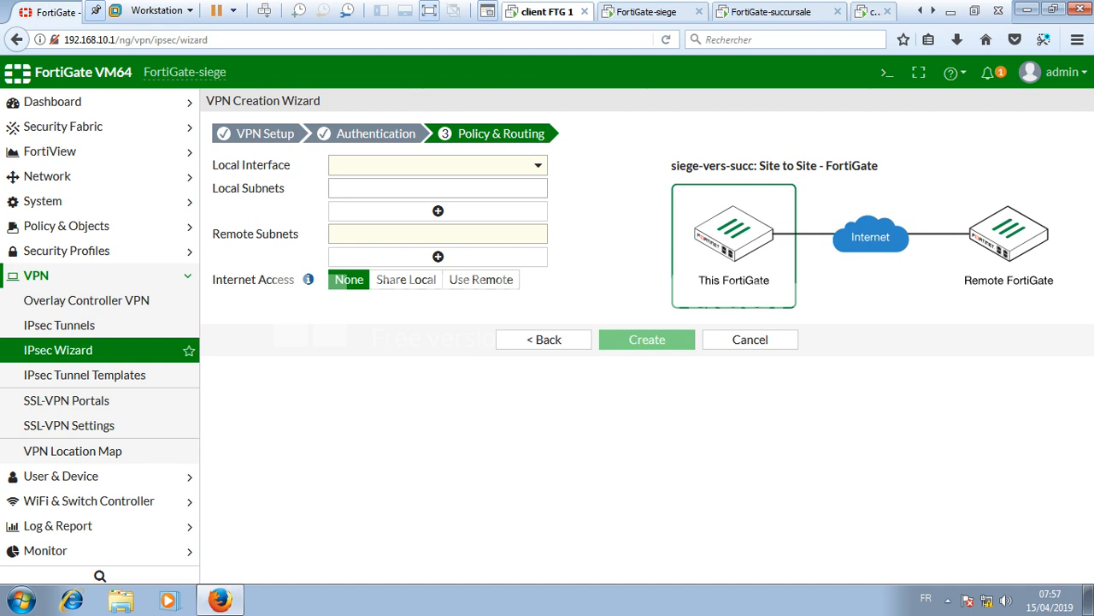
- Create the VPN with local interface port1 and remote subnet 192.168.20.0/24
click(438, 165)
click(371, 212)
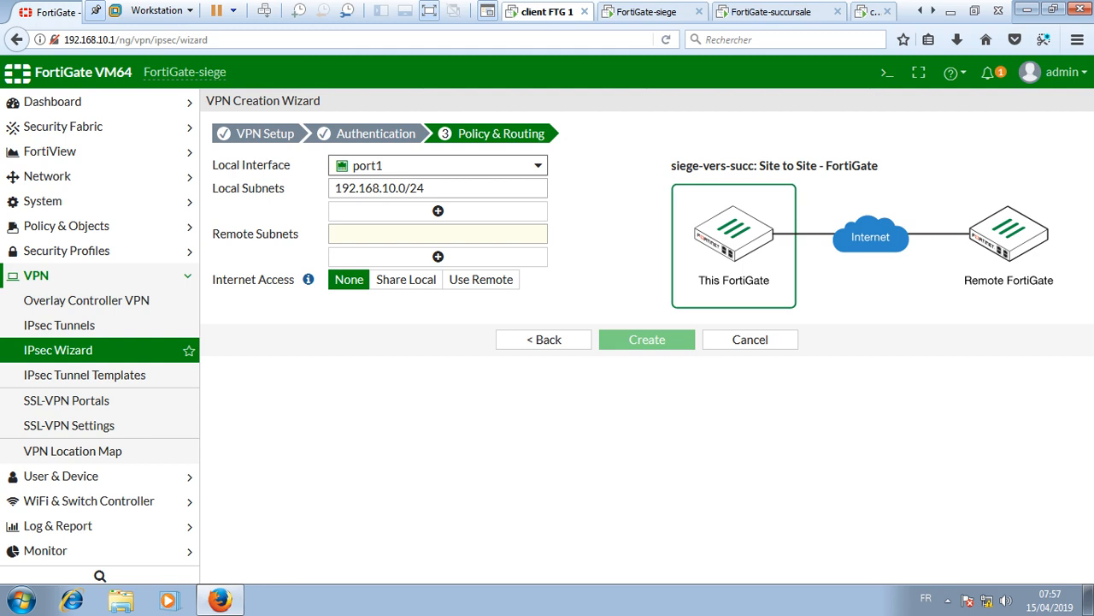
click(438, 234)
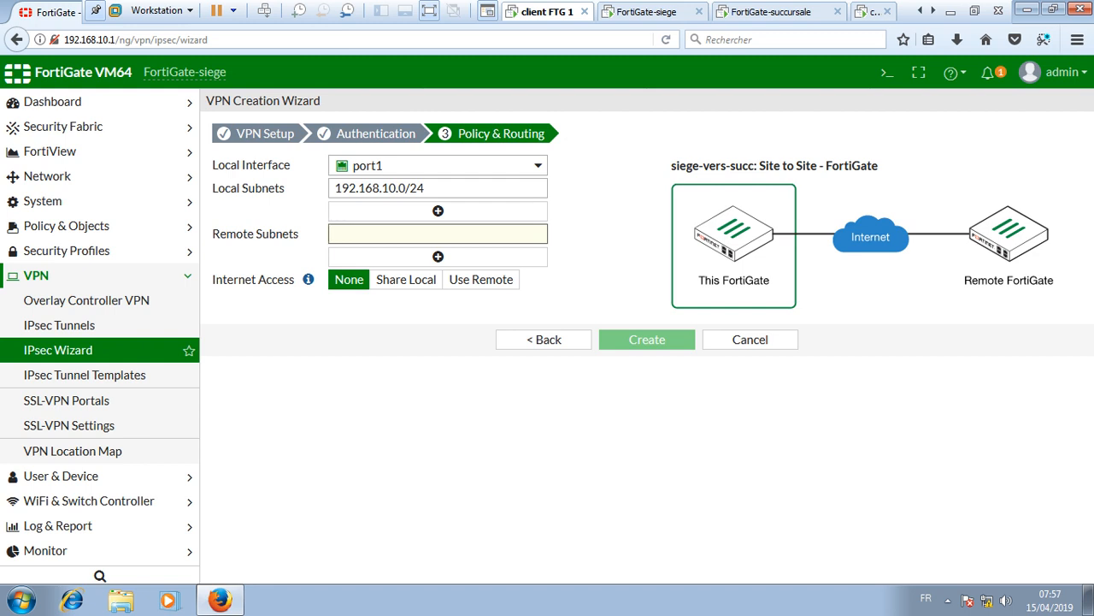
text(192.168)
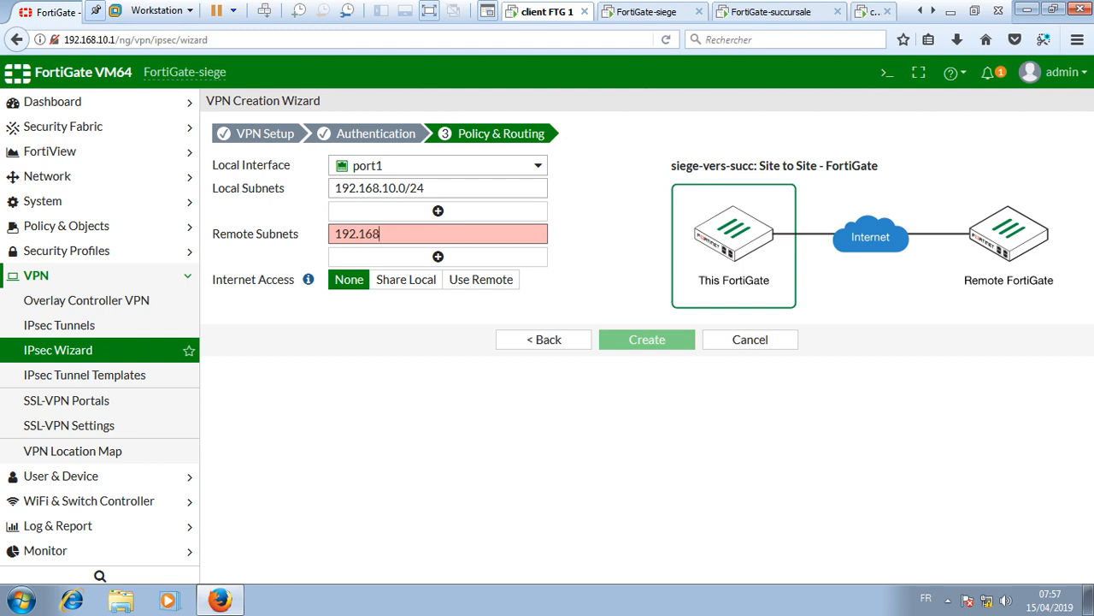
text(.20.0/24)
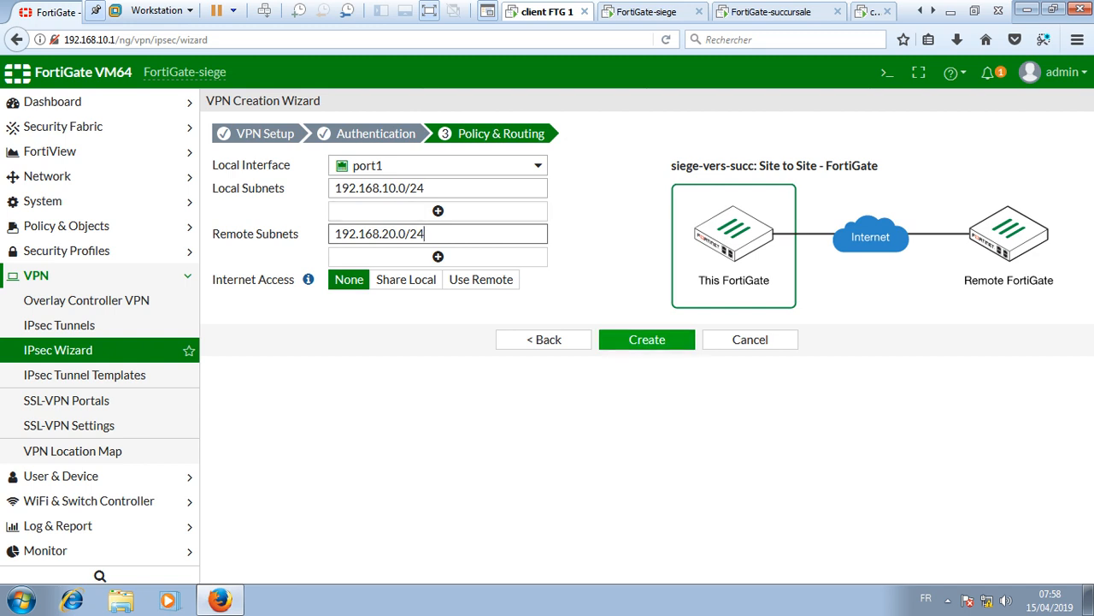
click(647, 339)
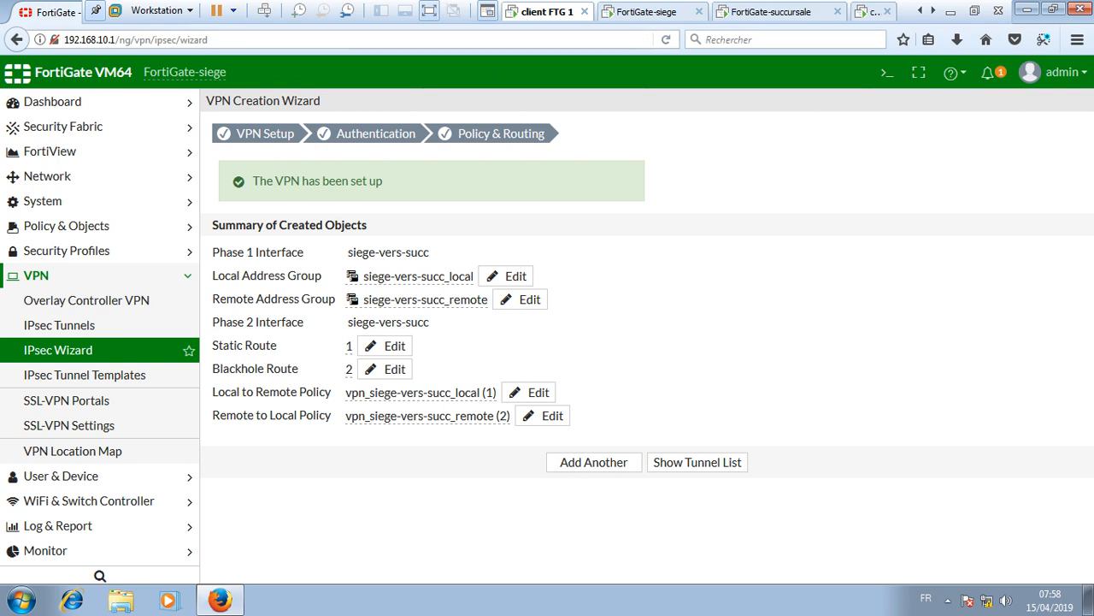
- Switch to the FortiGate-succursale management tab and expand its VPN menu
click(872, 11)
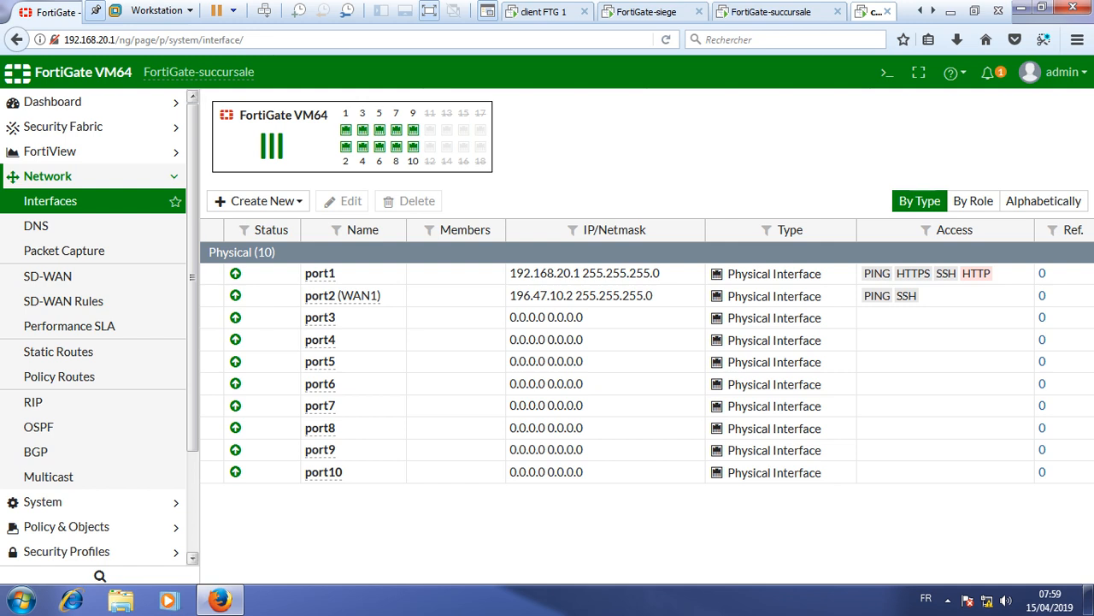
scroll(100, 325, down, 3)
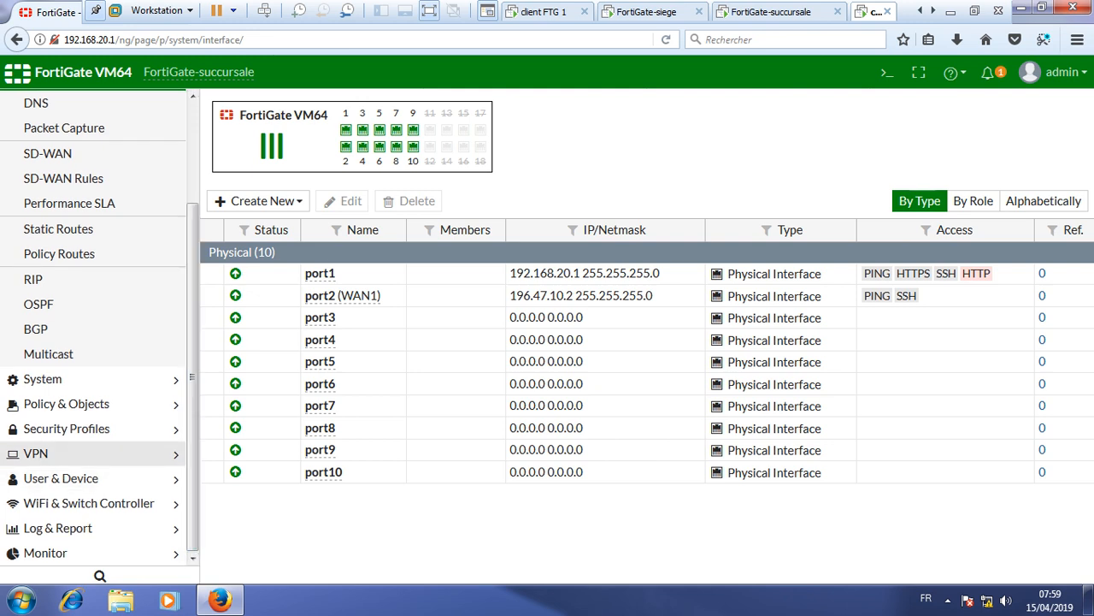
click(51, 453)
- In the IPsec Wizard, name the Site to Site FortiGate VPN 'succ-vers-siege' and continue
click(58, 350)
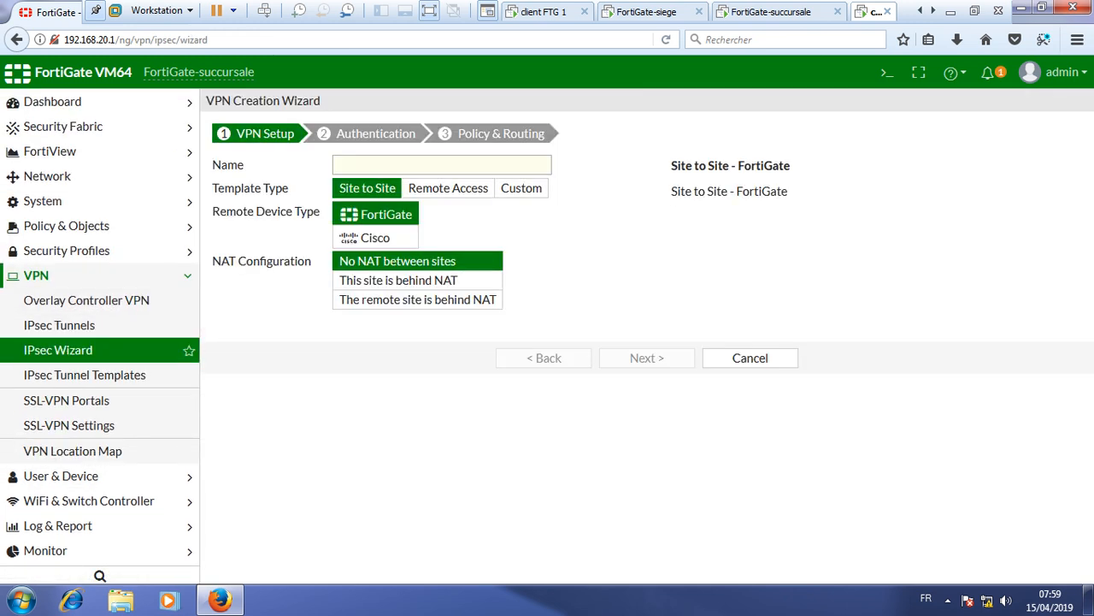
click(442, 165)
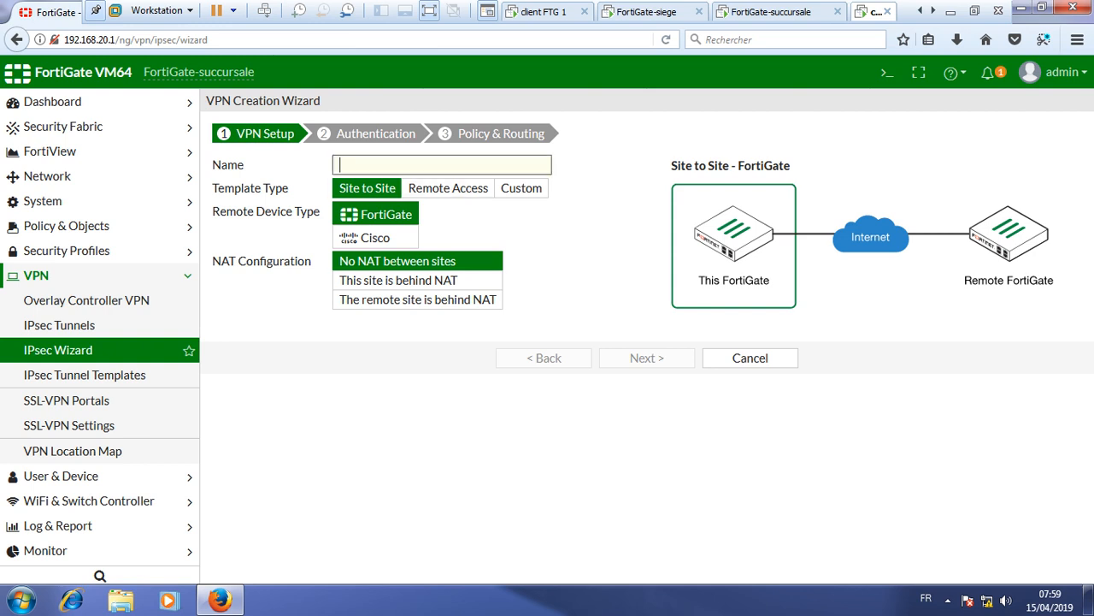
text(succ-vers-s)
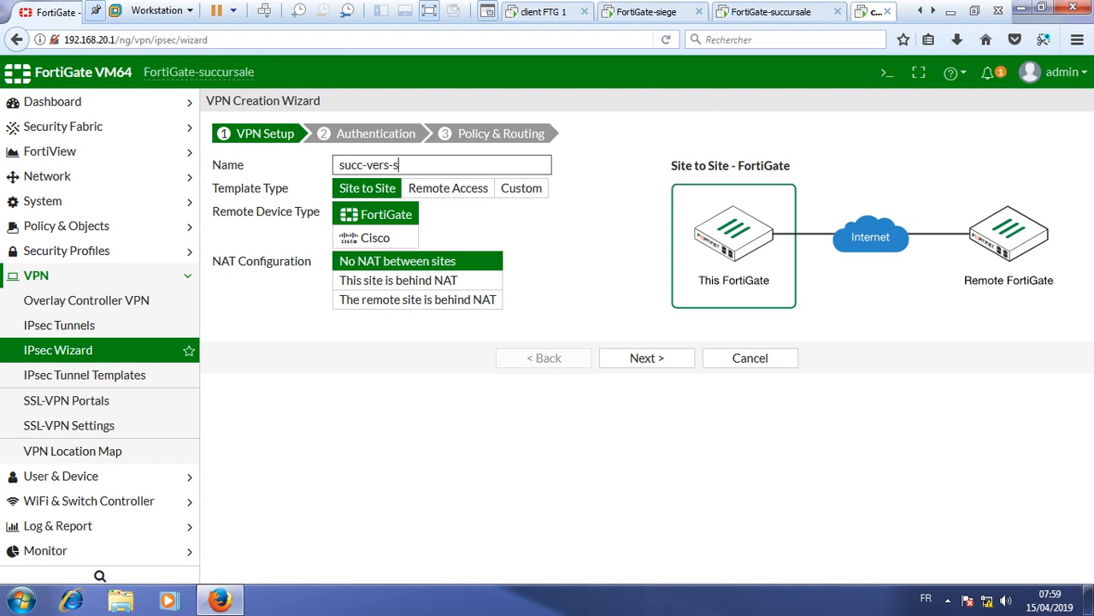
text(iege)
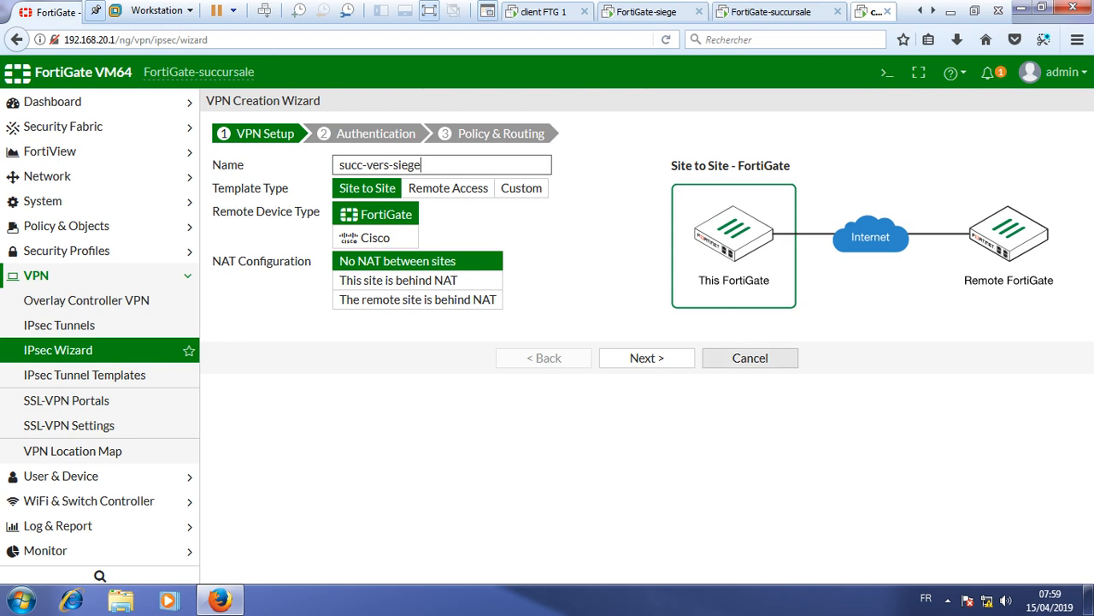
click(646, 358)
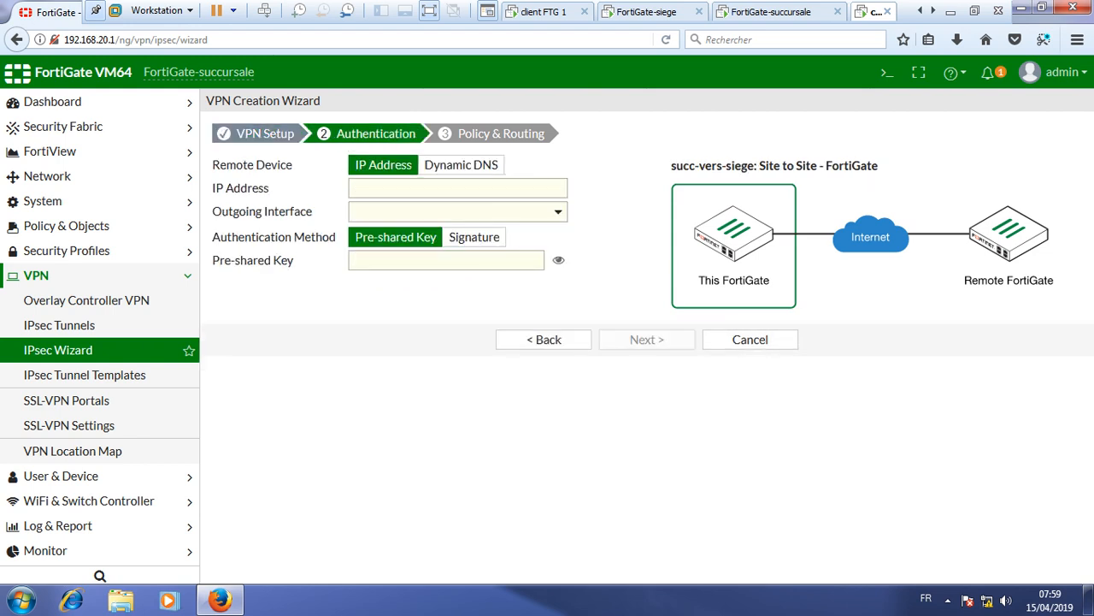
- Set the remote gateway IP address to 196.47.10.1 so WAN1 (port2) is used
click(458, 188)
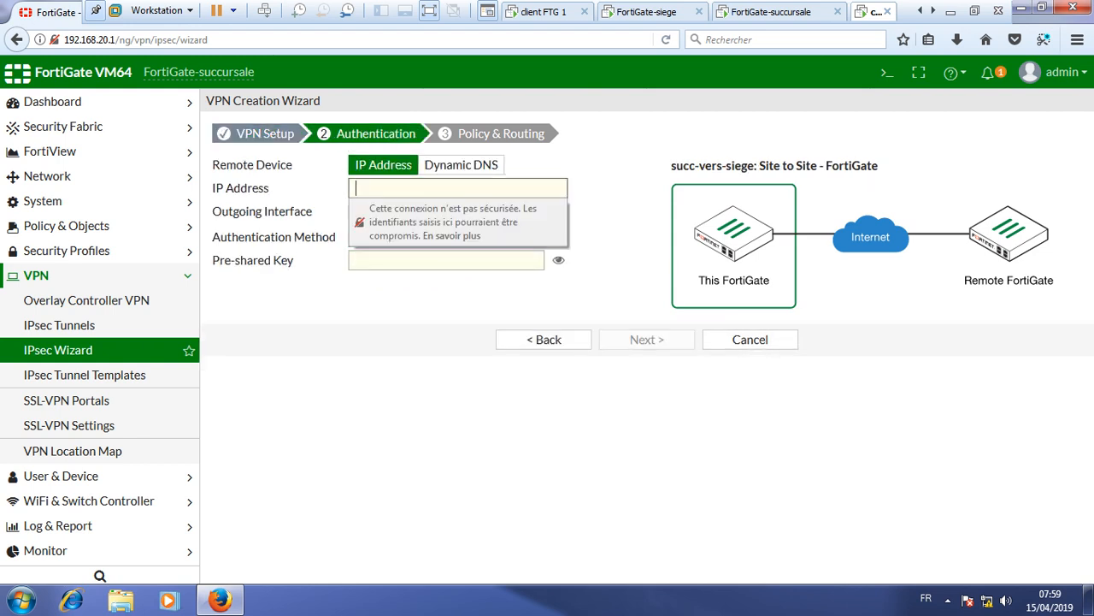
text(196.47.10.)
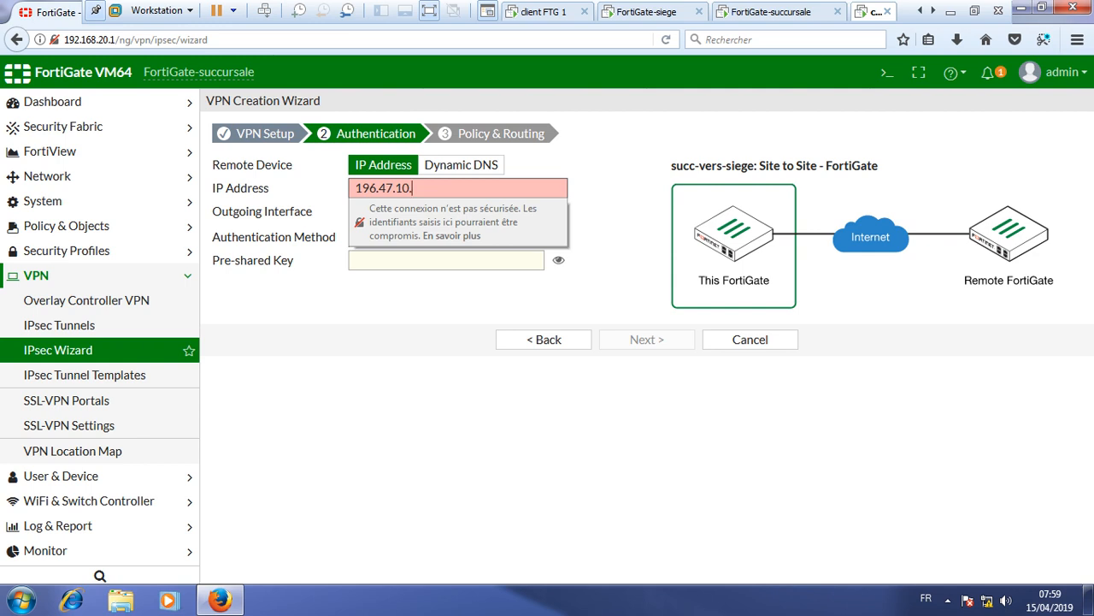
text(1)
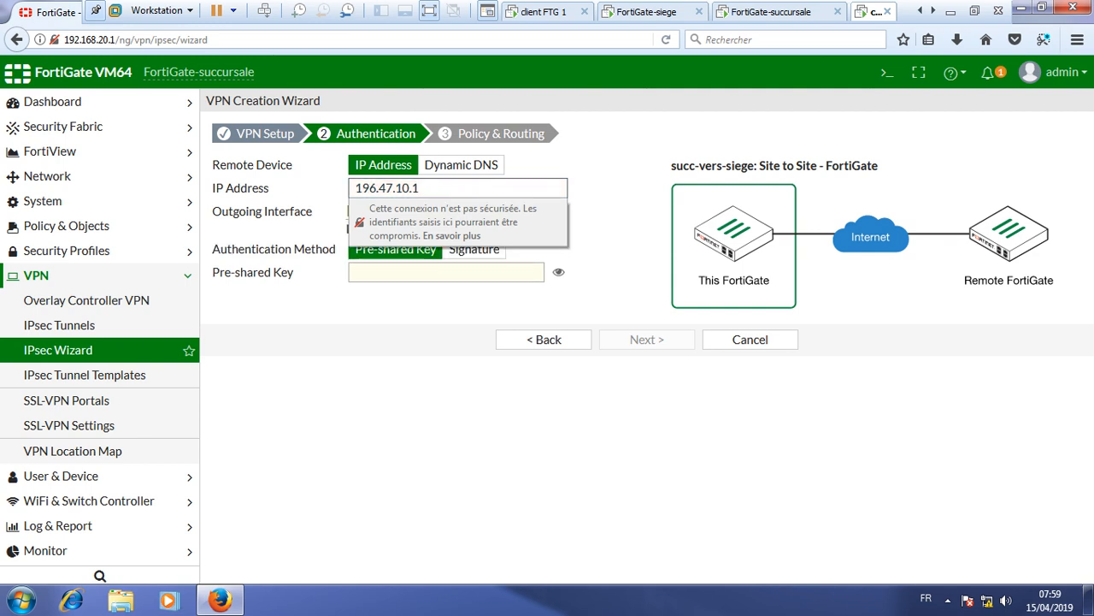
click(598, 224)
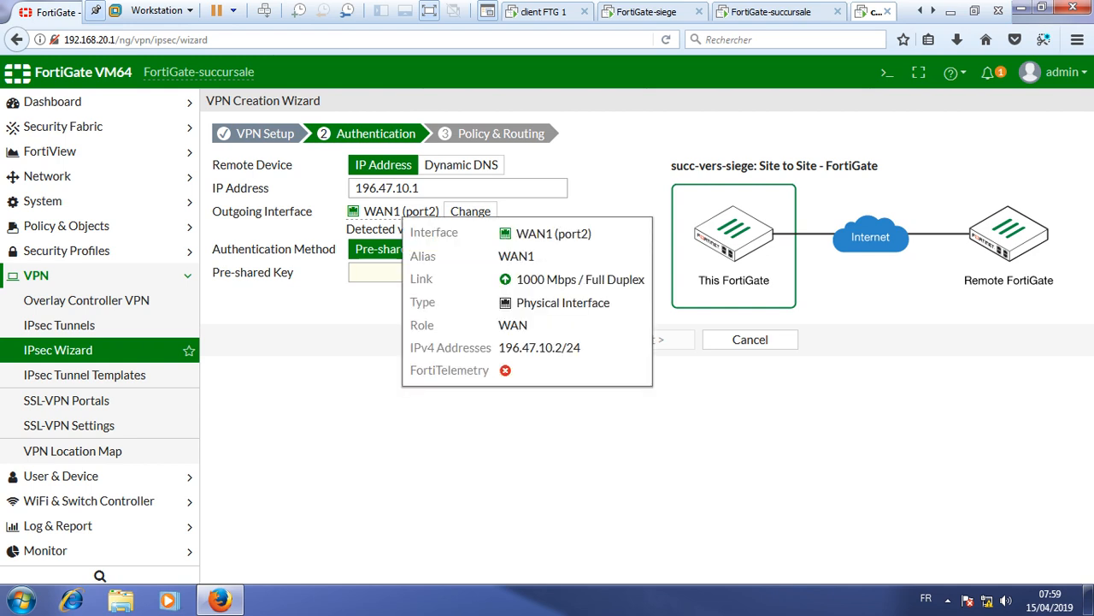
- Type the pre-shared key, check it in plain text, and advance to Policy & Routing
mouse_move(419, 214)
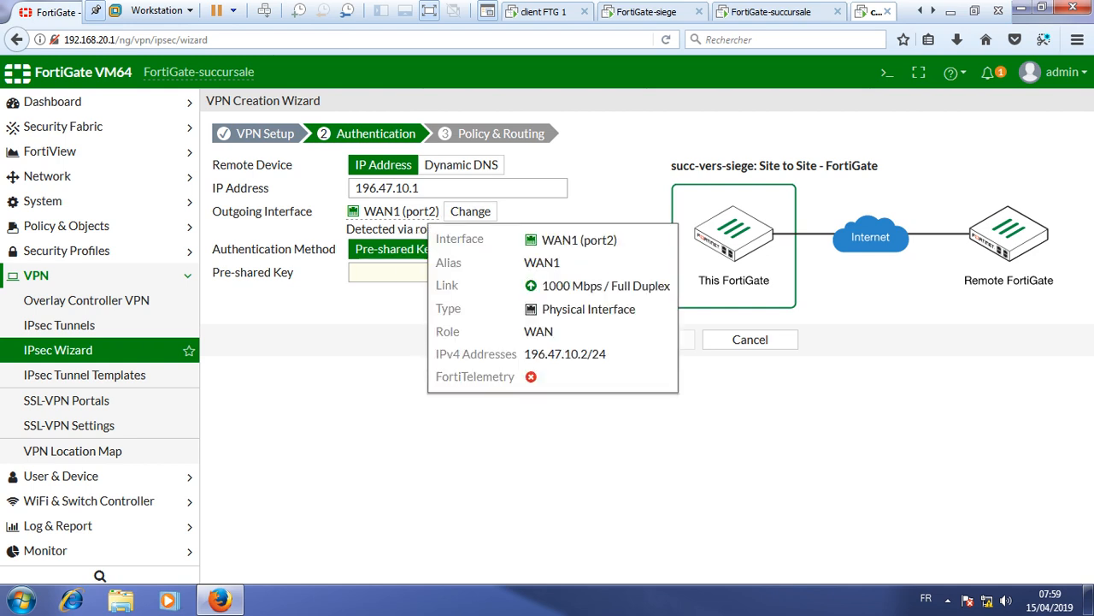
click(432, 272)
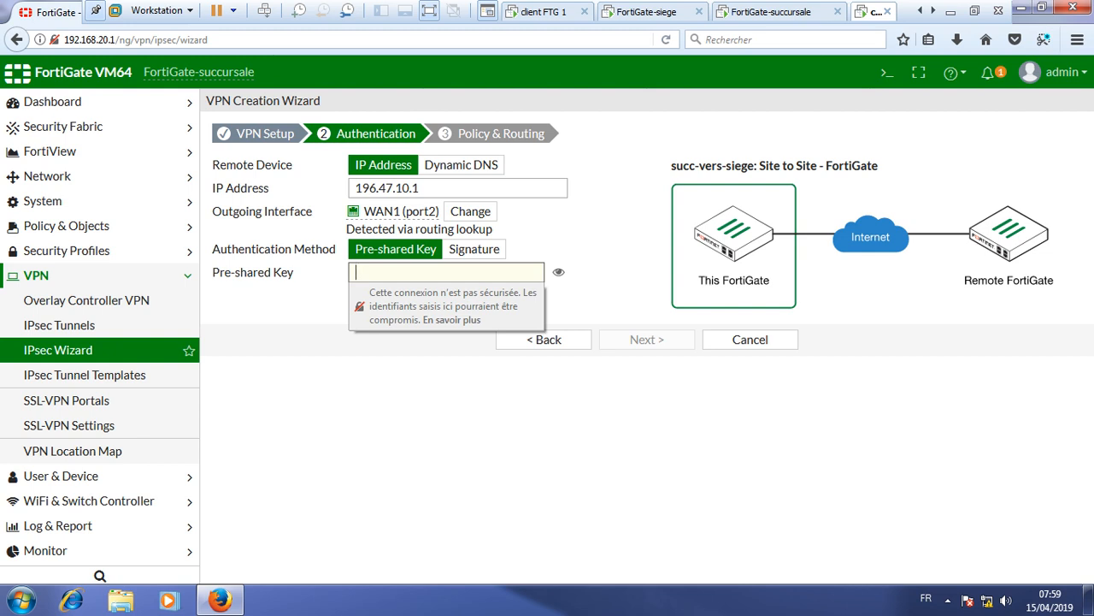
text(123456)
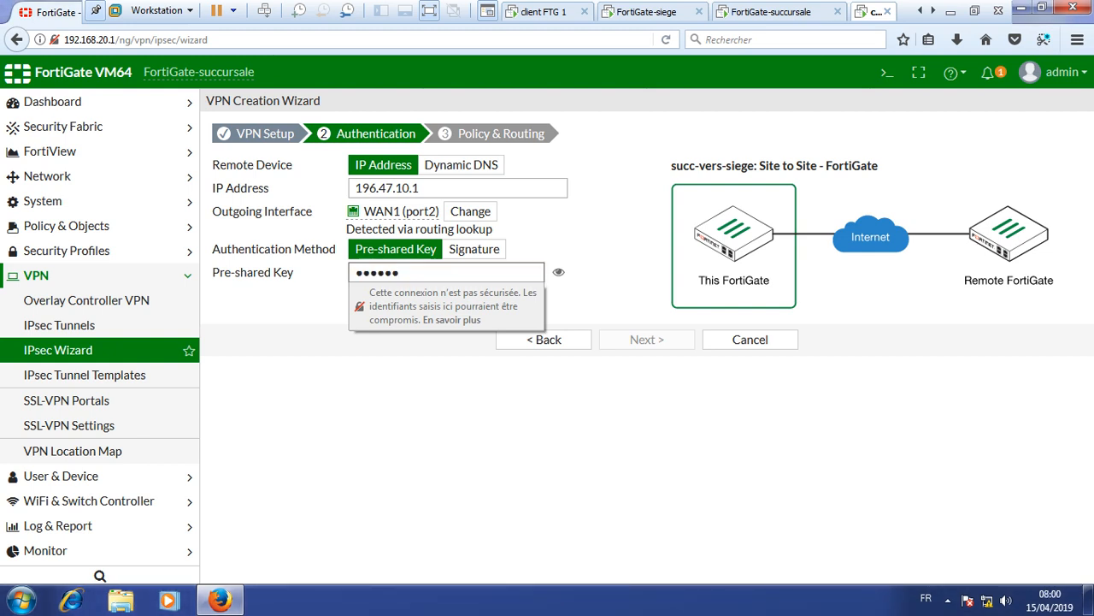
key(Tab)
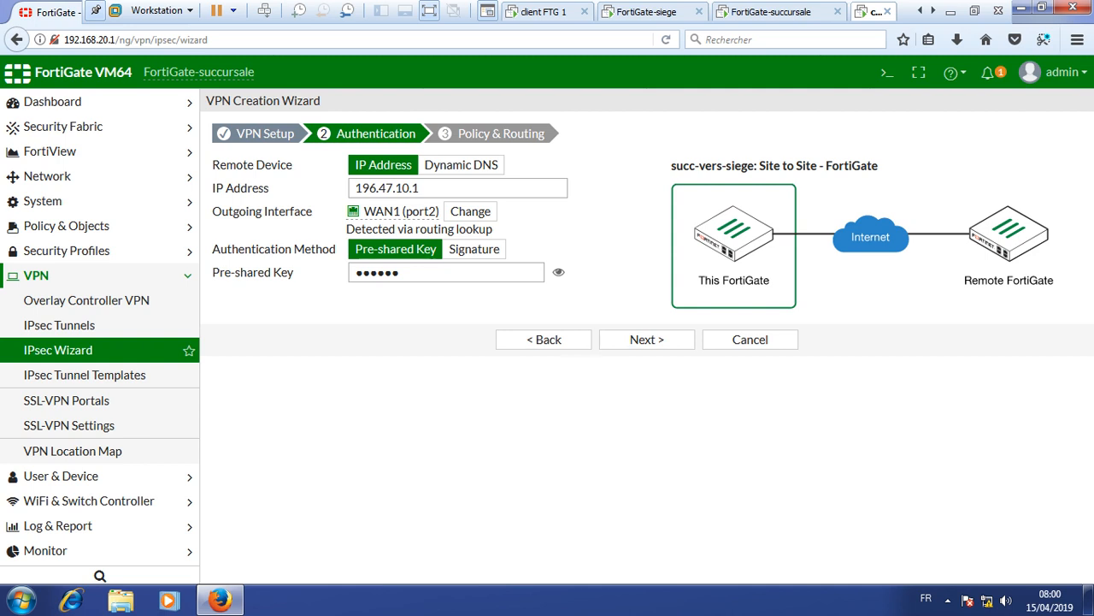
click(558, 272)
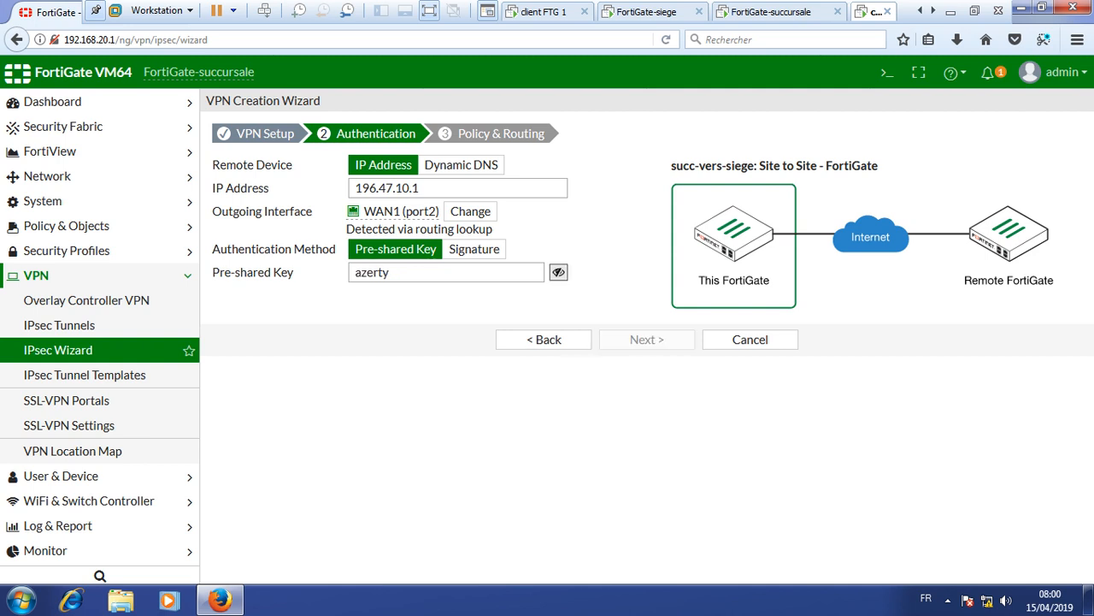
click(558, 272)
click(646, 340)
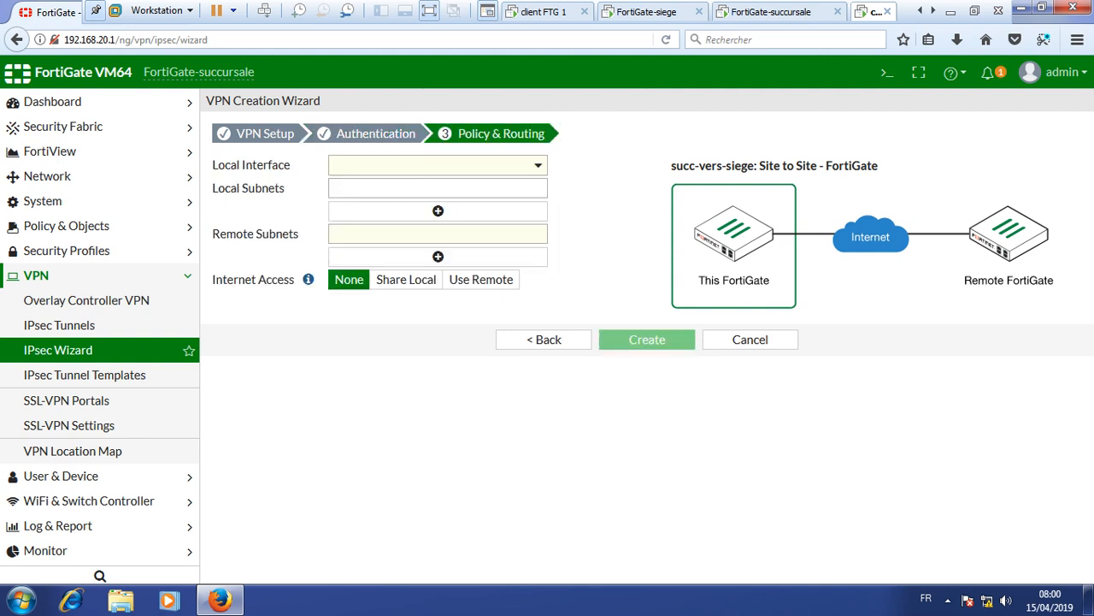
- Create the VPN with local interface port1 and remote subnet 192.168.10.0/24
click(438, 165)
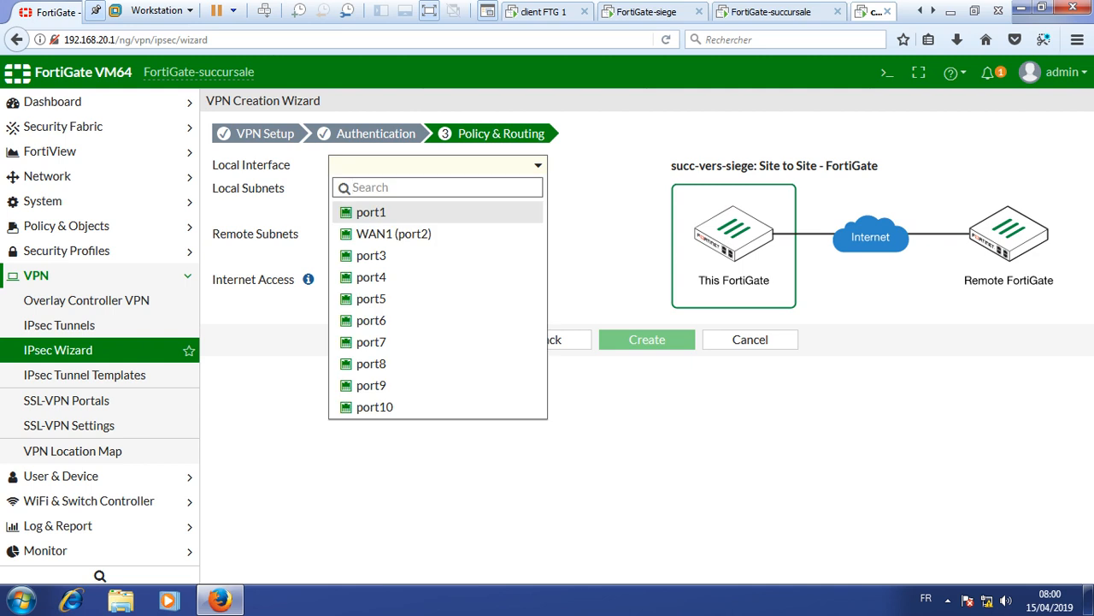
click(371, 212)
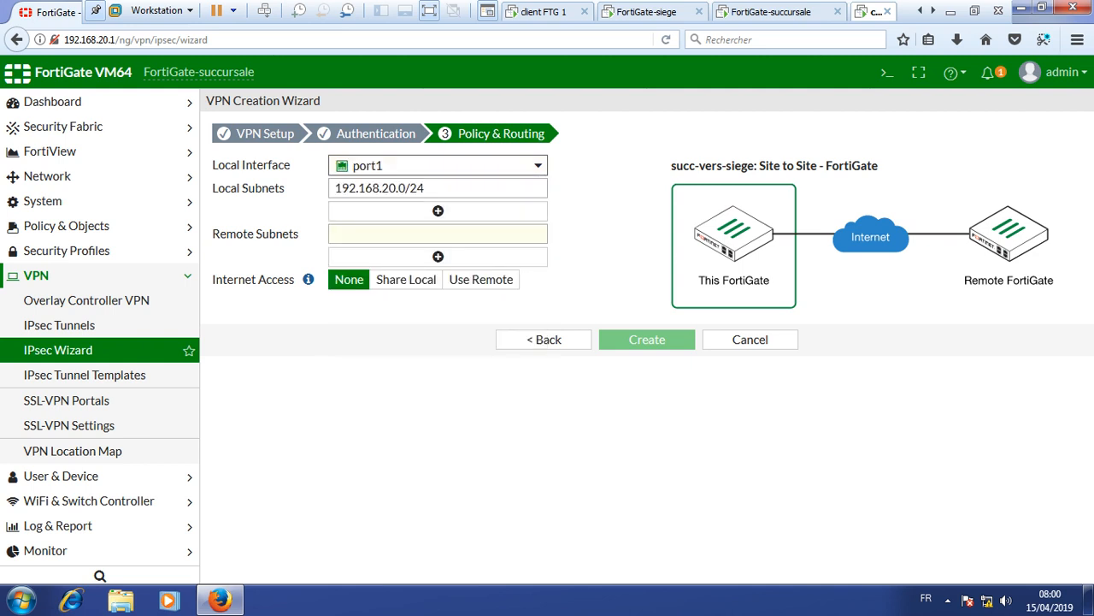
click(437, 233)
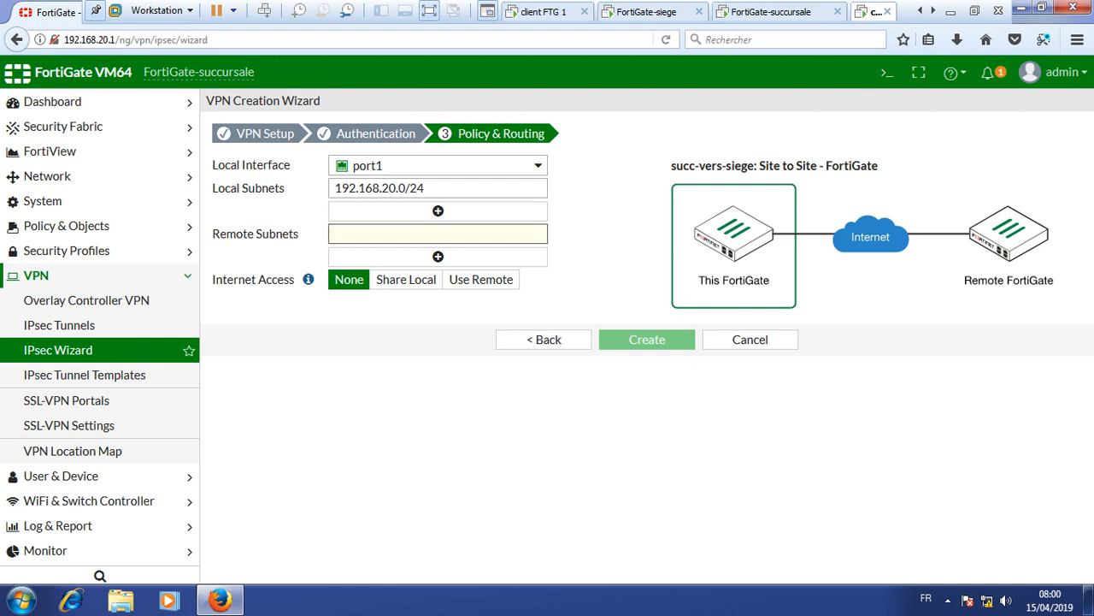
text(192.168)
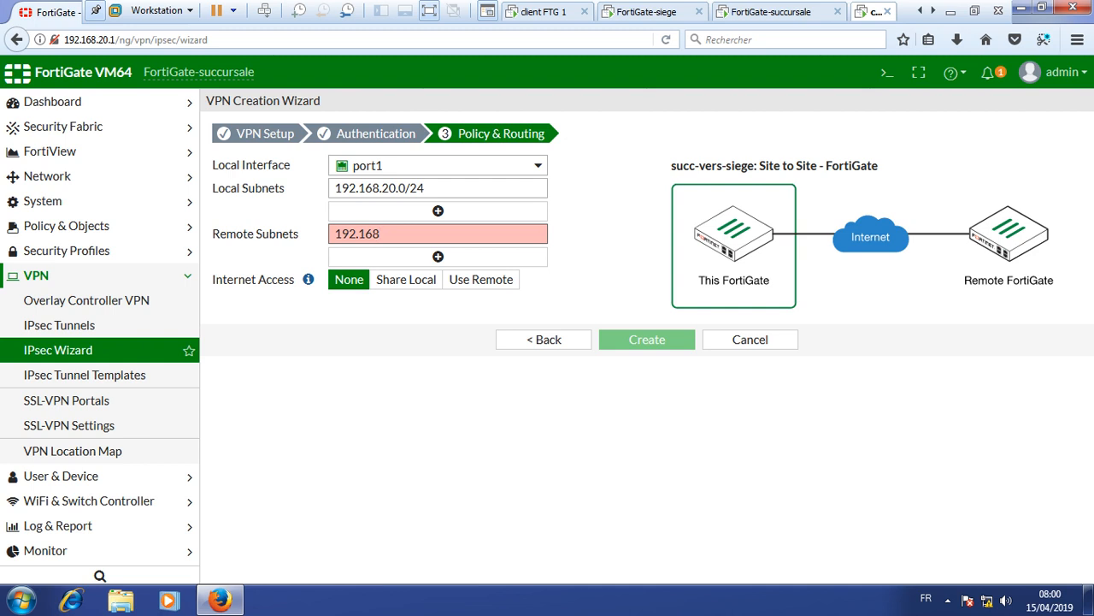
text(.10.0/24)
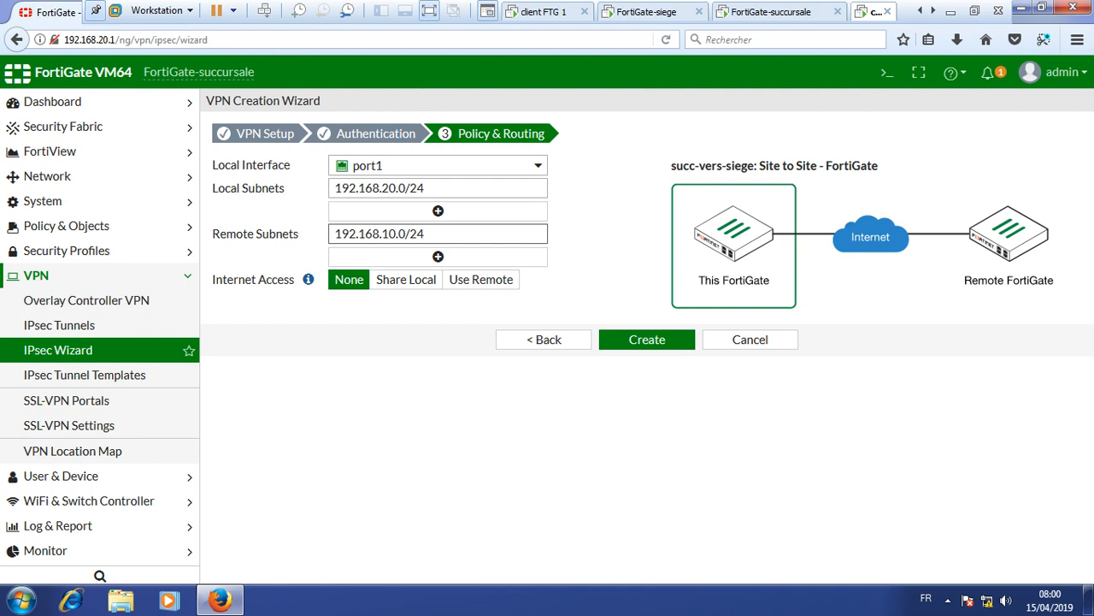
click(647, 340)
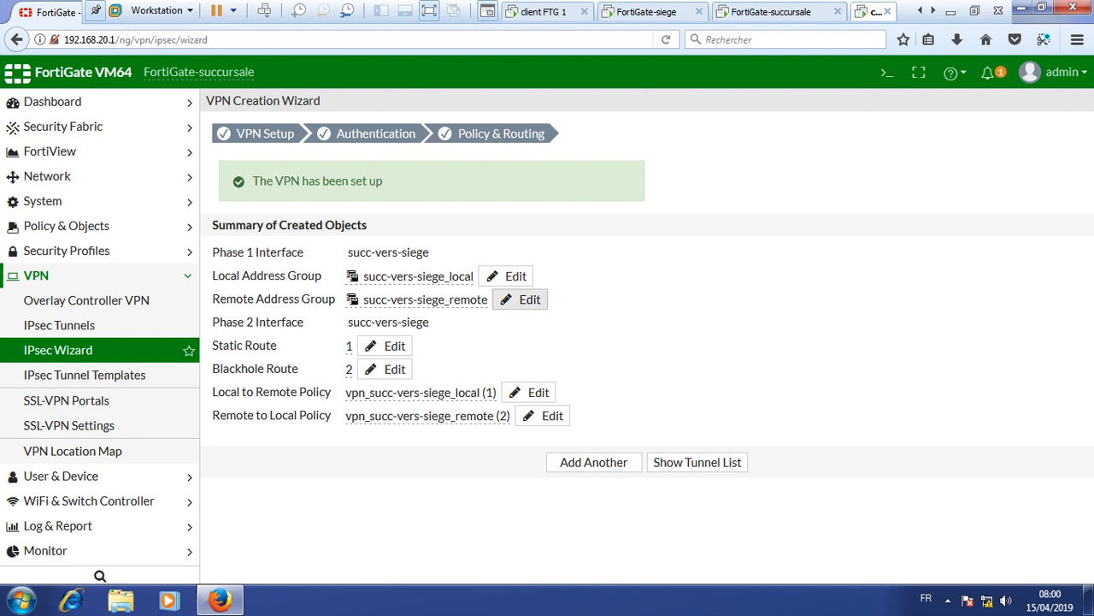
- Review the IPv4 policies, expanding the port1 to succ-vers-siege rule
click(66, 225)
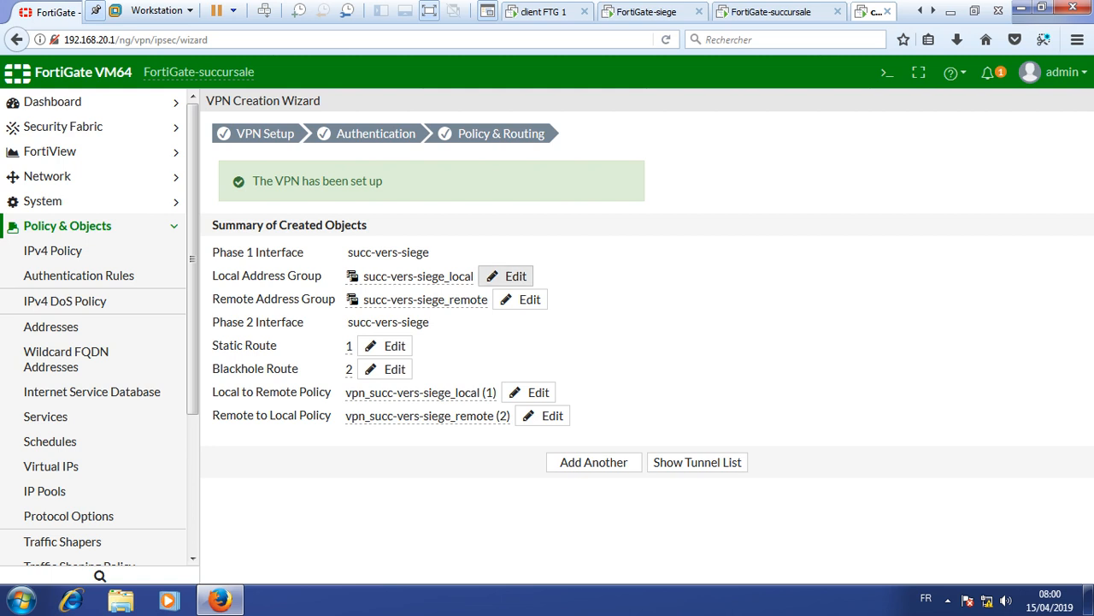
click(53, 250)
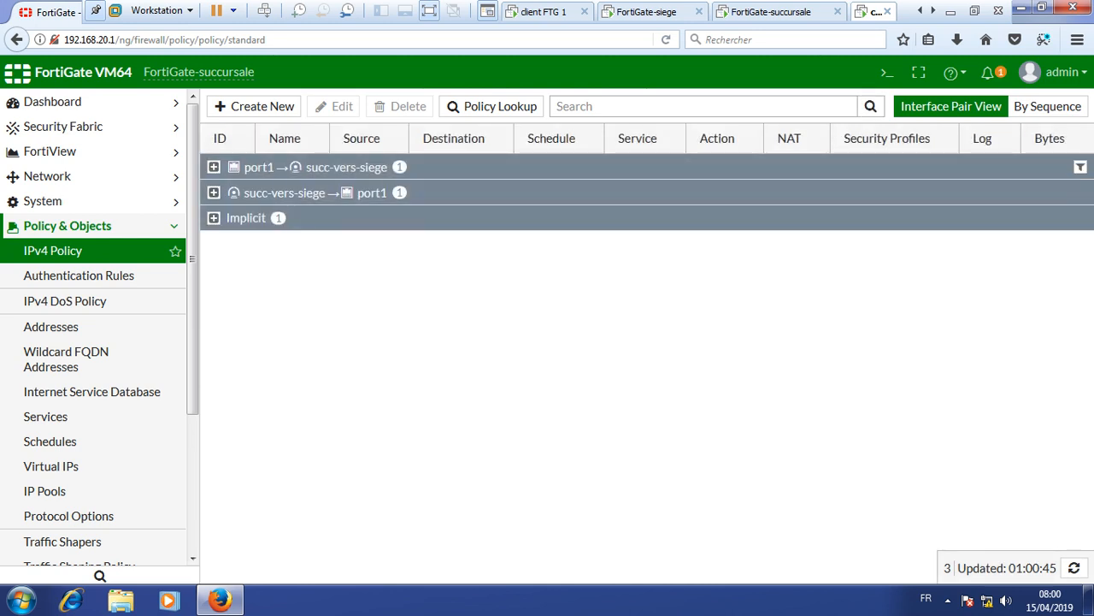
click(214, 167)
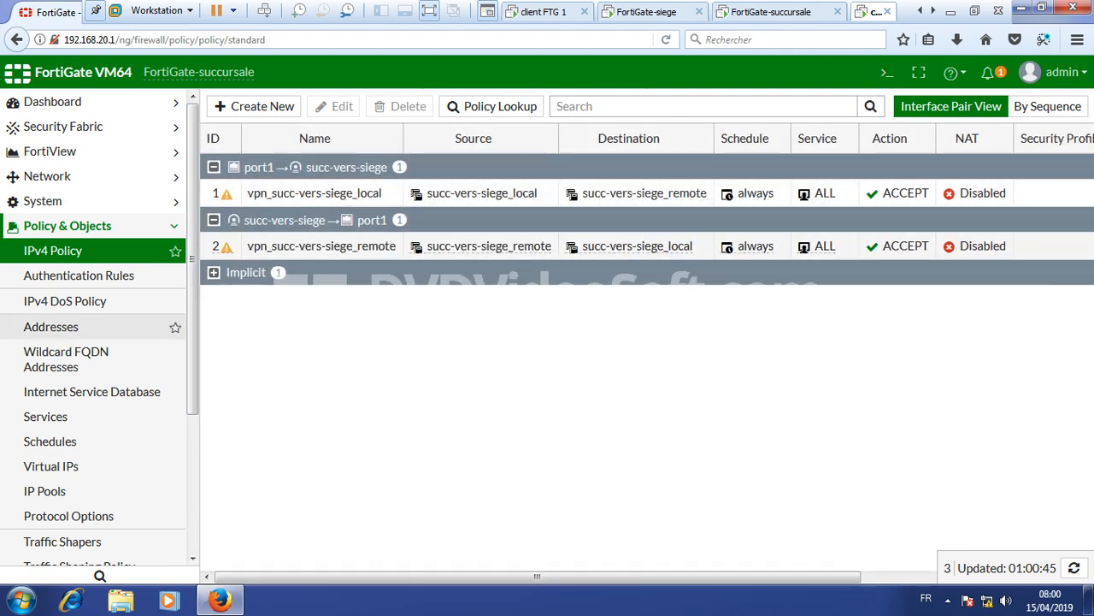
- Open the IPsec Monitor, showing succ-vers-siege to 196.47.10.1 as Down
scroll(100, 328, down, 4)
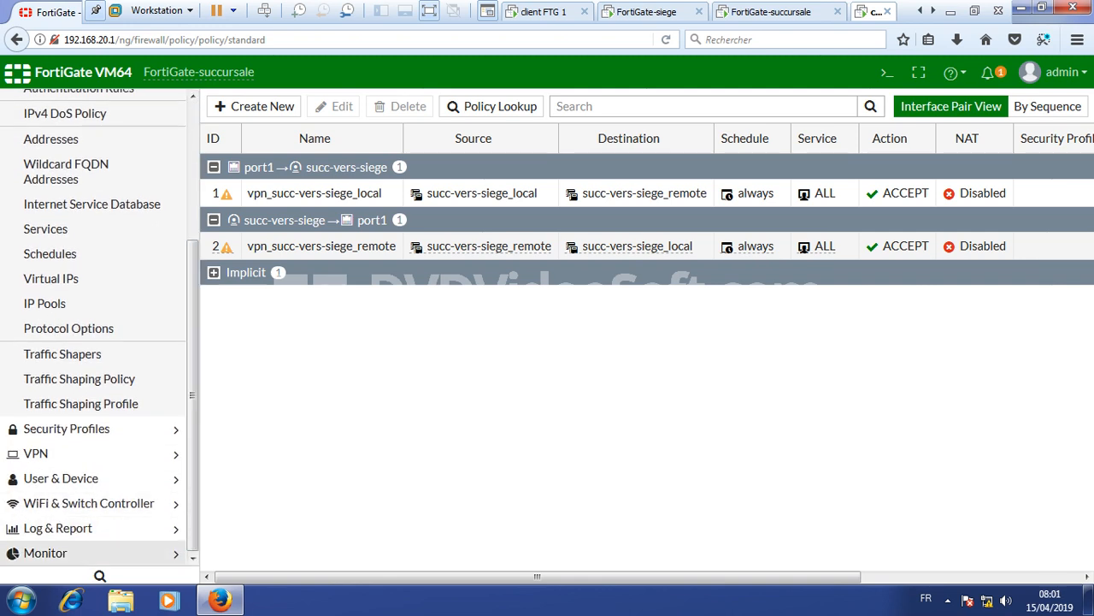
click(45, 553)
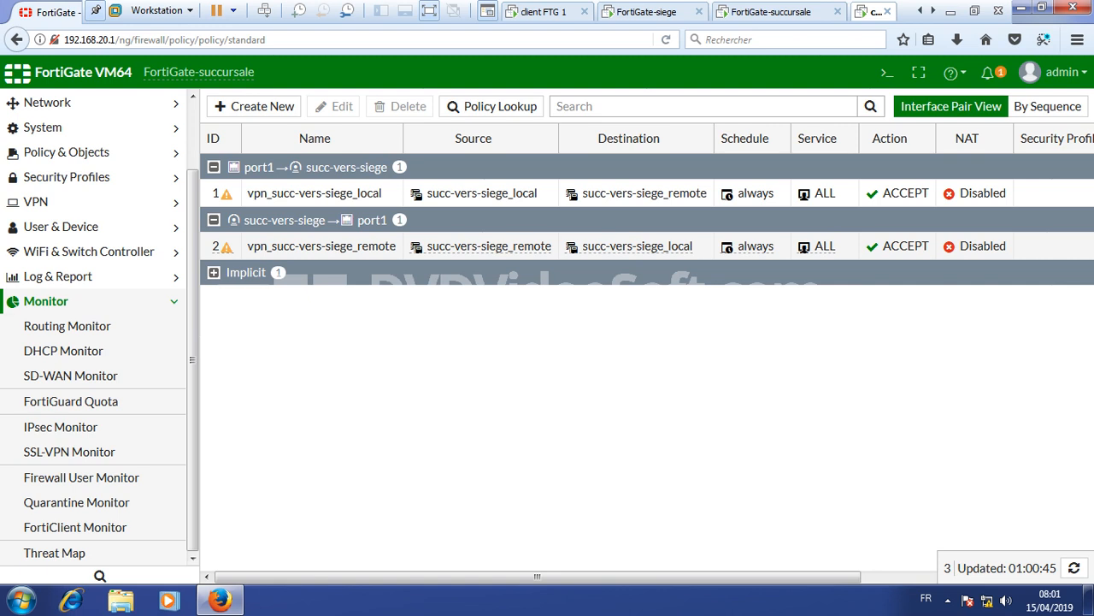
click(60, 427)
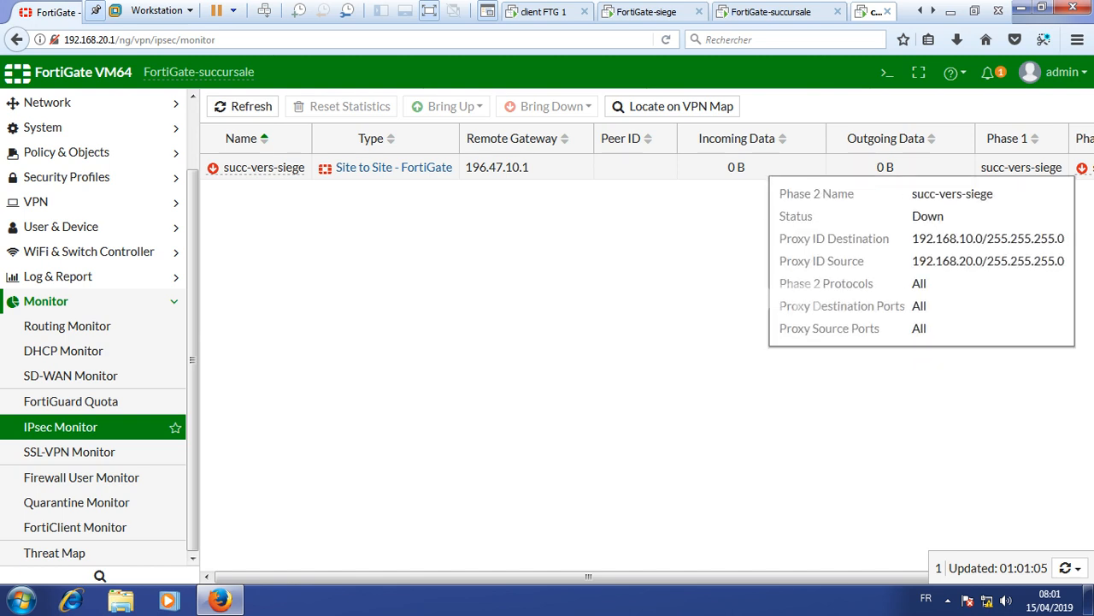
- Show all phase 2 selectors of the succ-vers-siege tunnel on the branch firewall
click(1082, 168)
right_click(1083, 168)
mouse_move(1009, 202)
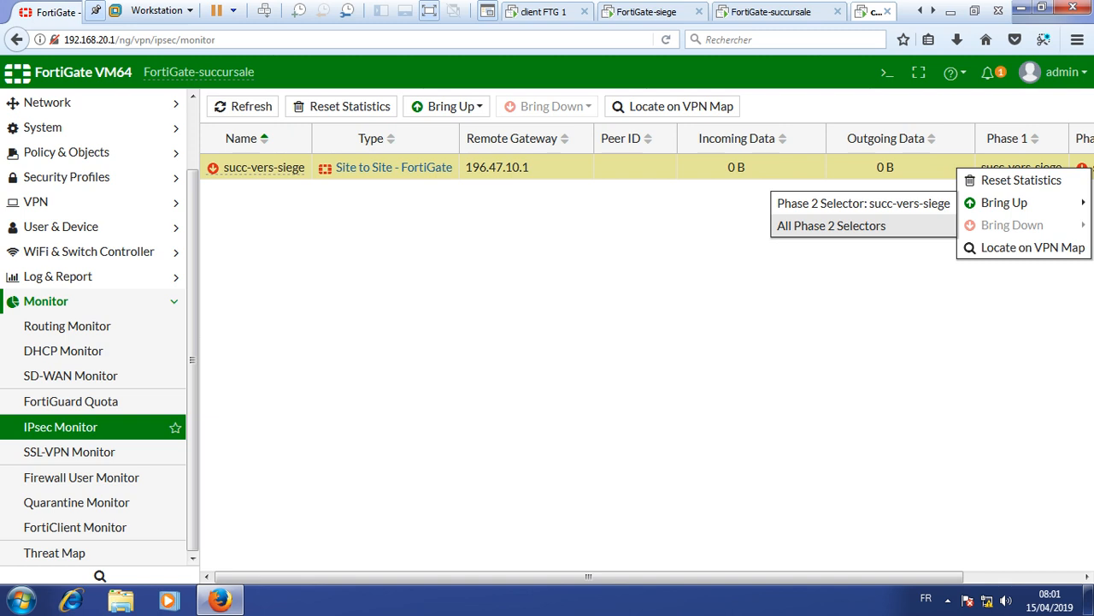
click(831, 226)
mouse_move(1083, 168)
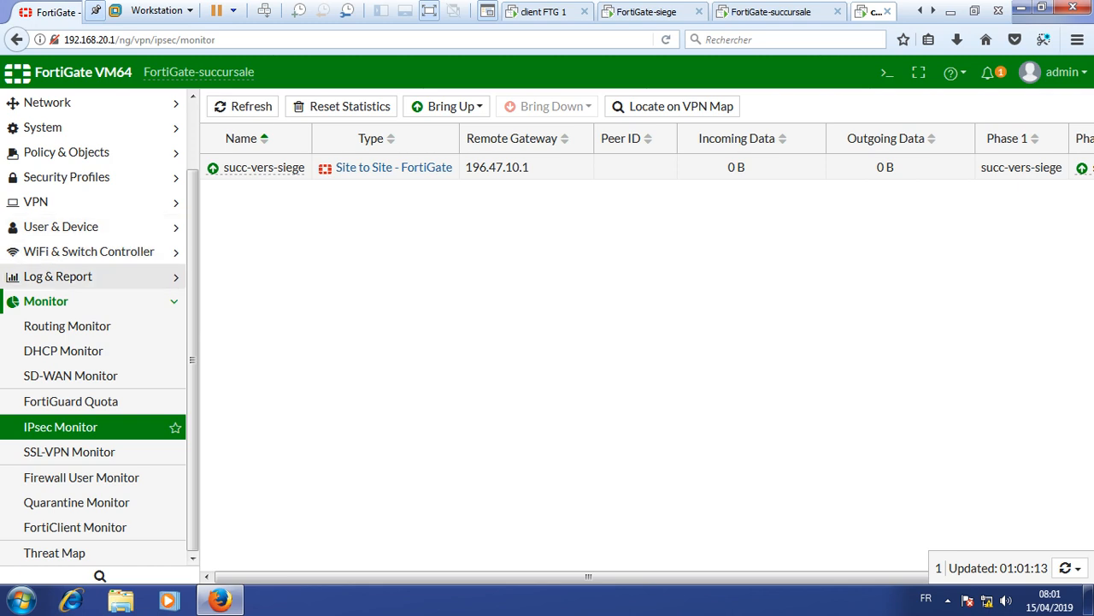
- Review FortiGate-succursale's IPv4 policy list, then switch to the client FTG 1 VM
click(67, 151)
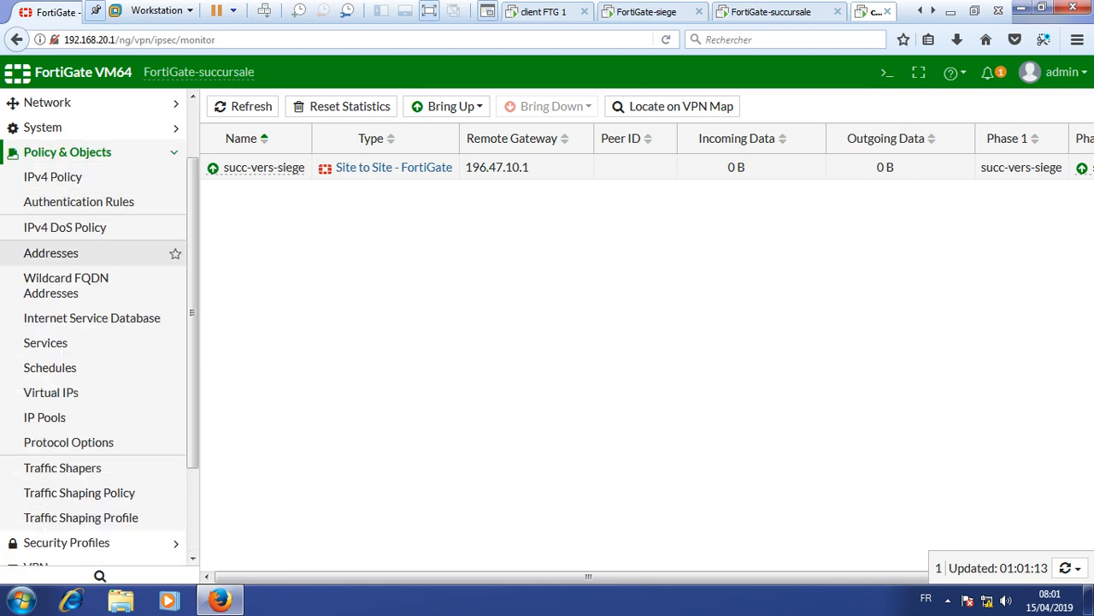
click(53, 176)
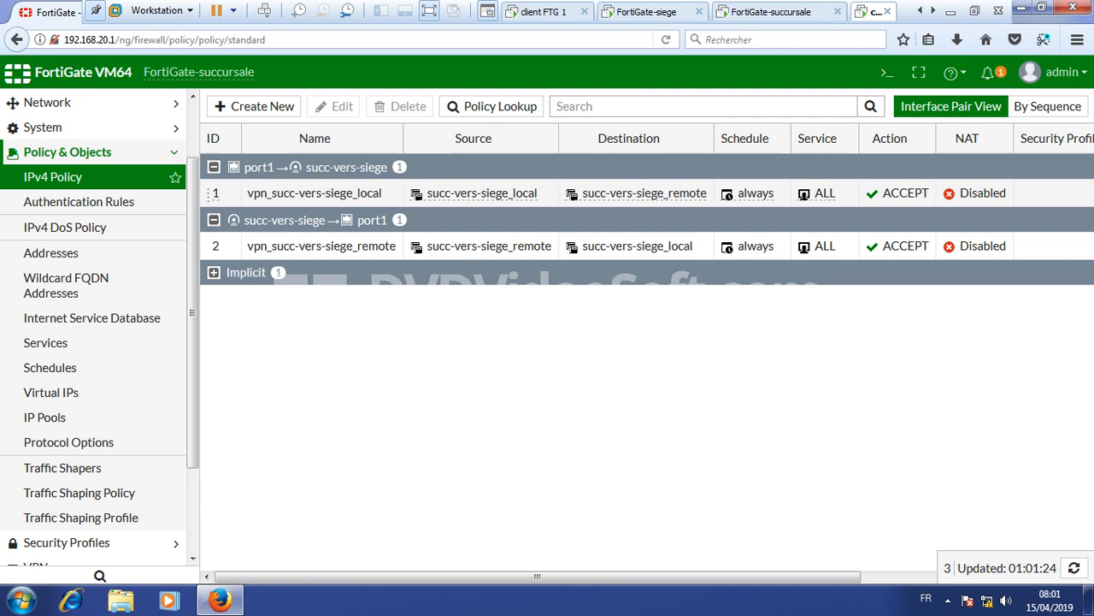
click(545, 12)
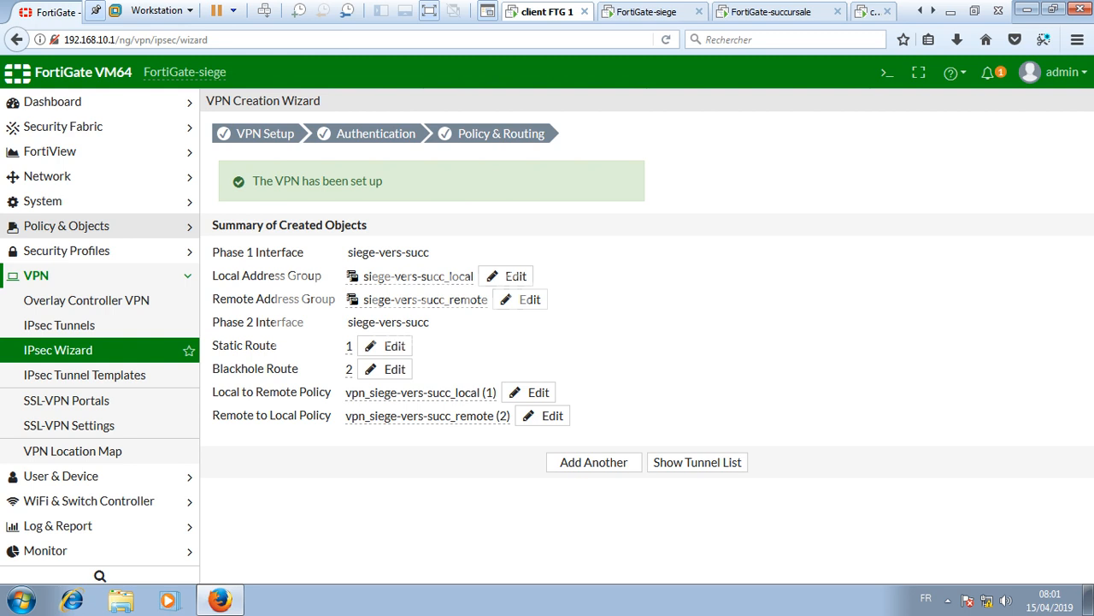
- Check the siege firewall's IPv4 policies, then view its IPsec Monitor showing siege-vers-succ Up
click(67, 226)
click(53, 251)
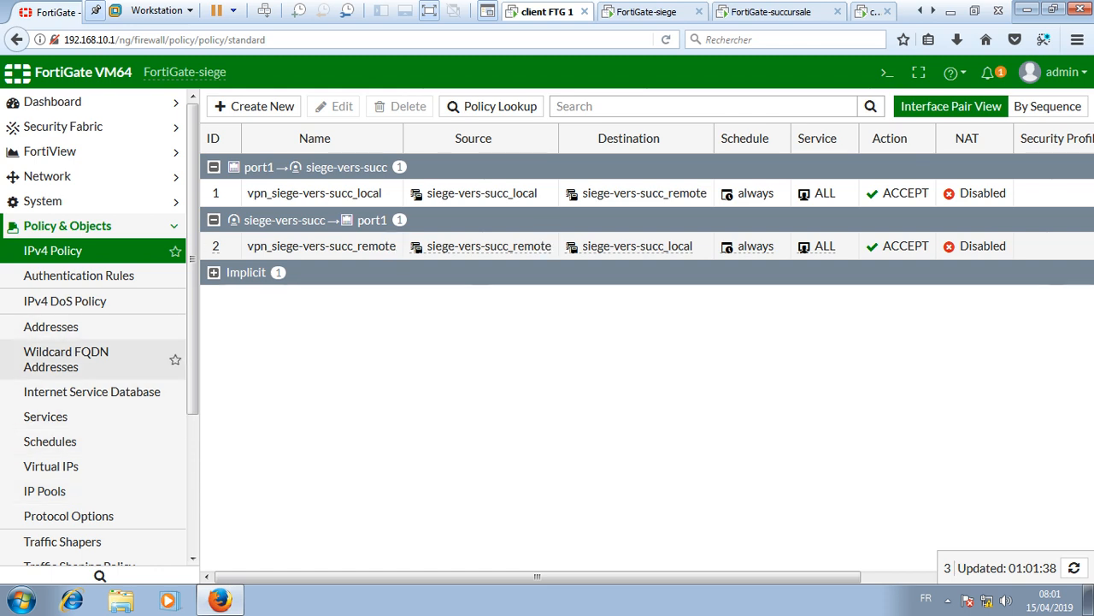
scroll(95, 342, down, 4)
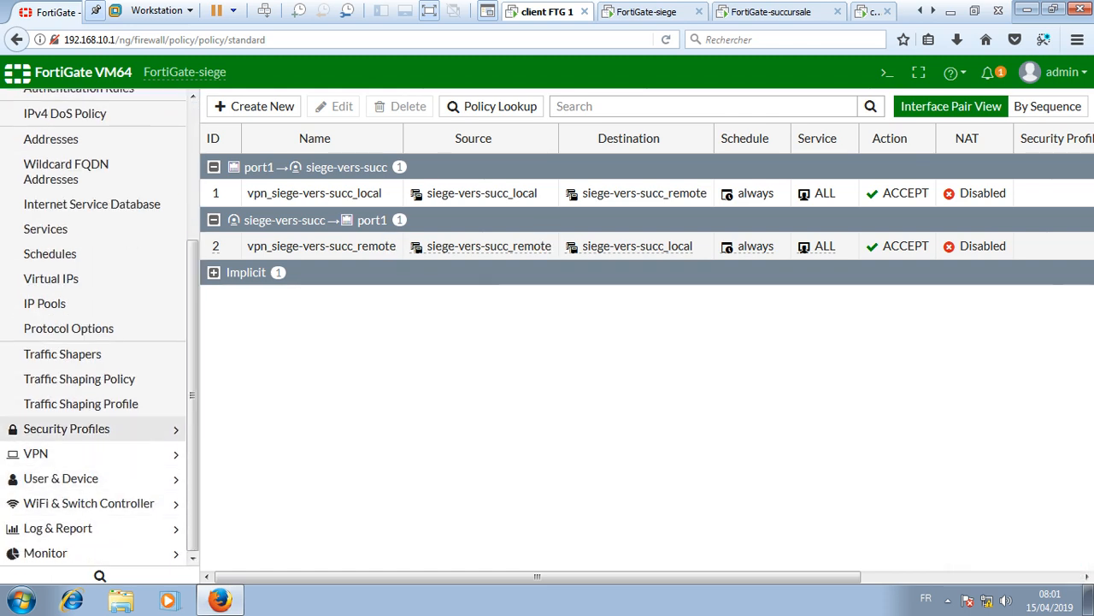
click(45, 553)
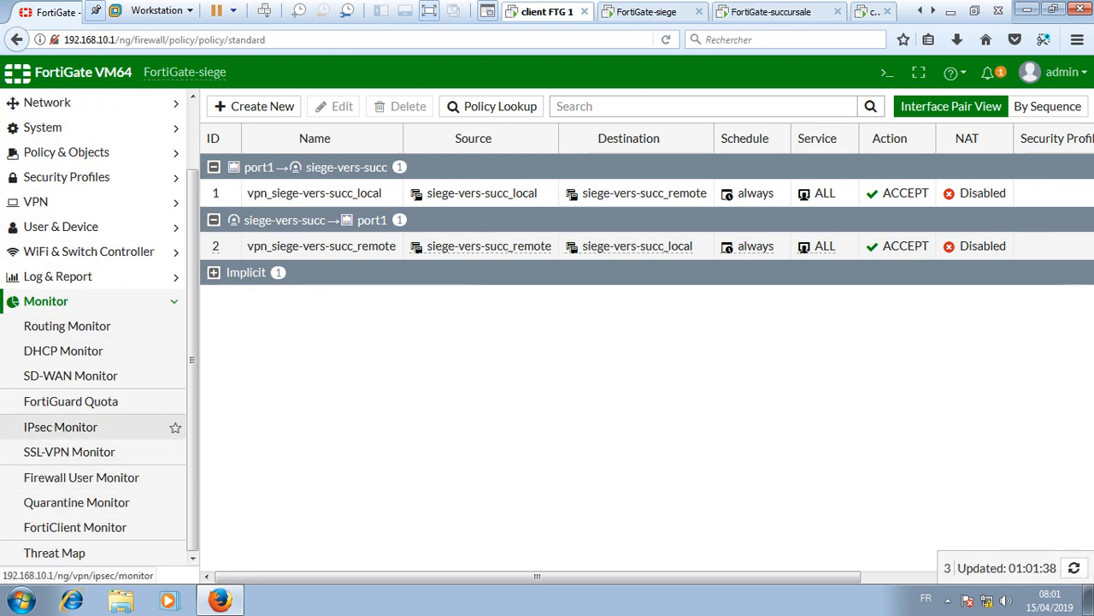
click(59, 427)
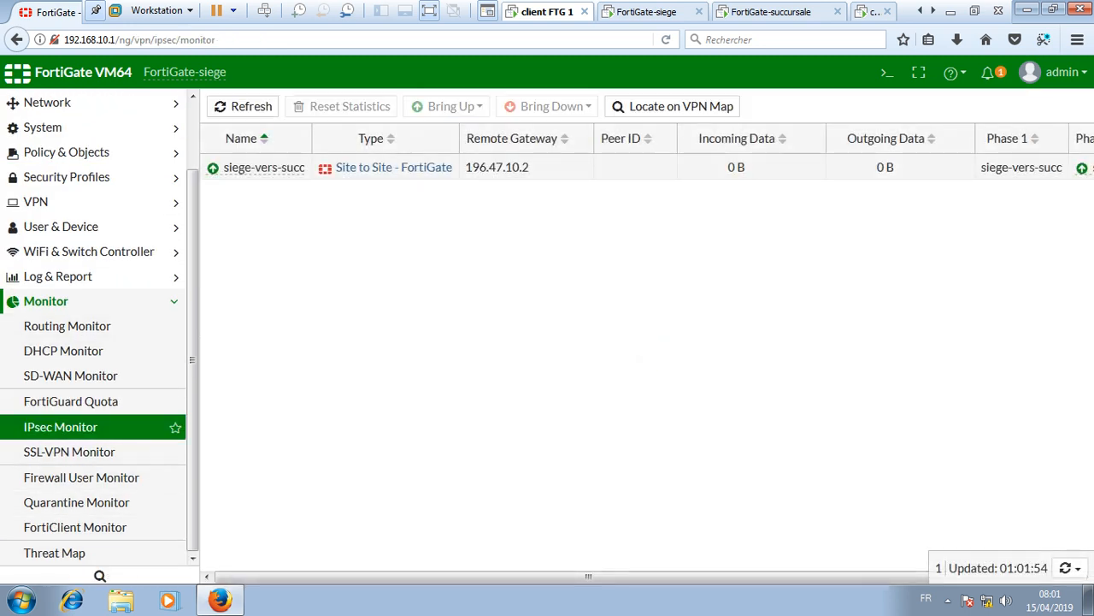
mouse_move(1083, 168)
- Close Firefox, launch cmd and run ipconfig on client FTG 1
click(1080, 8)
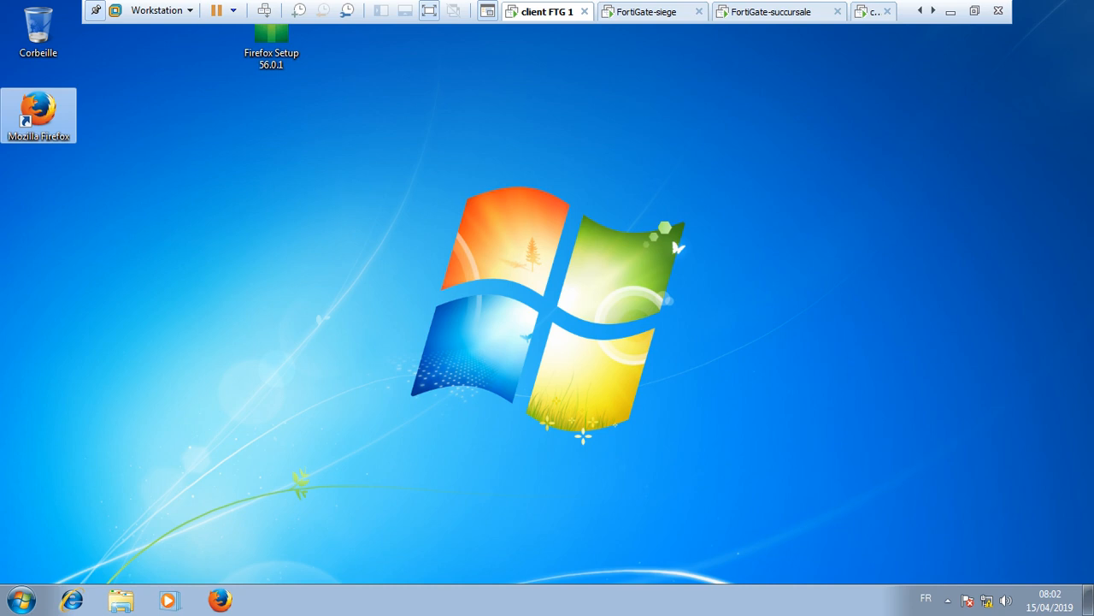
click(22, 601)
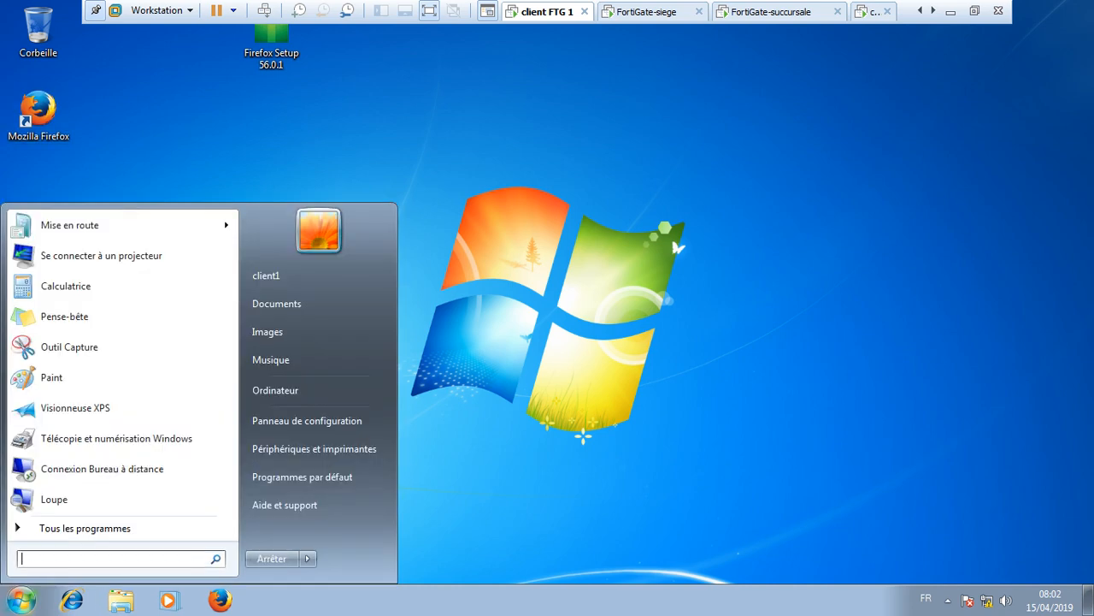
text(cmd)
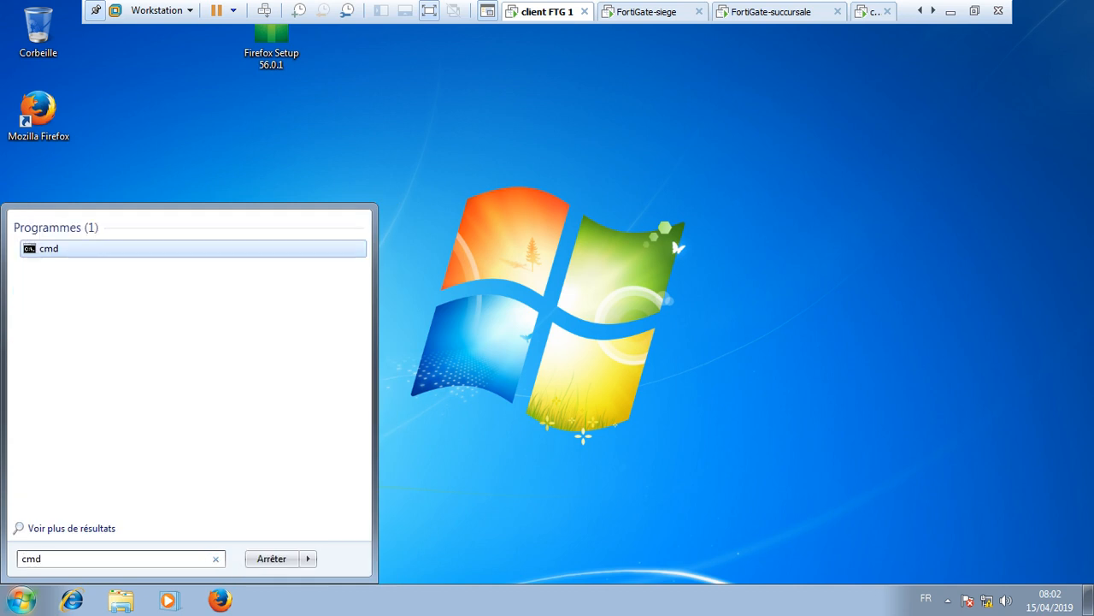
key(Return)
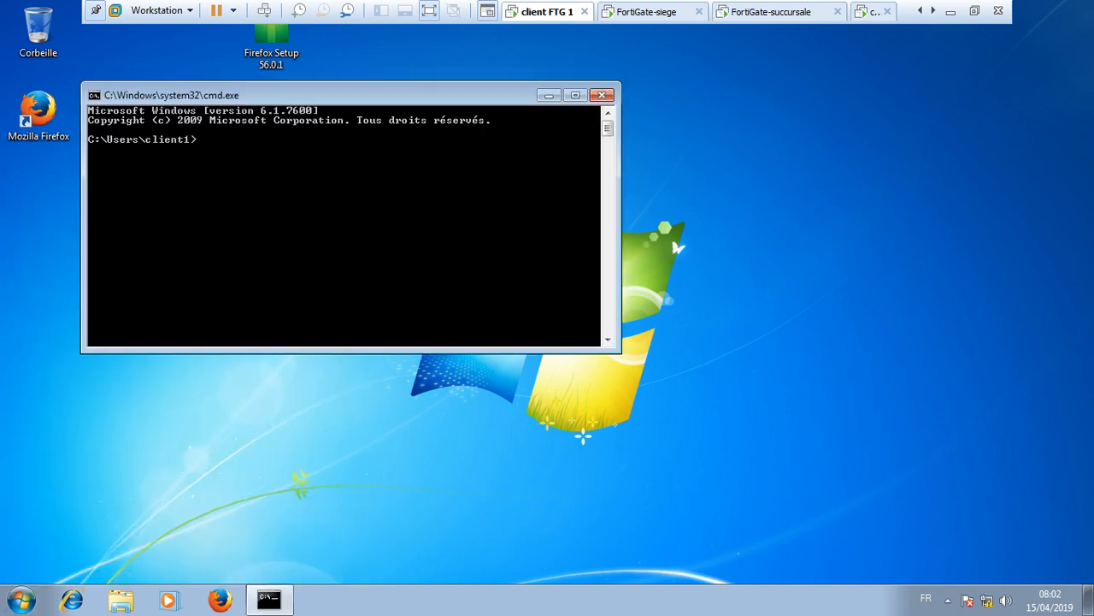
text(ipconfig)
key(Return)
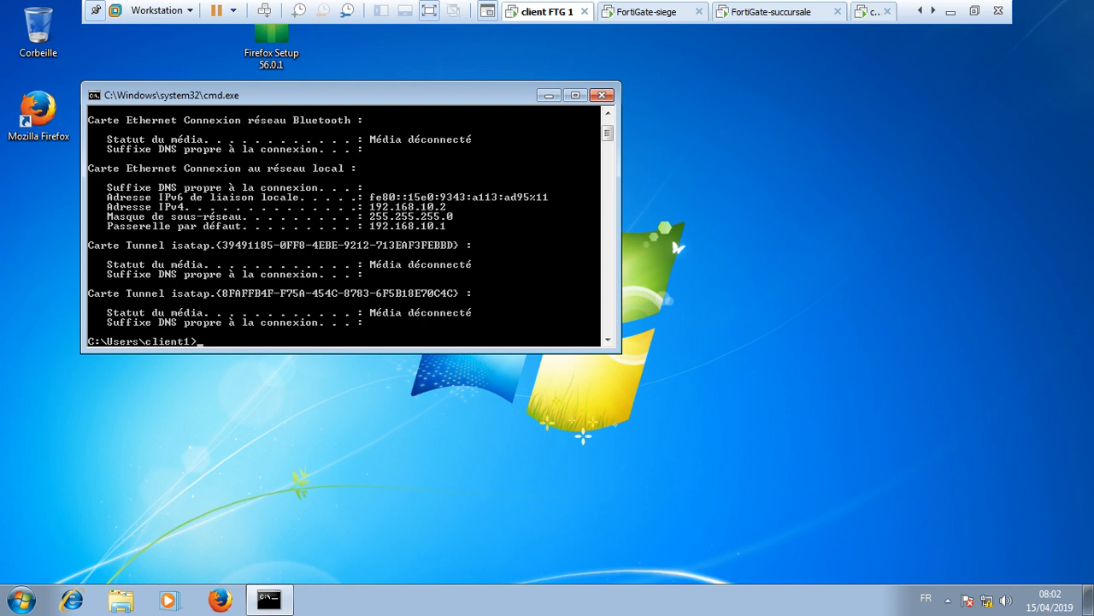
- Ping 192.168.20.2 and 192.168.20.1 successfully, then switch to the branch-side client VM
text(ping 192.168.20.2)
key(Return)
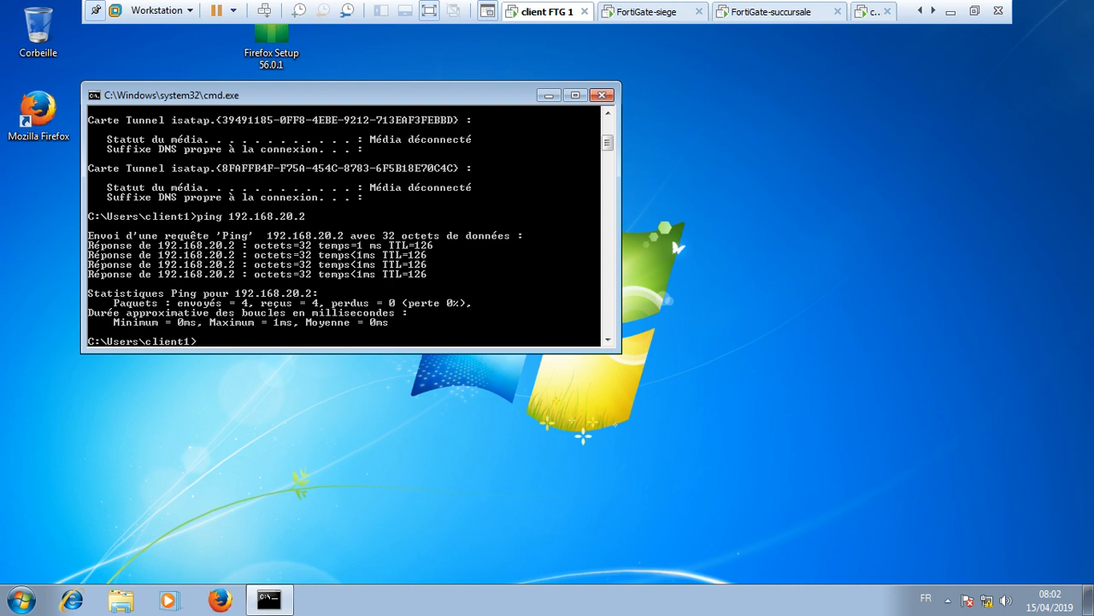
key(Up)
key(BackSpace)
text(192.168.20.1)
key(Return)
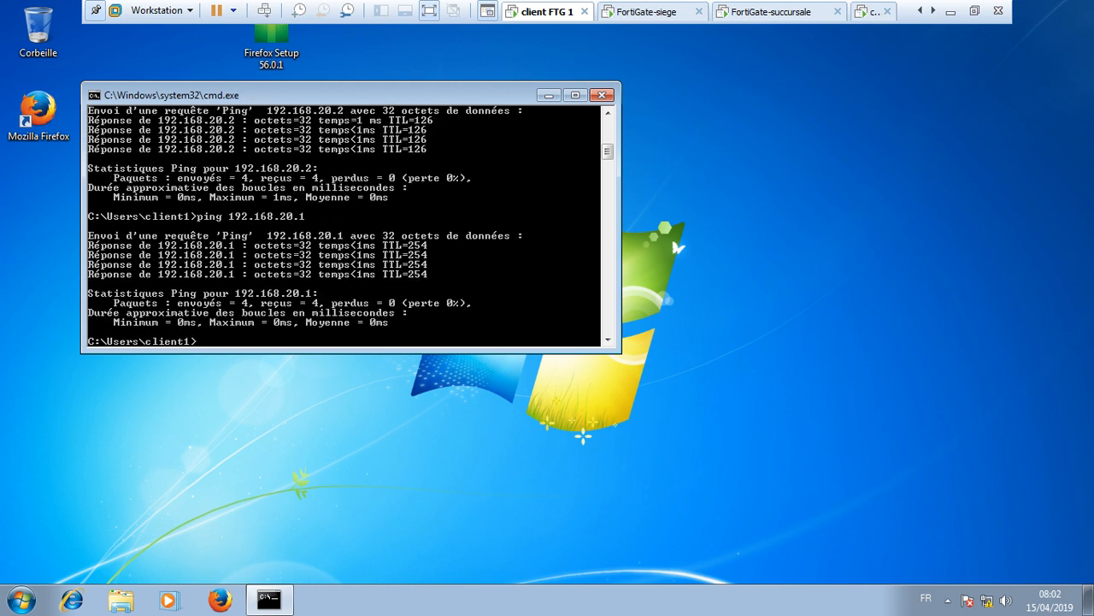
click(602, 94)
click(873, 12)
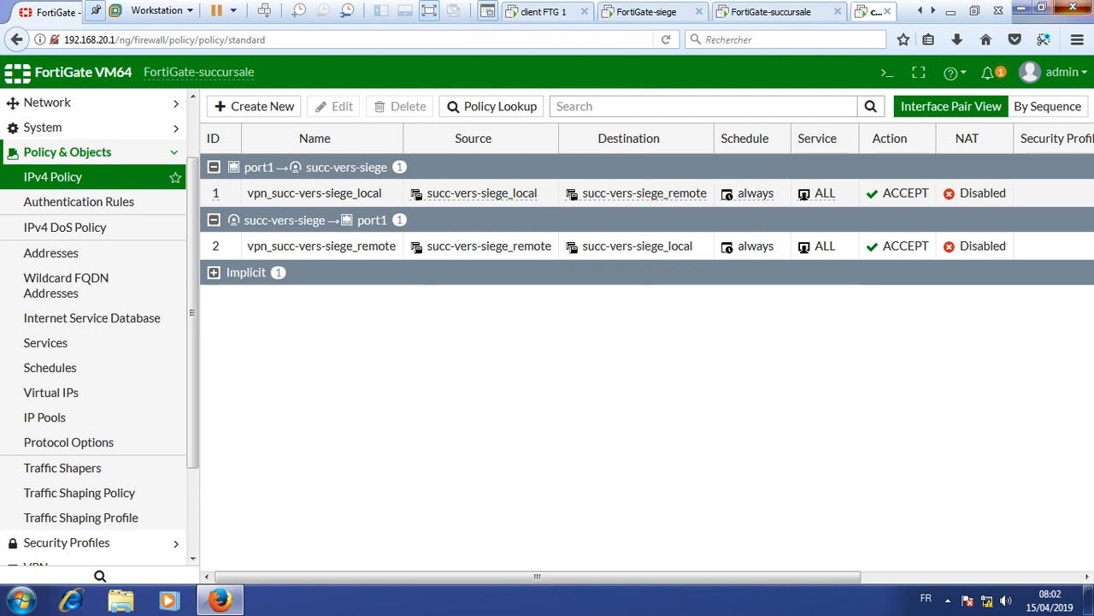
- Close Firefox on the branch client and open a command prompt
click(1073, 8)
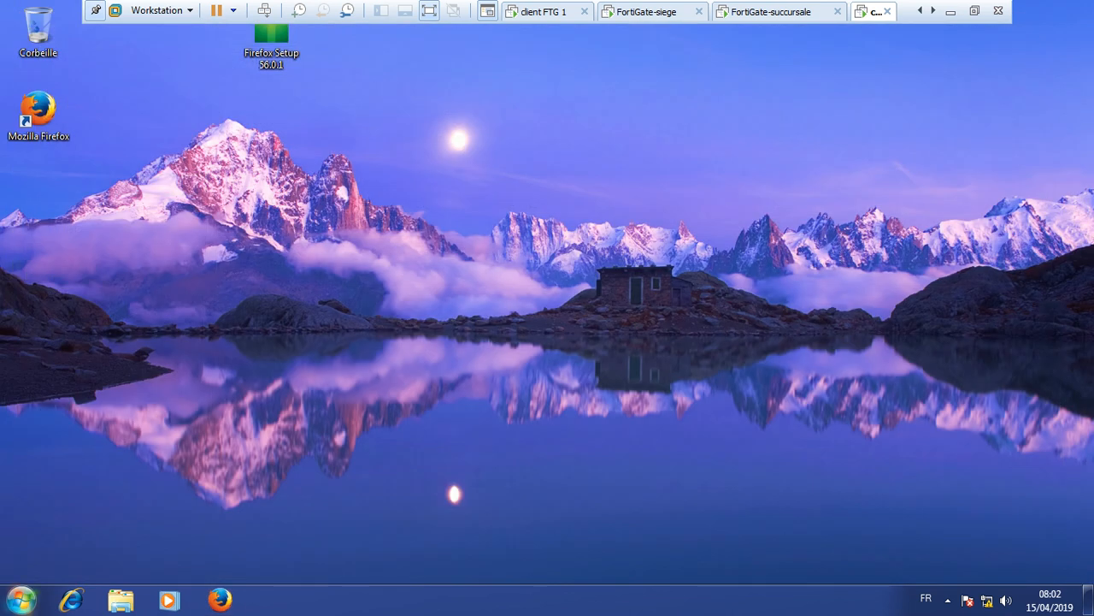
click(21, 598)
click(94, 558)
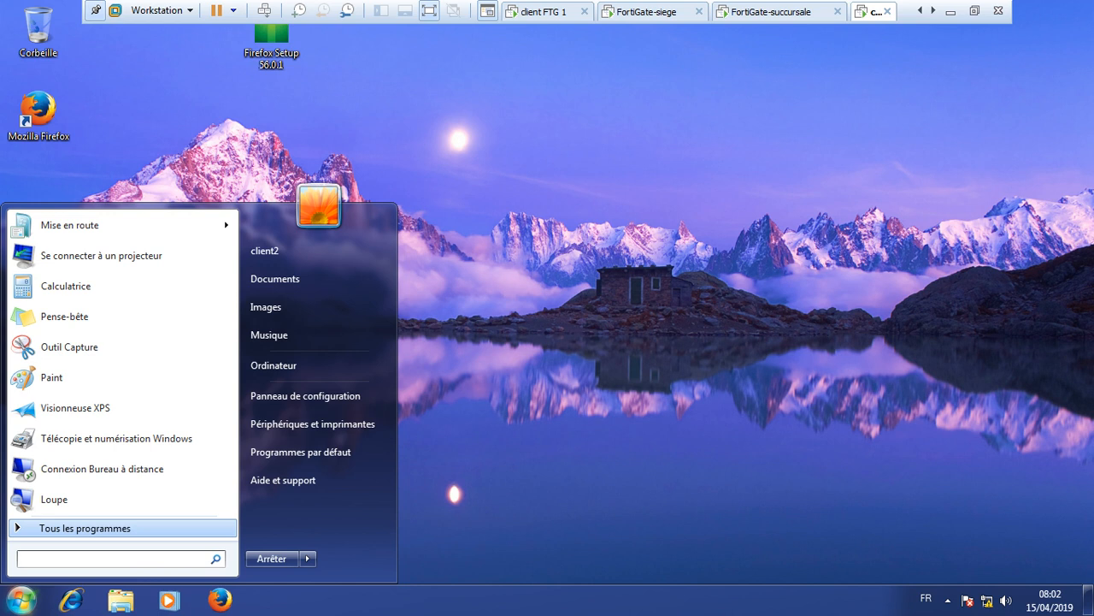
text(cmd)
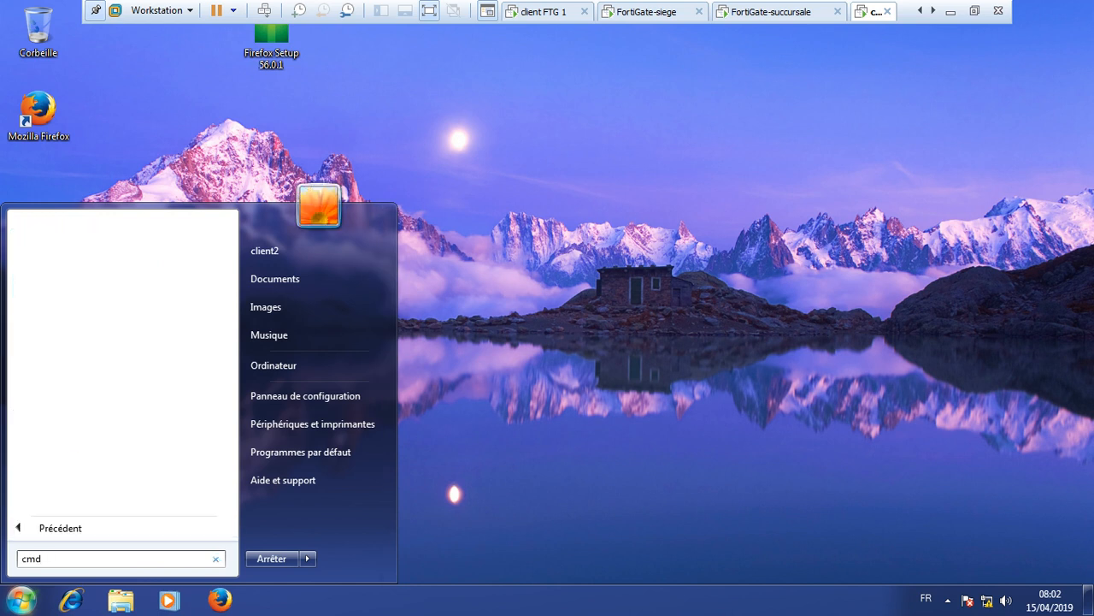
key(Return)
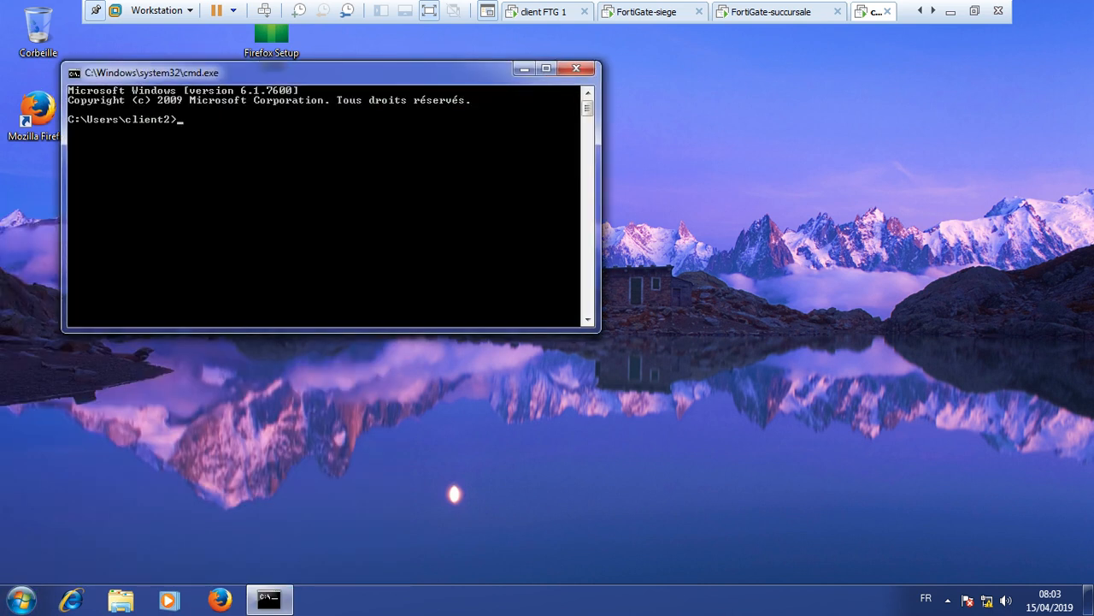
drag(352, 73, 461, 95)
- Ping 192.168.10.2 and gateway 192.168.10.1 with 0% loss, then close cmd
text(ping 1)
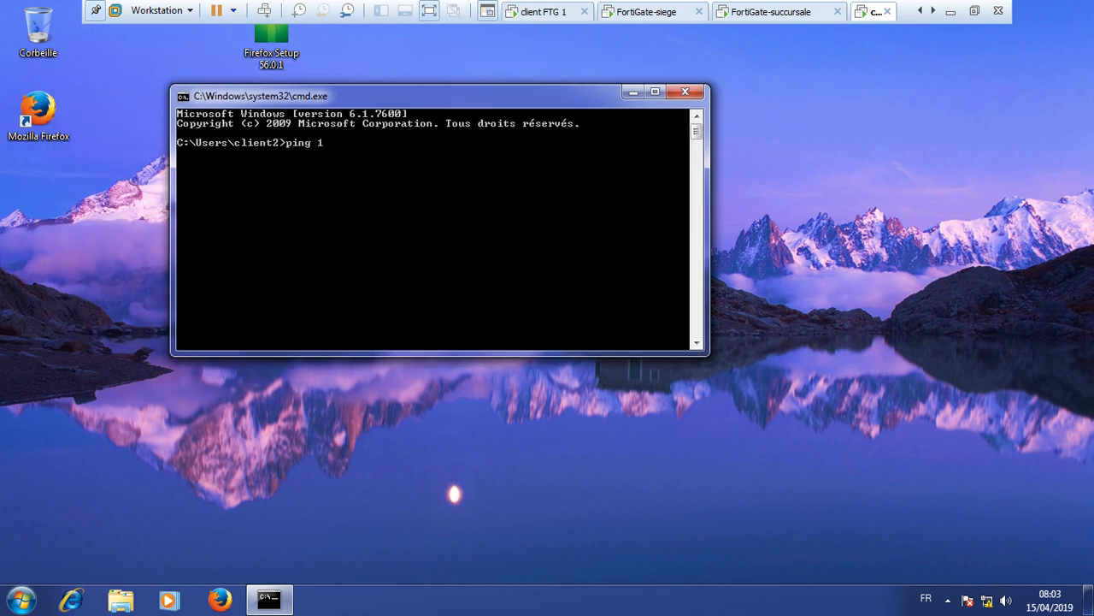
text(92.168.10.12)
key(Return)
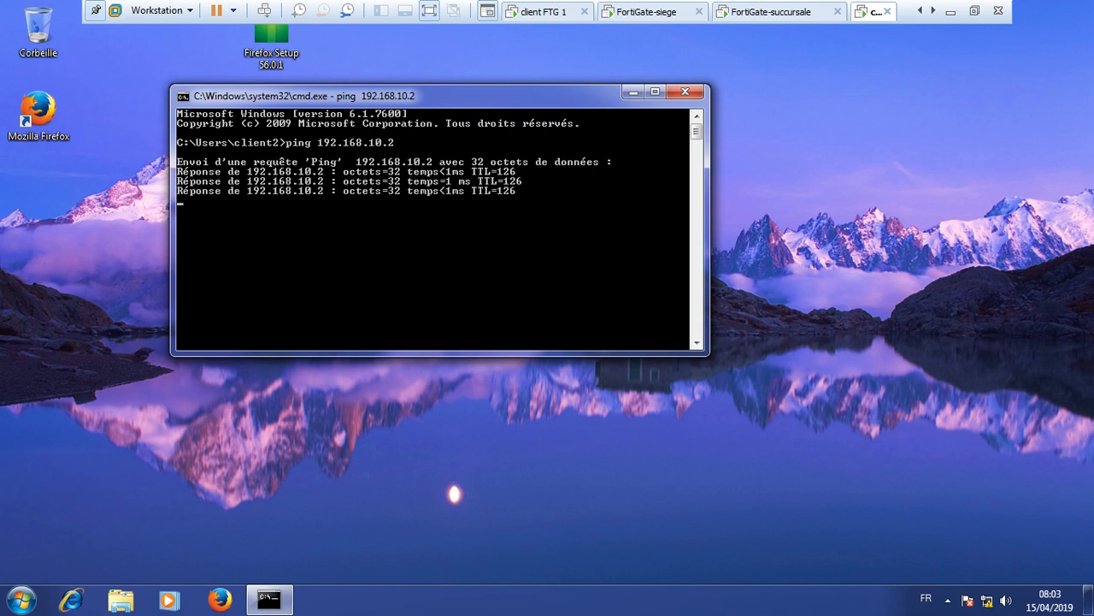
key(Up)
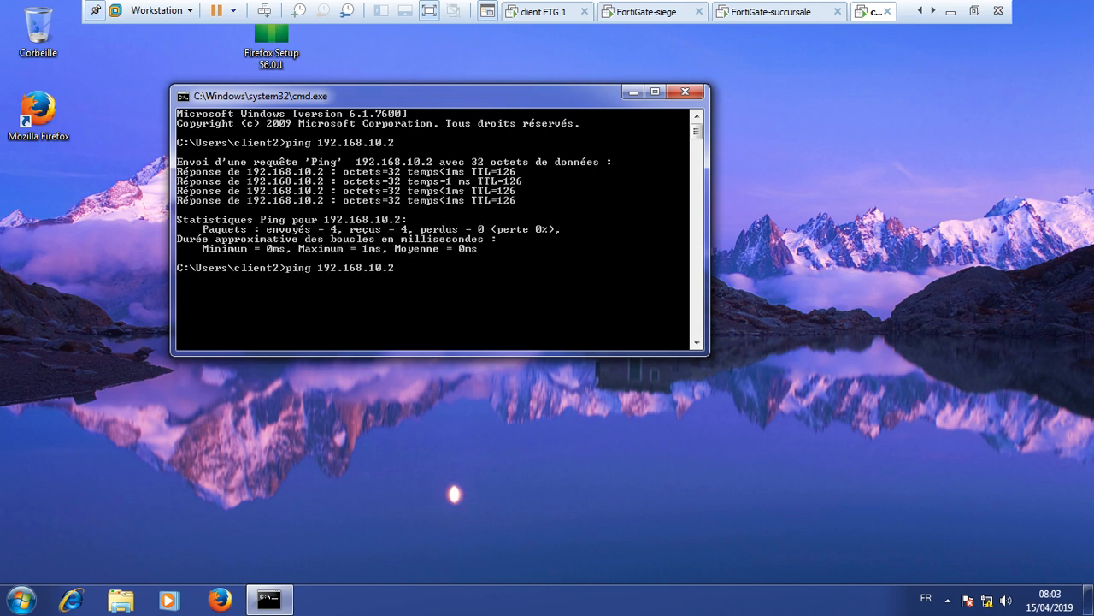
key(BackSpace)
text(1)
key(Return)
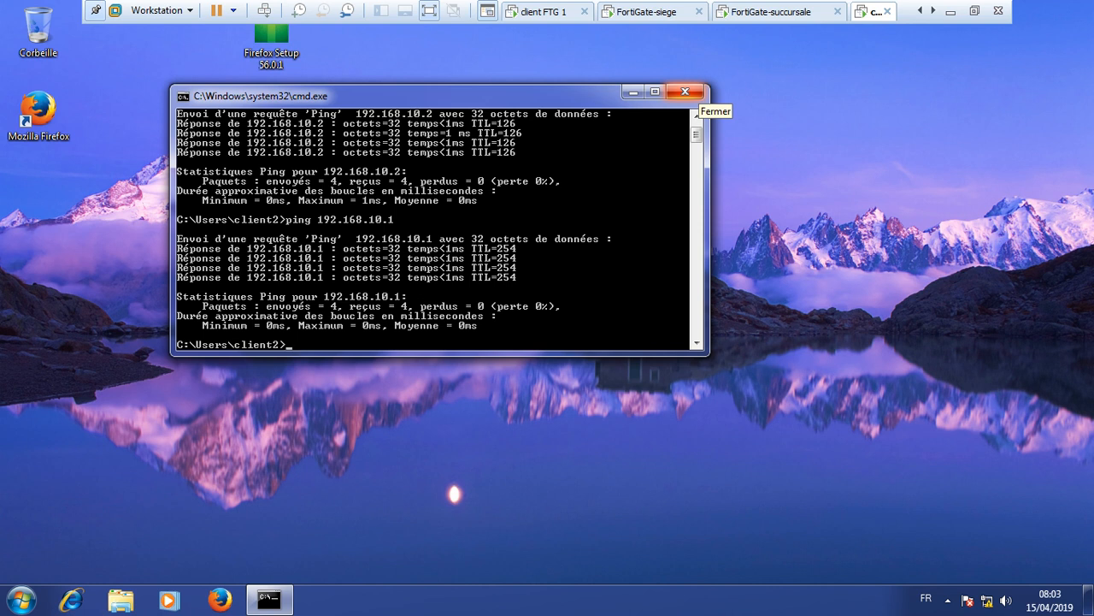
click(684, 92)
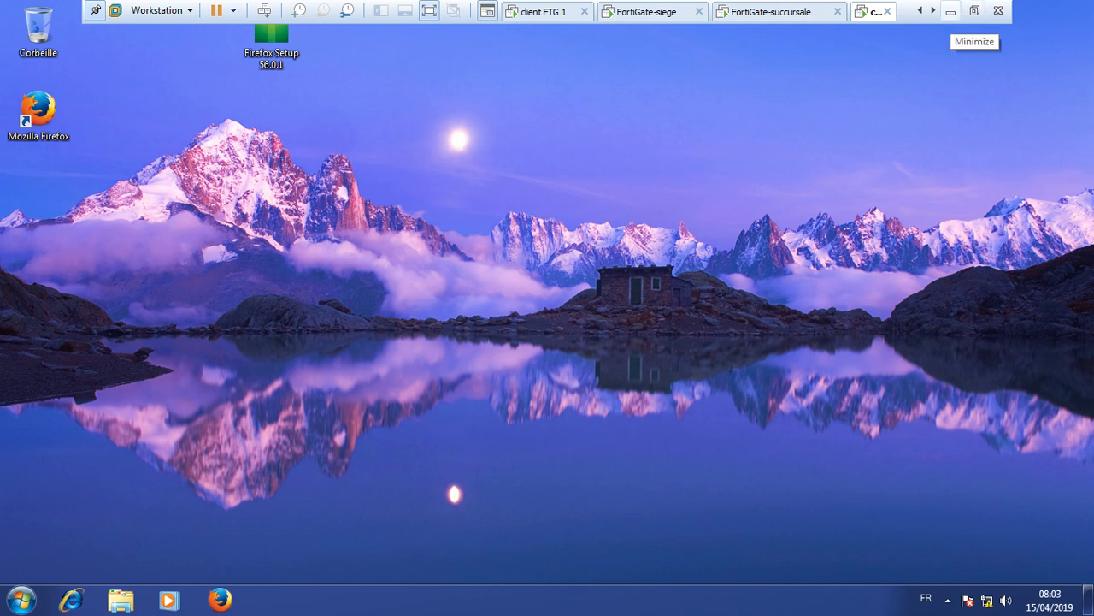
- Minimize VMware, bring the VPN diagram PDF forward in Nitro Pro, and show hidden tray icons
click(951, 12)
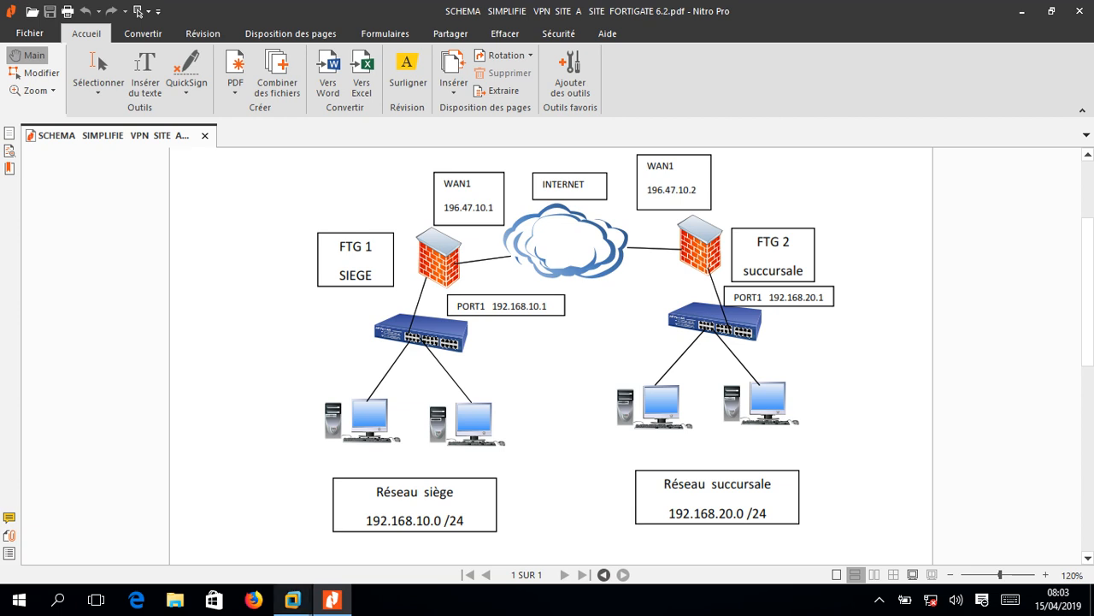
mouse_move(293, 600)
click(770, 504)
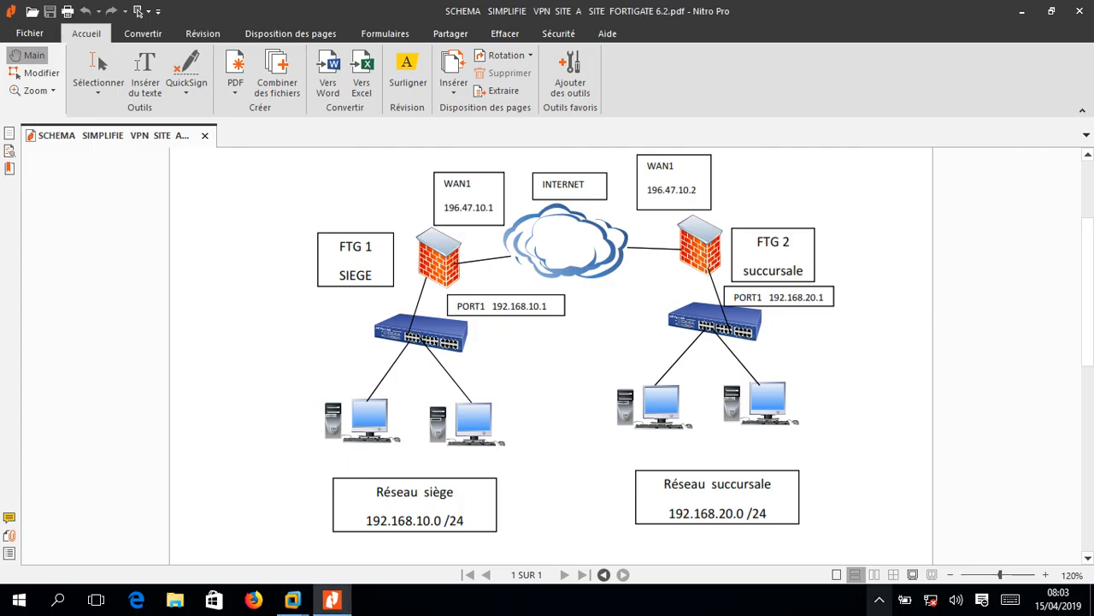
click(879, 599)
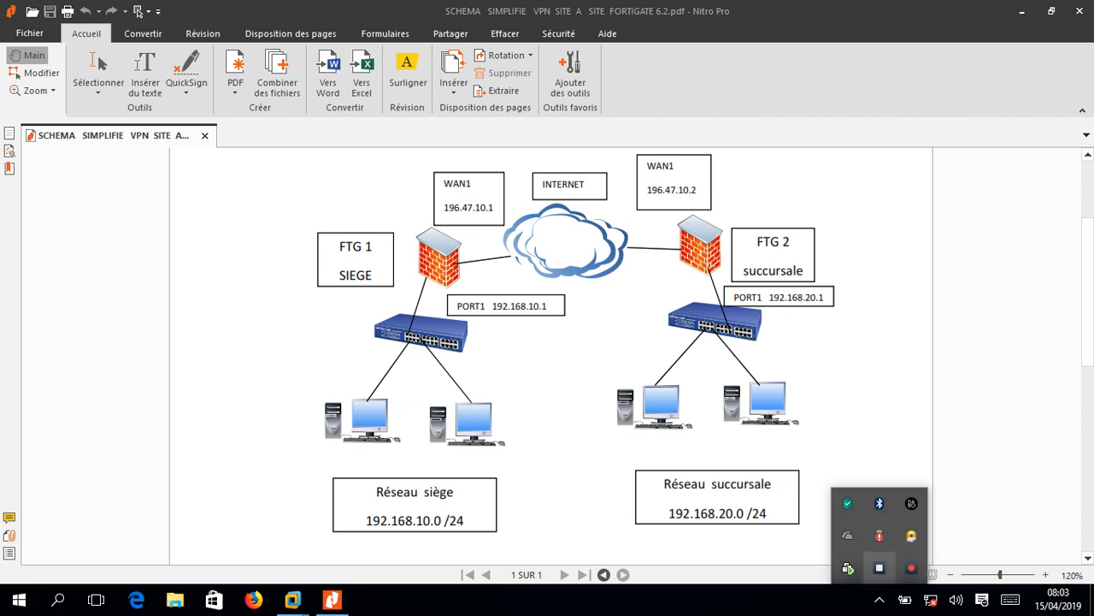